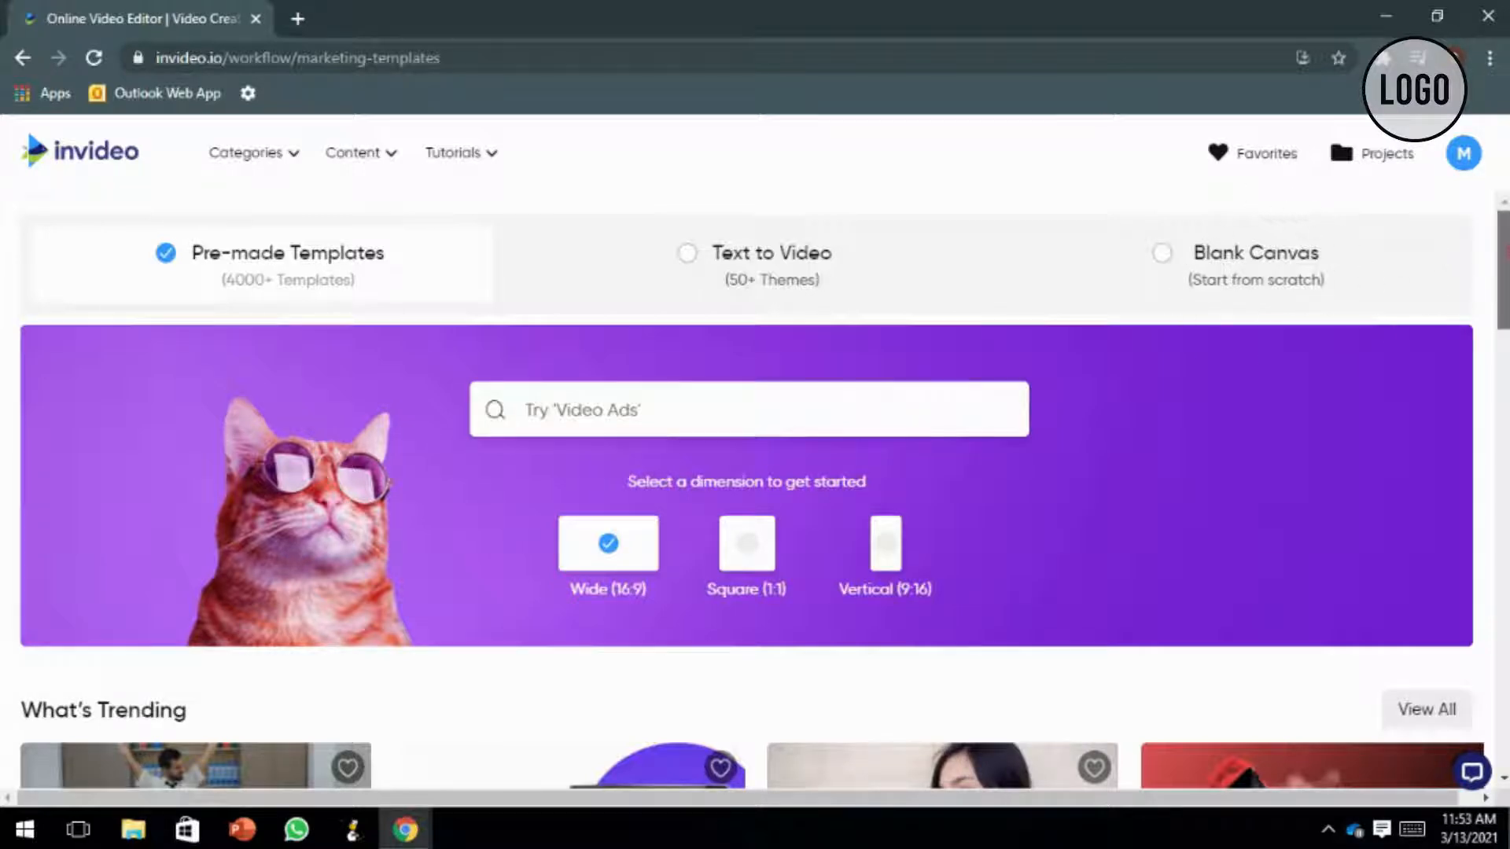
Examine the pre-made template gallery, from the trending and recently added templates down to the top categories.
scroll(755, 493, "down", 4)
scroll(755, 493, "down", 1)
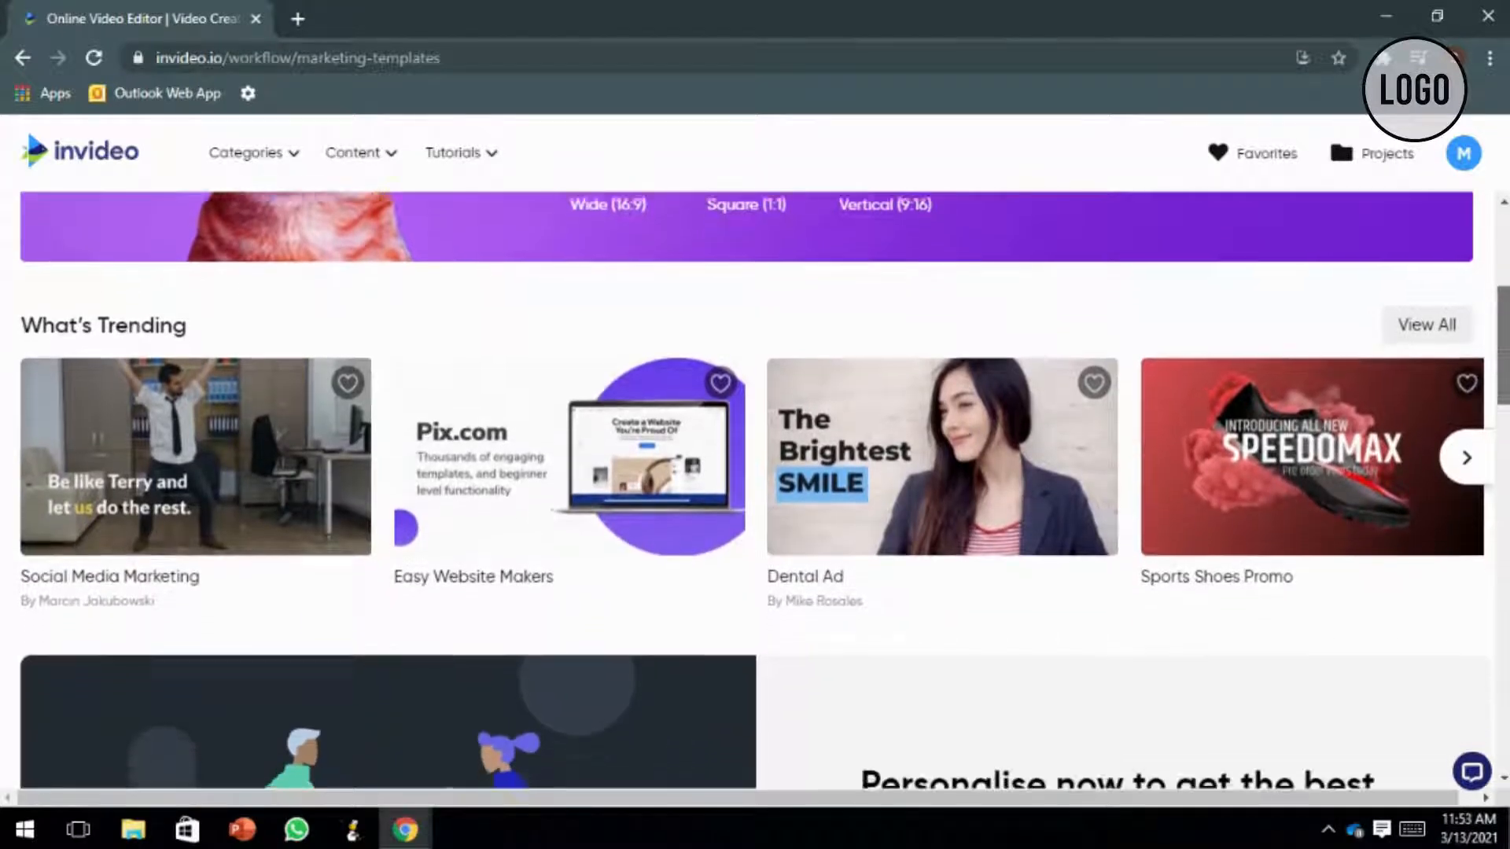
scroll(755, 493, "down", 3)
scroll(755, 493, "down", 2)
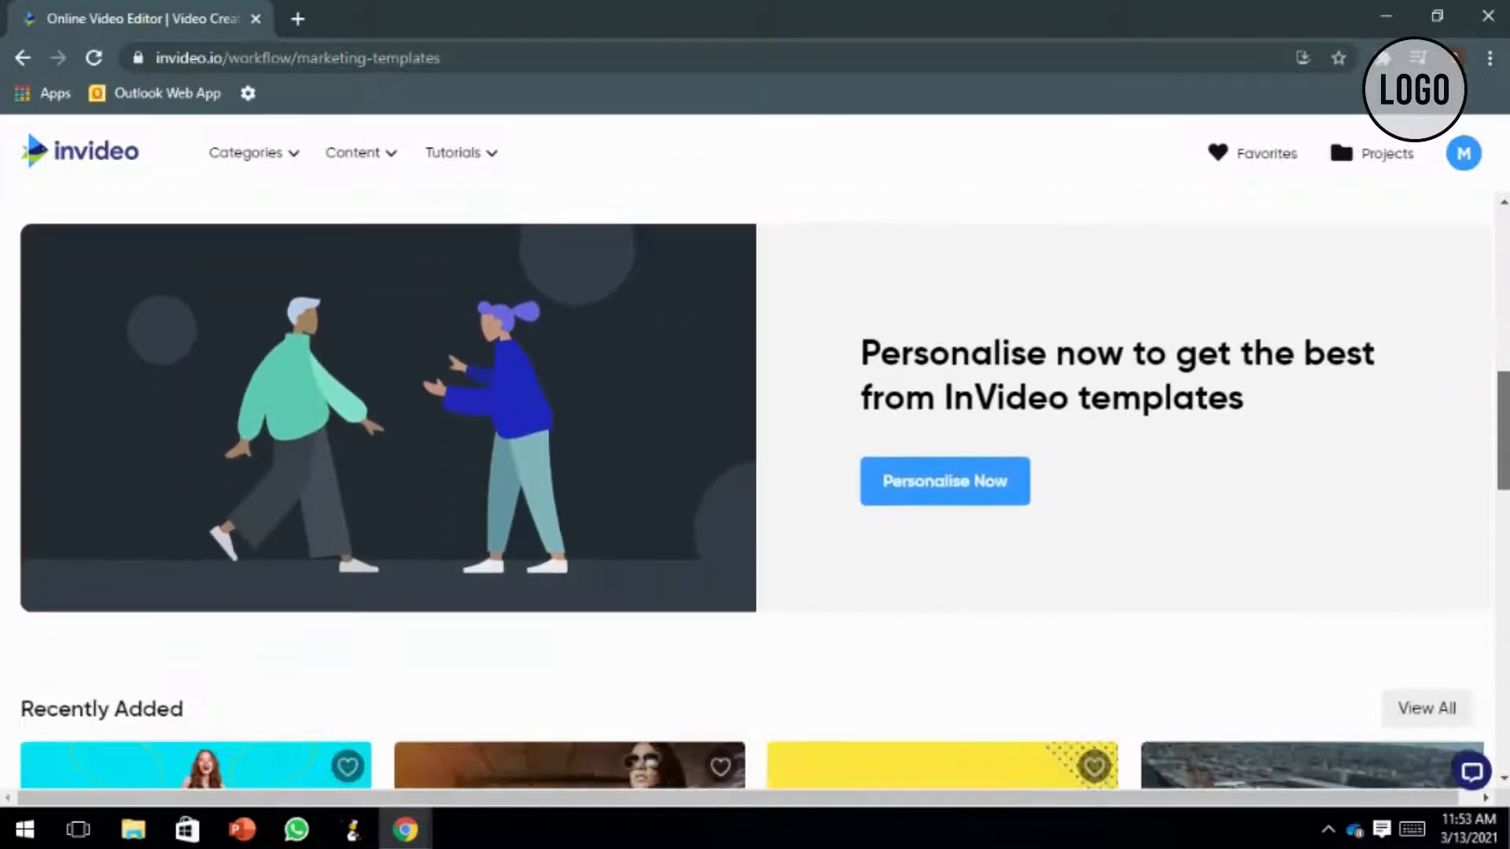
scroll(755, 493, "down", 3)
scroll(755, 493, "down", 2)
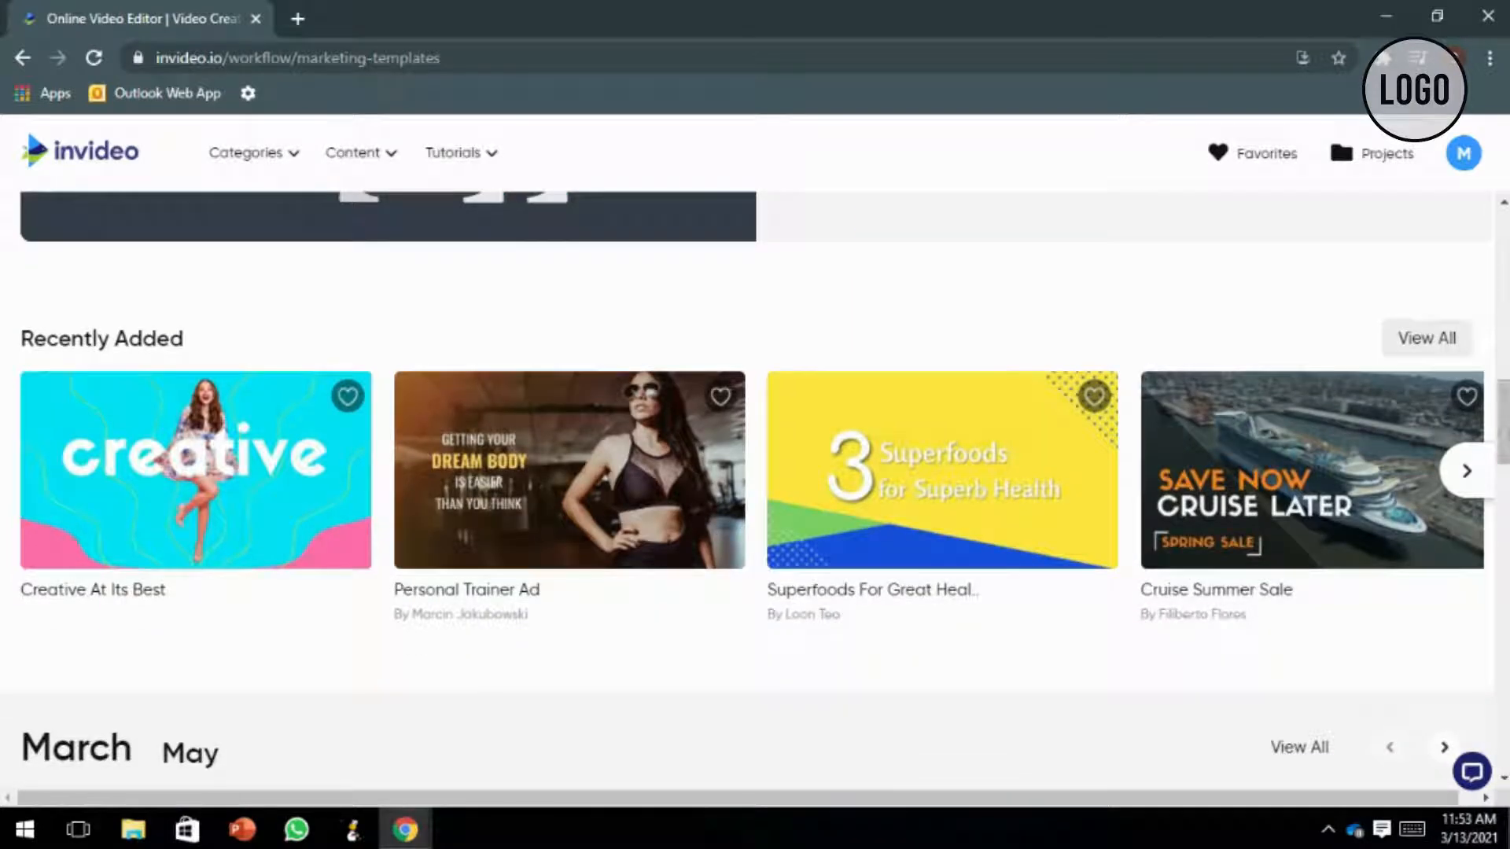
scroll(754, 493, "down", 10)
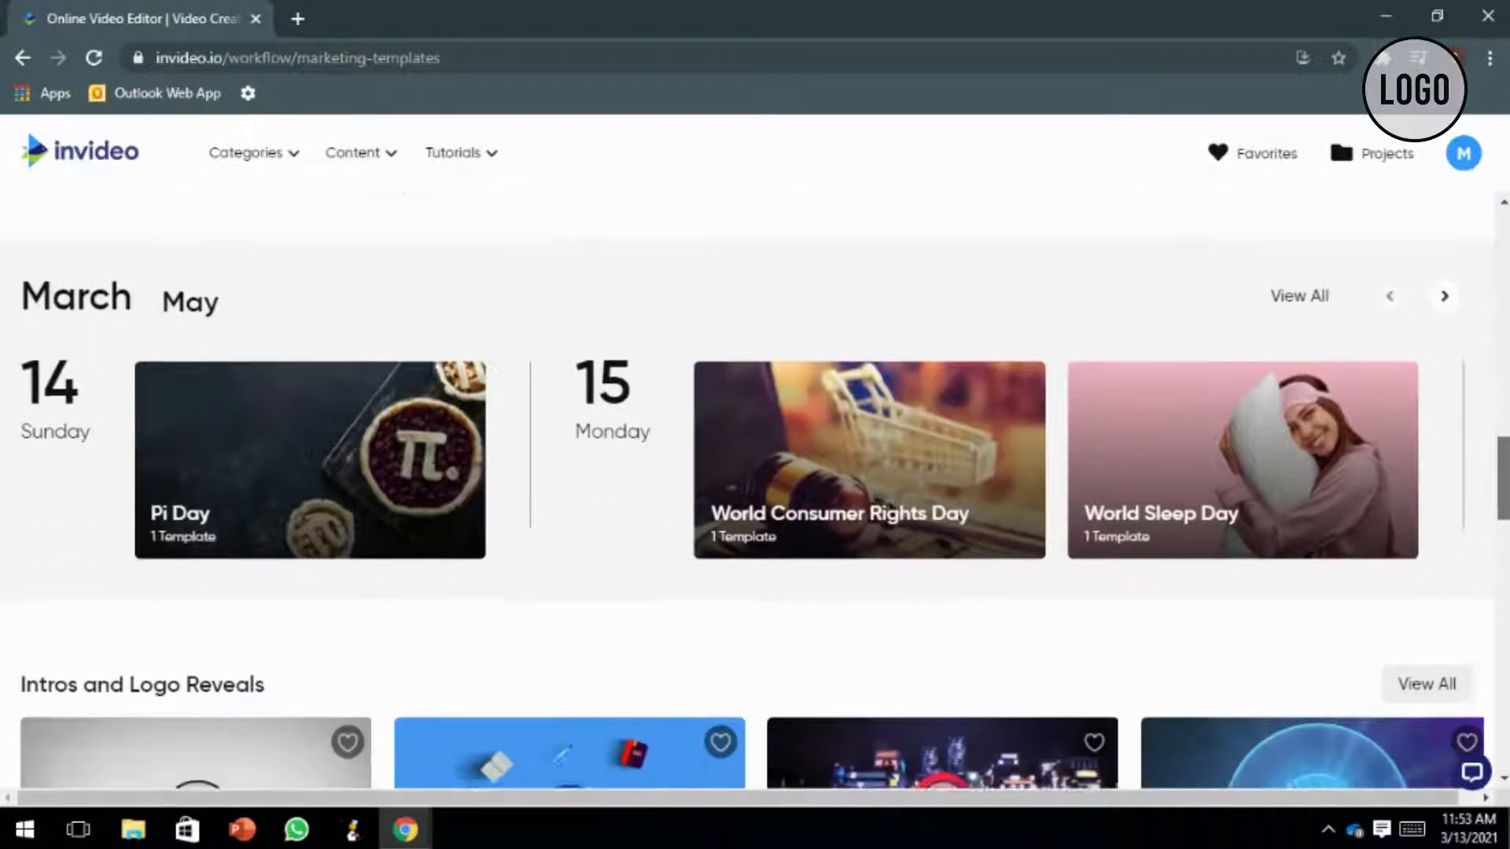
scroll(755, 493, "down", 5)
scroll(1504, 543, "down", 4)
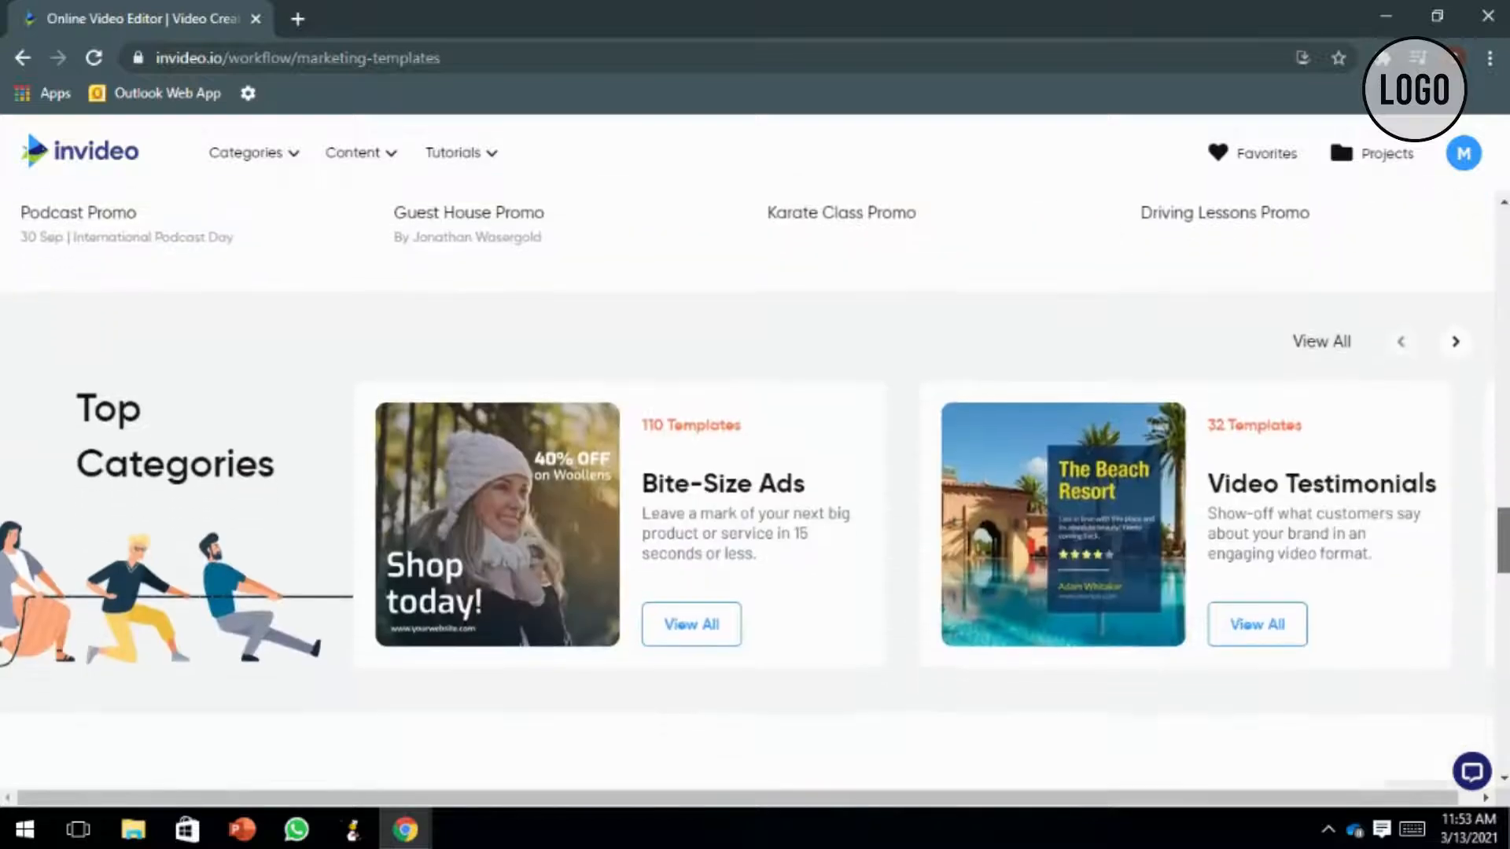
left_click_drag(1504, 543, 1504, 245)
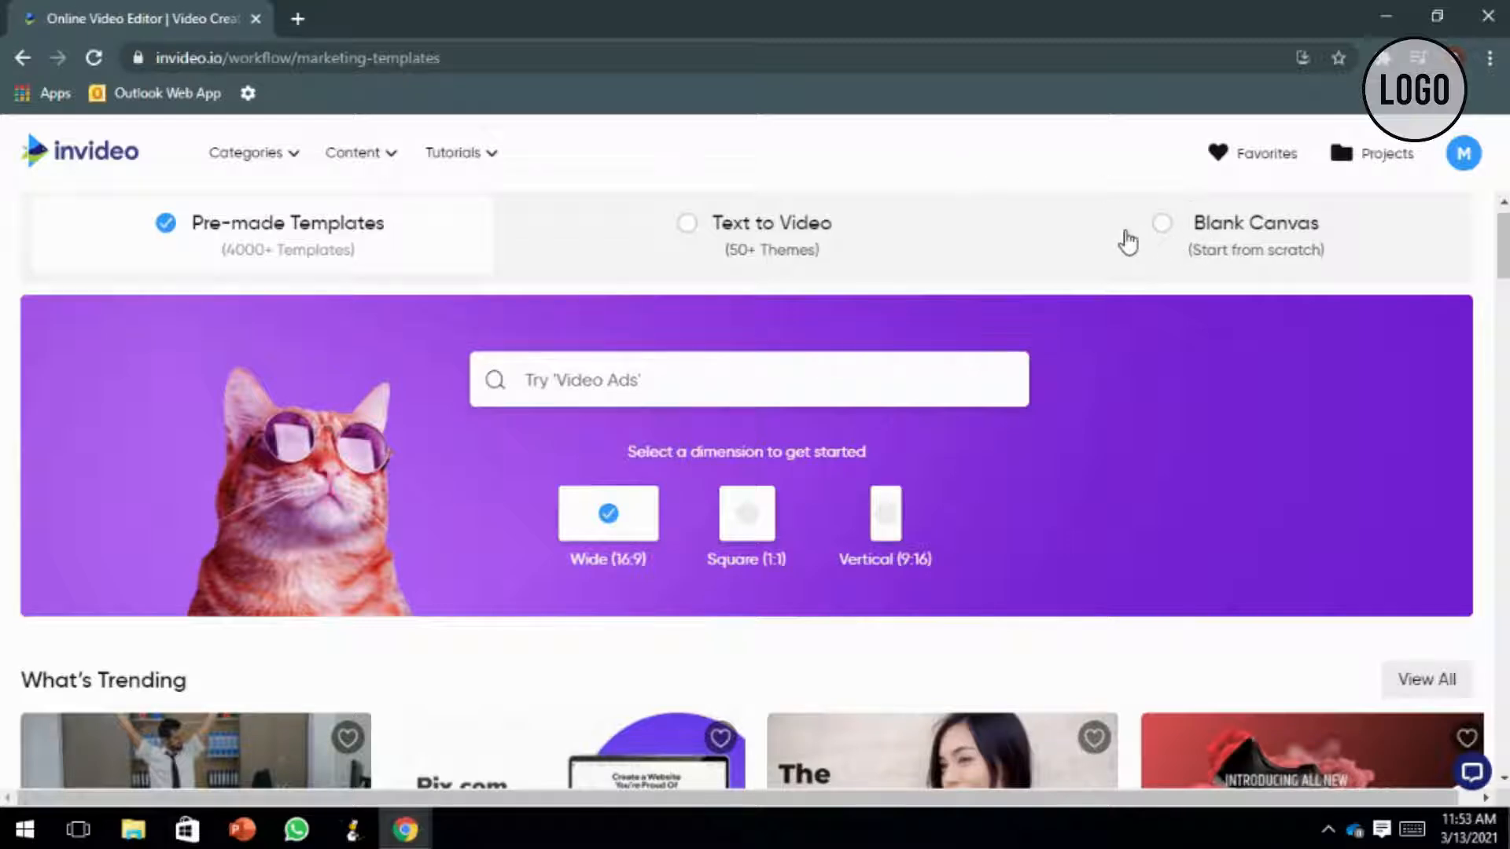
Start a new video from a blank canvas with the Wide (16:9) dimension.
left_click(1379, 252)
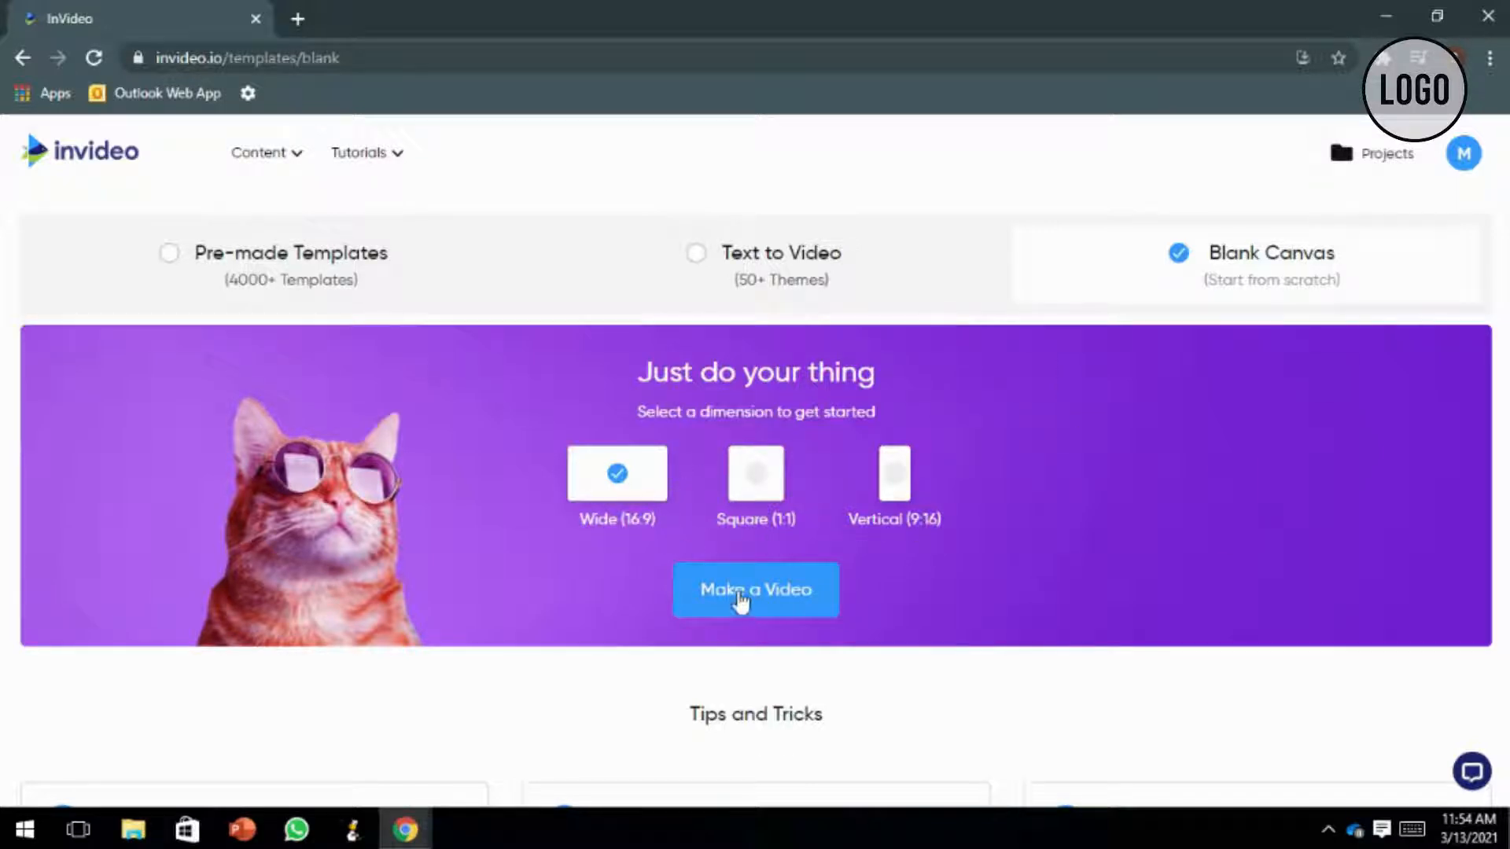
left_click(756, 474)
scroll(704, 460, "down", 1)
left_click(631, 401)
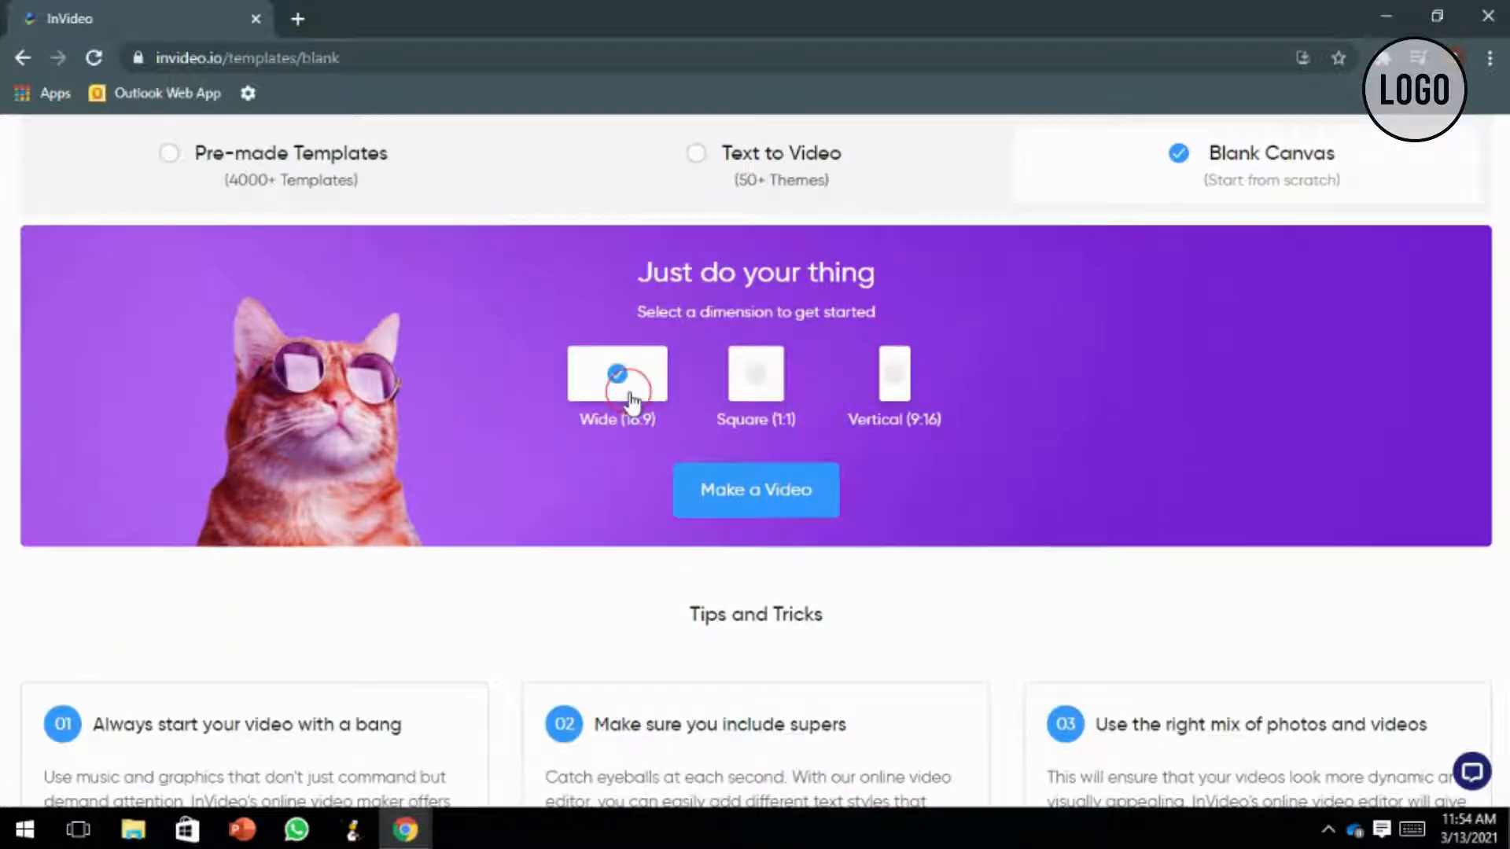
left_click(741, 512)
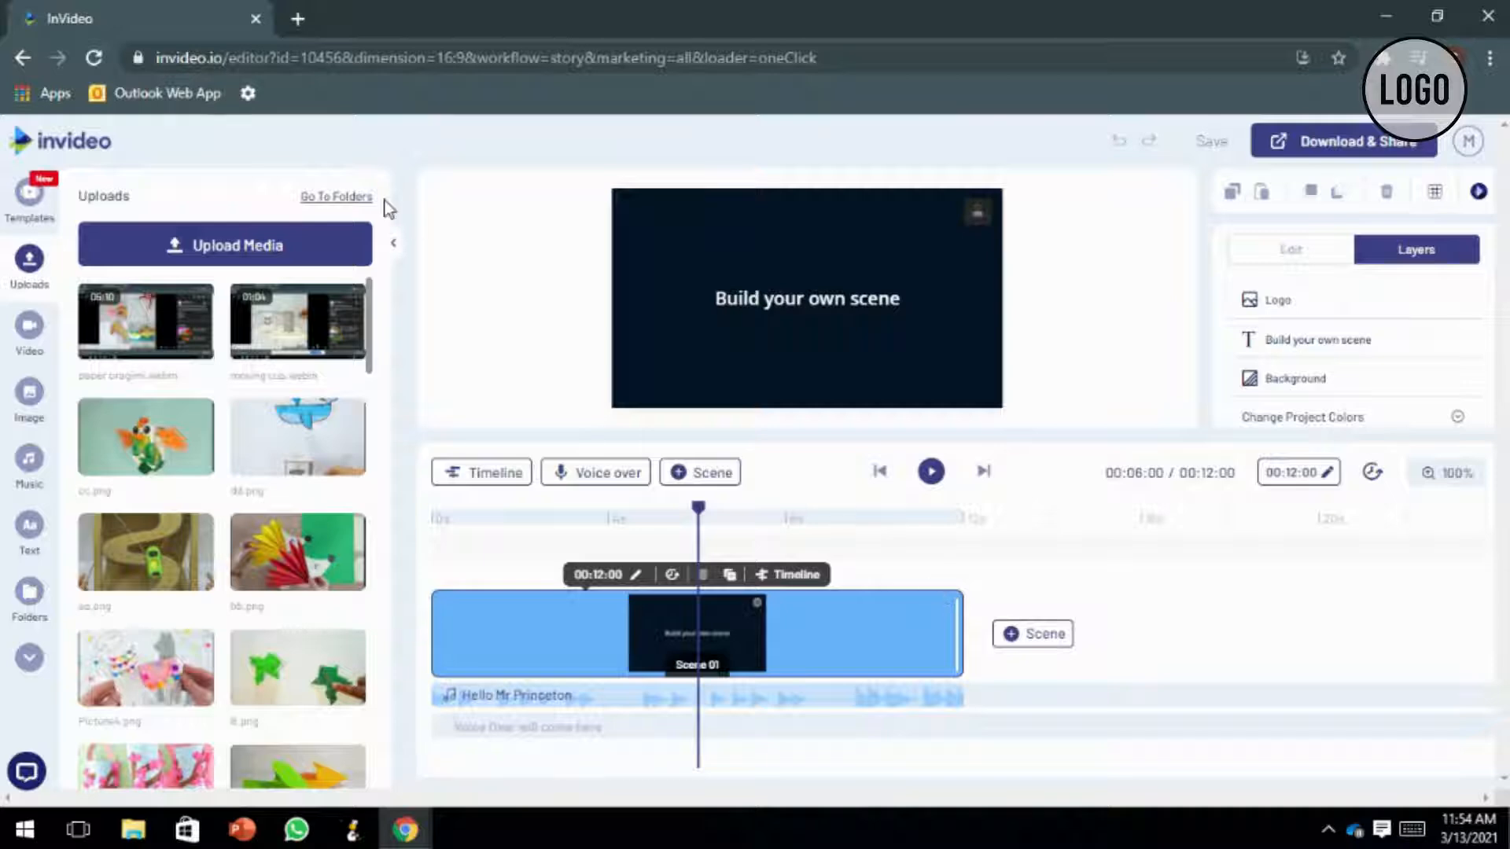
Look through the templates, text styles and stickers, and examine the full range of media categories offered by the editor.
left_click(30, 195)
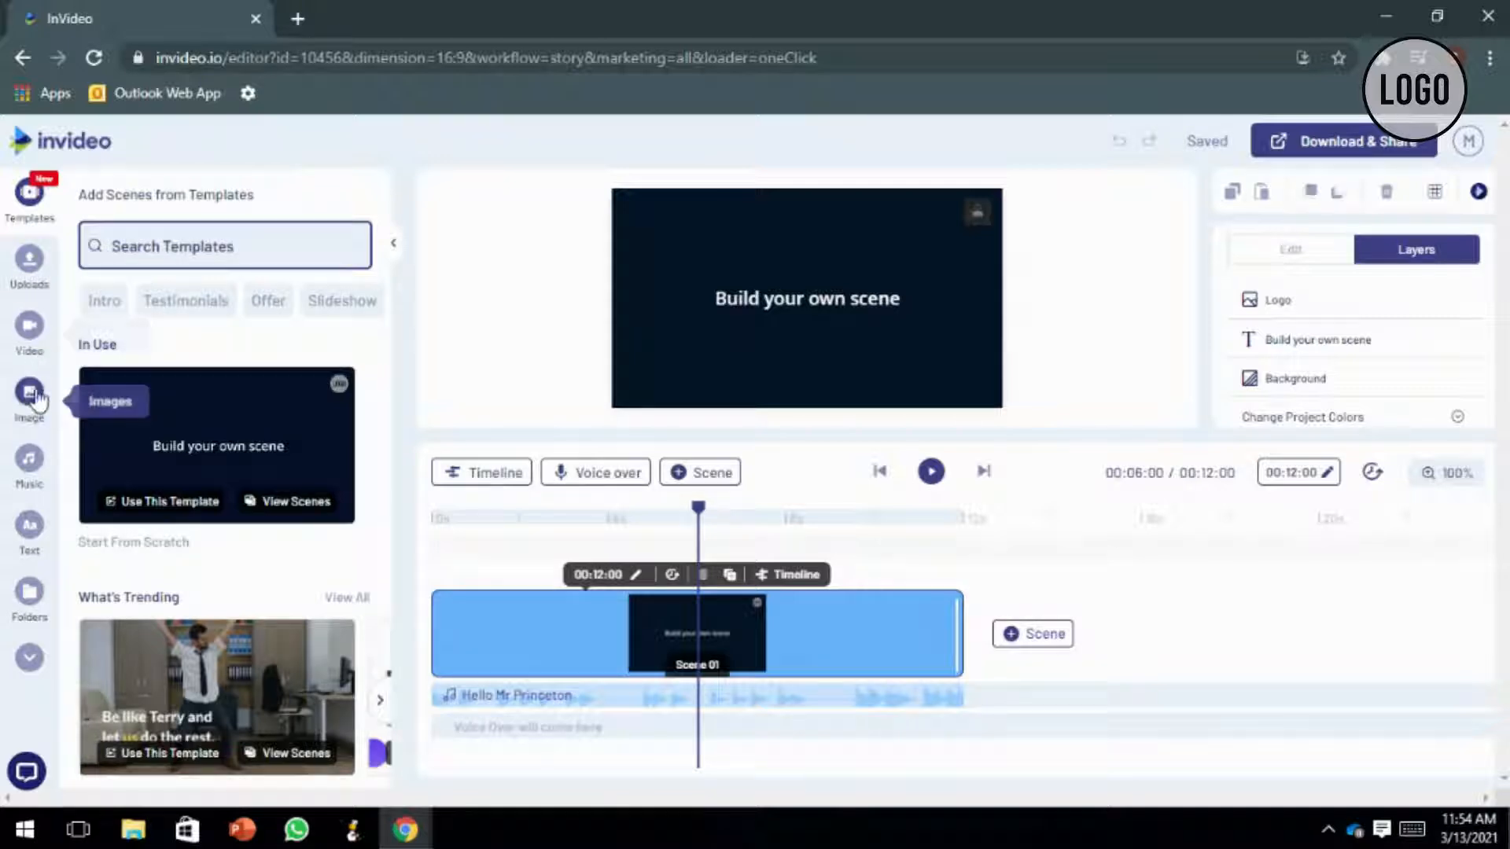
left_click(28, 529)
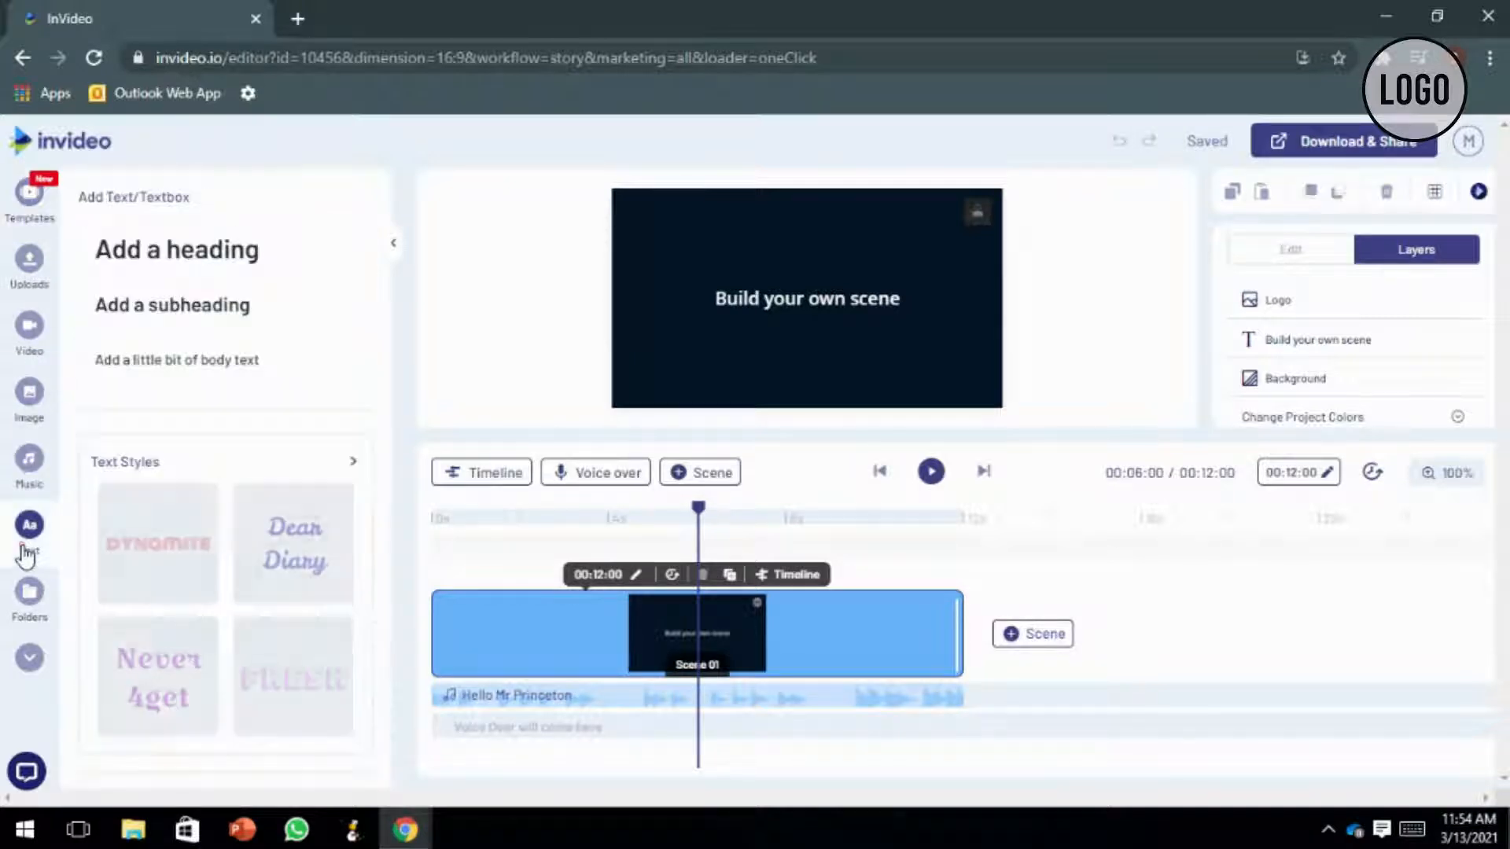
left_click(28, 660)
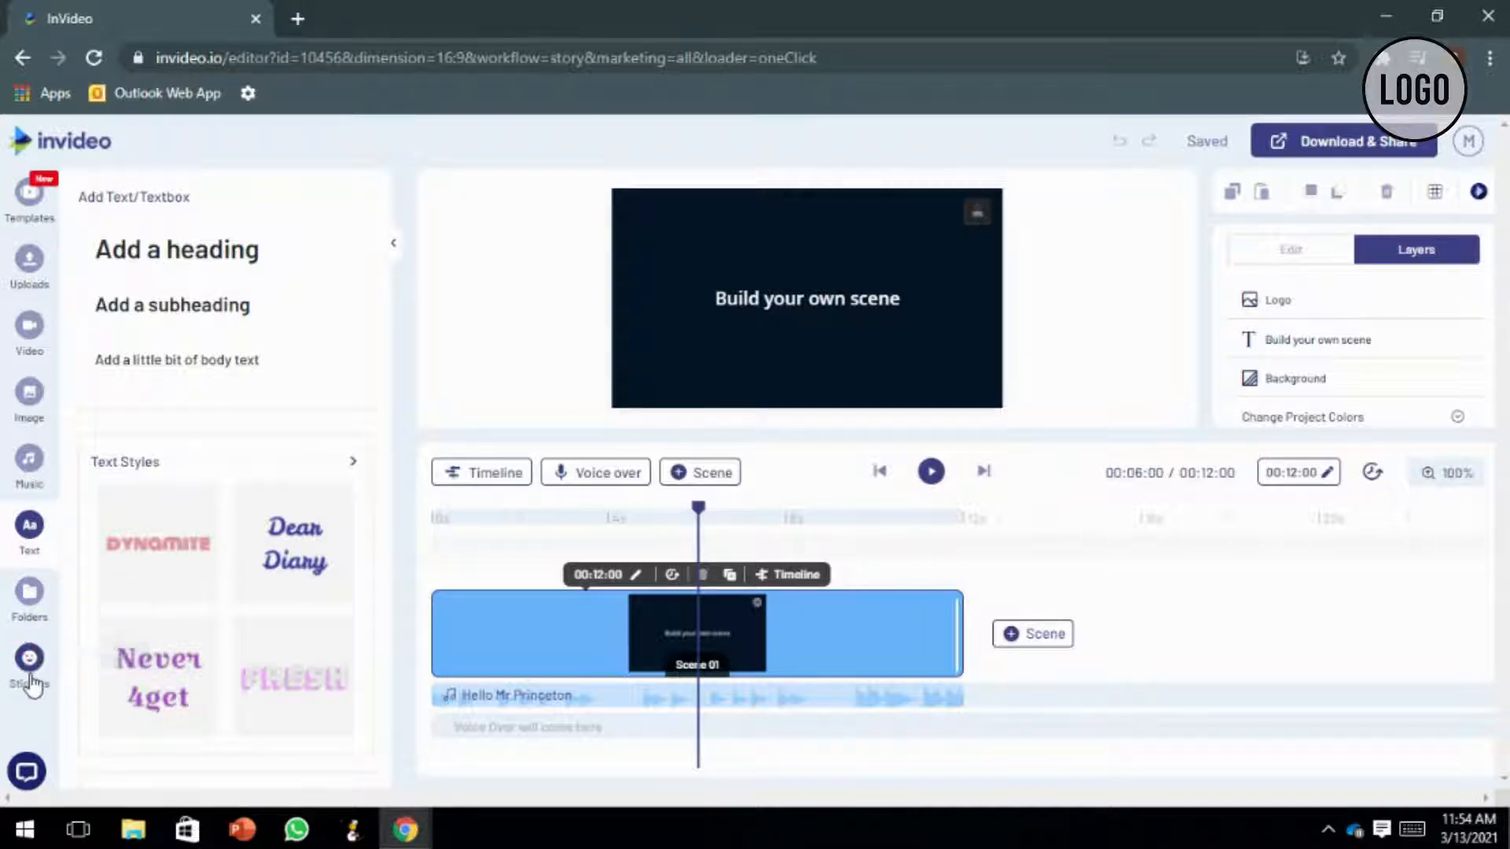
left_click(29, 661)
scroll(32, 685, "down", 1)
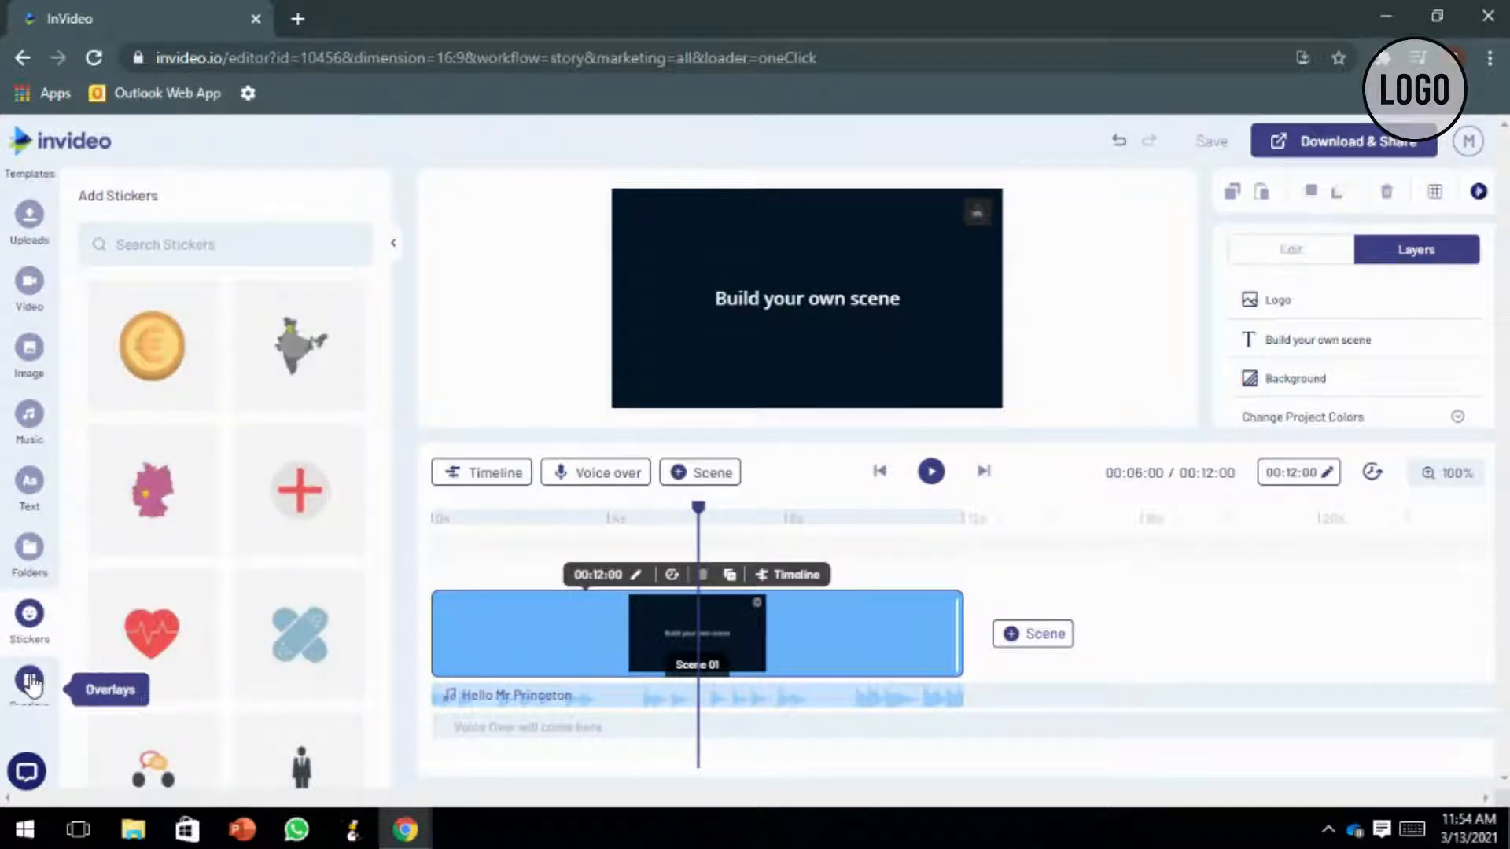
scroll(31, 684, "down", 3)
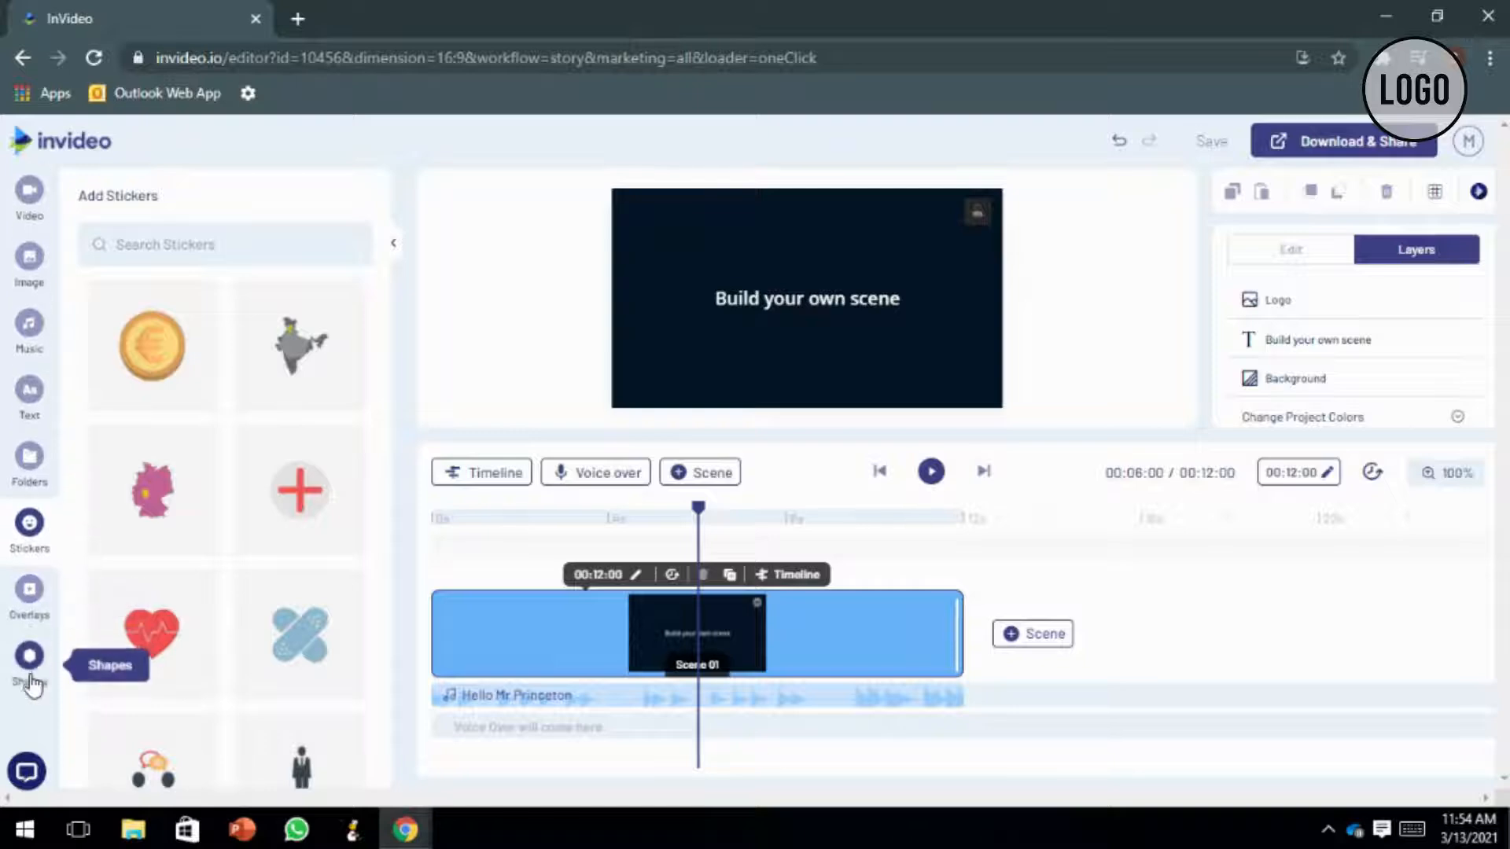
scroll(31, 684, "down", 5)
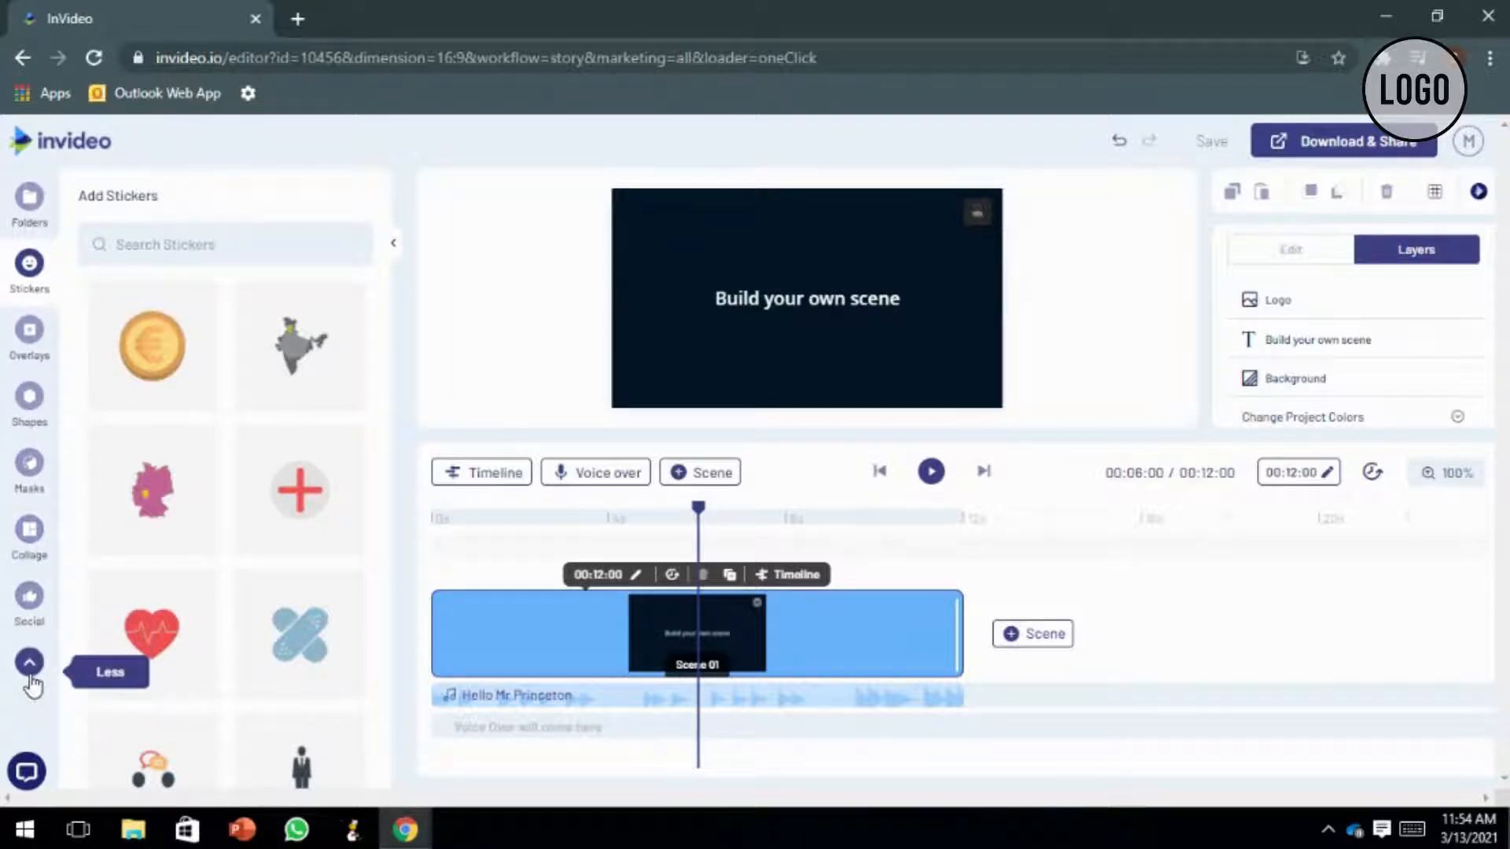
scroll(31, 685, "up", 9)
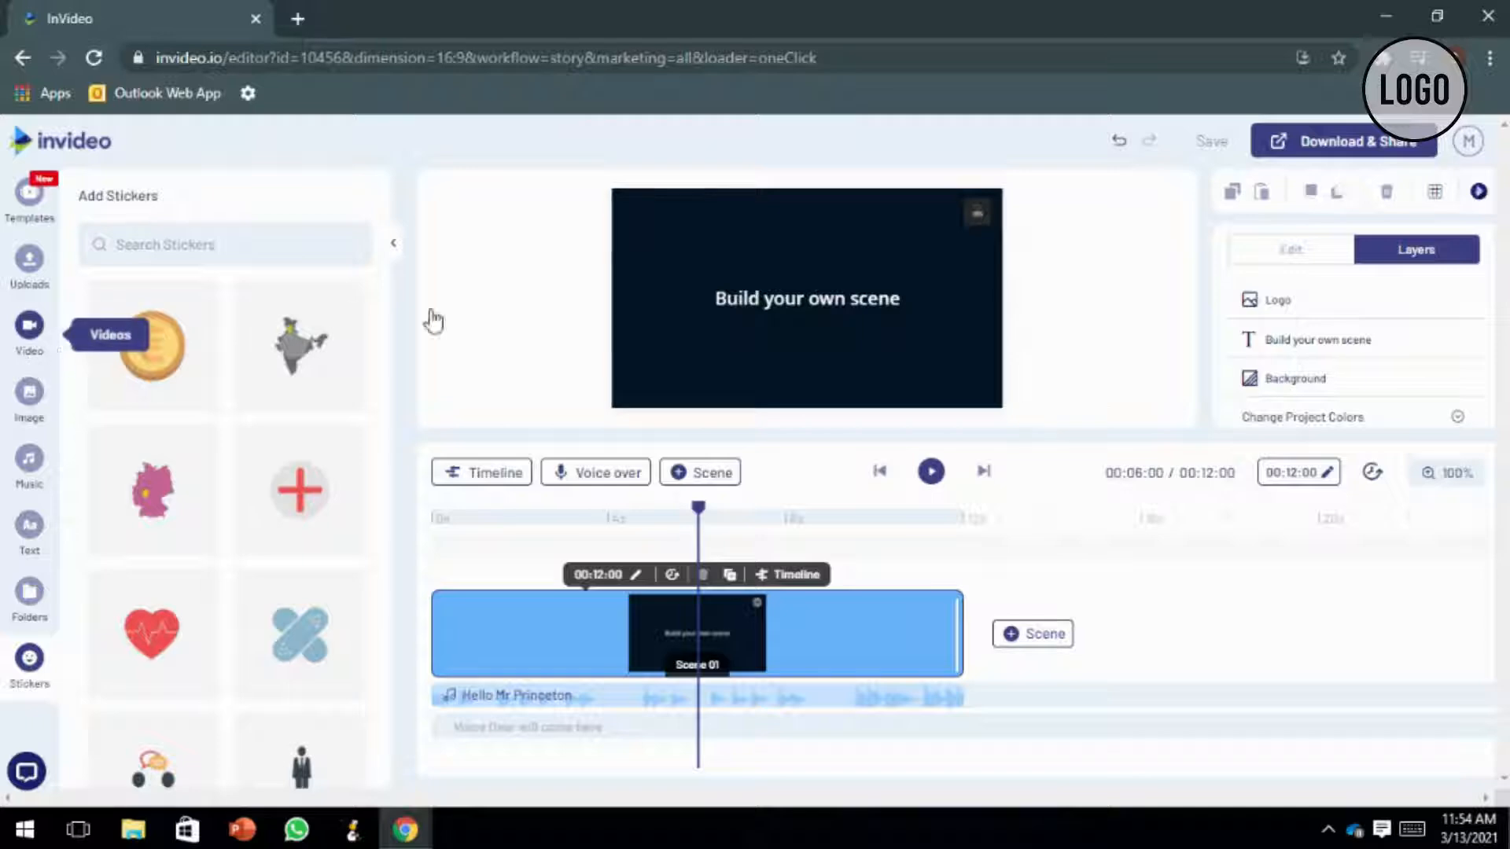
Collapse the media library and delete the "Build your own scene" text from the scene.
left_click(399, 252)
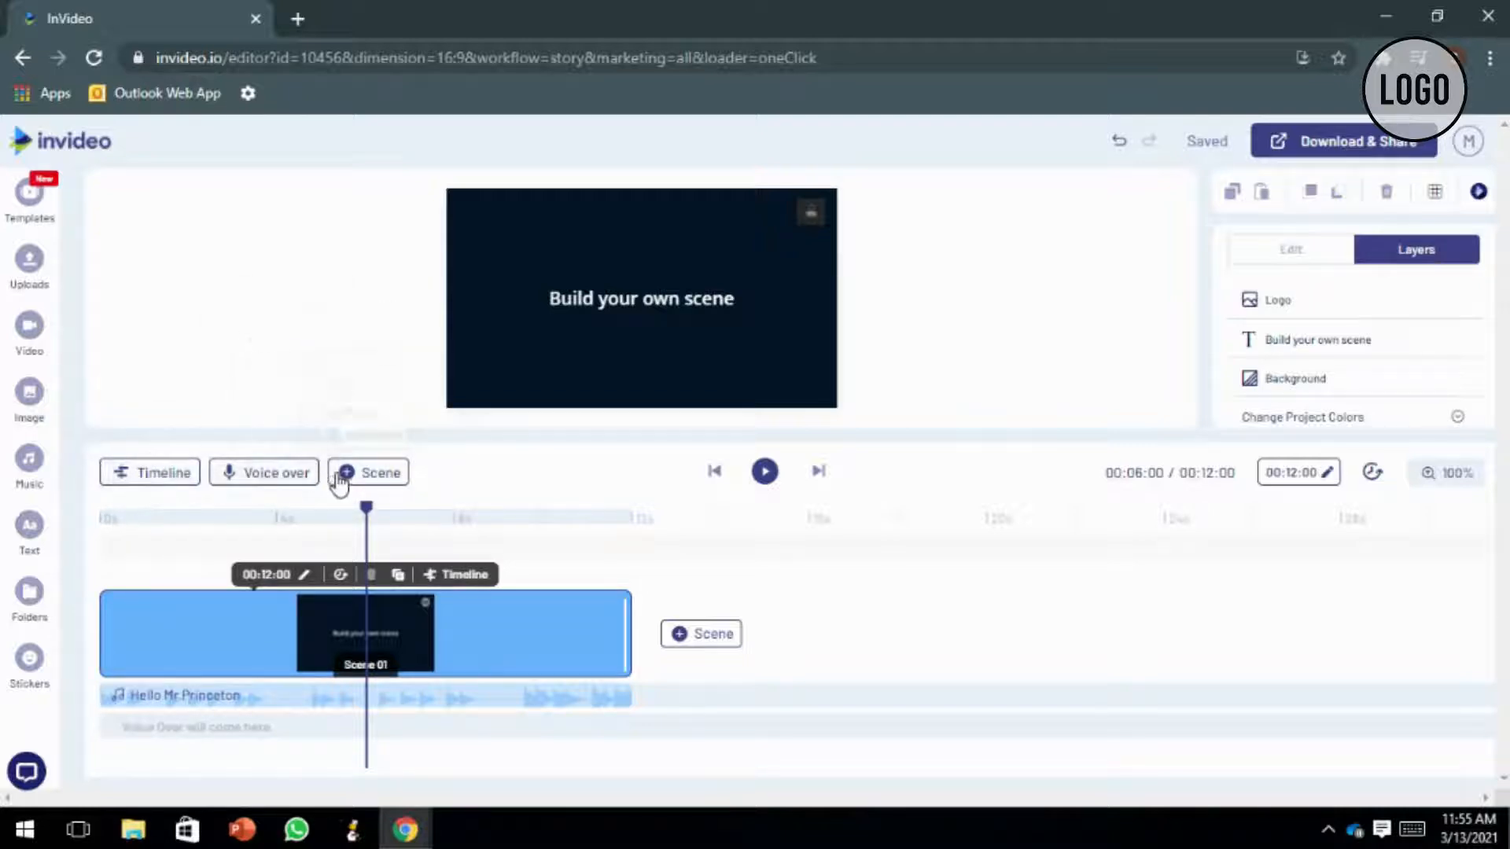
mouse_move(339, 479)
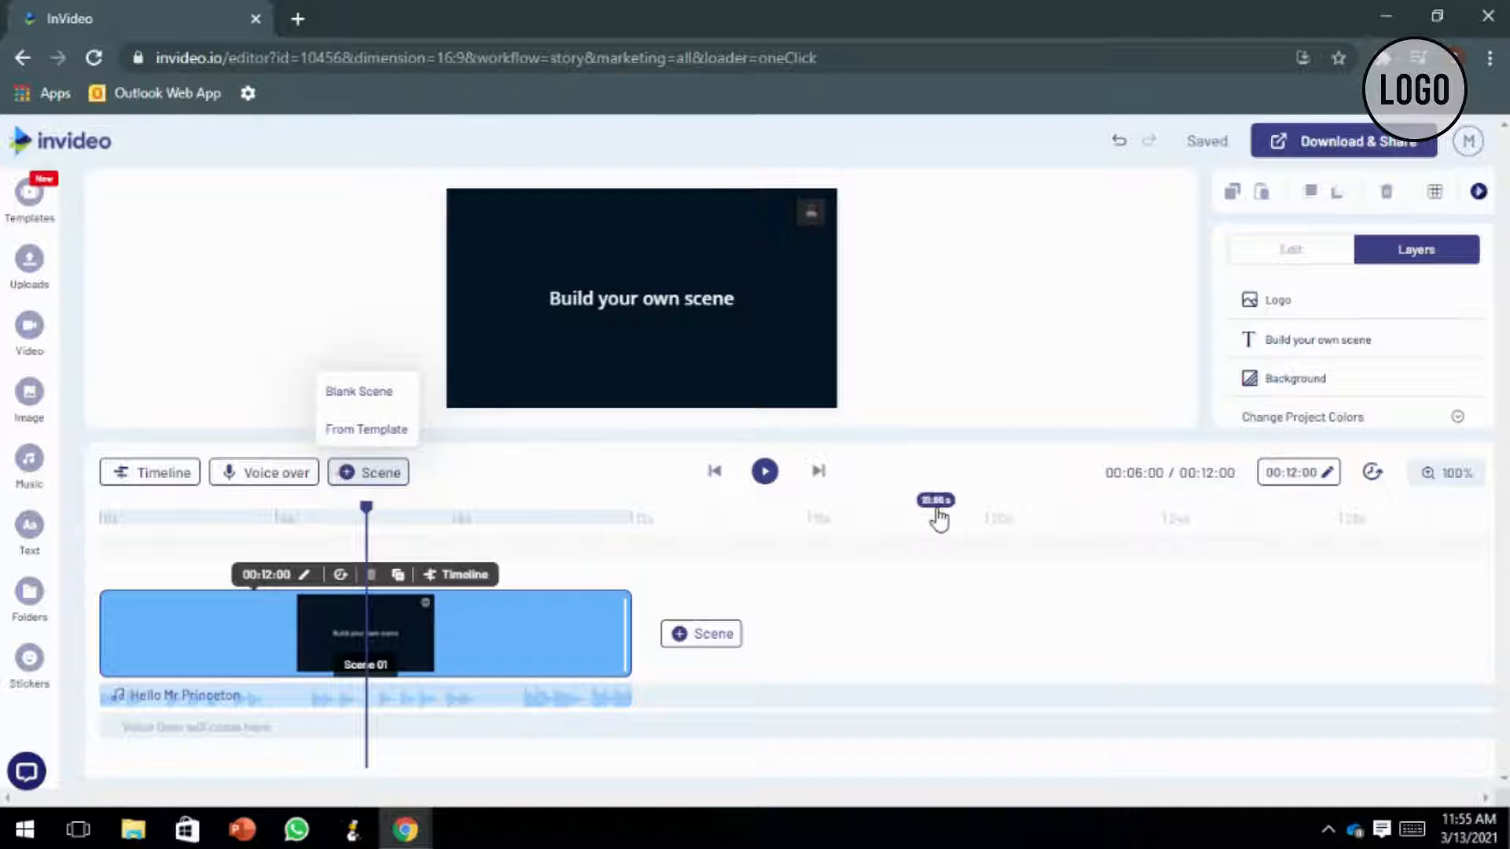
left_click(602, 314)
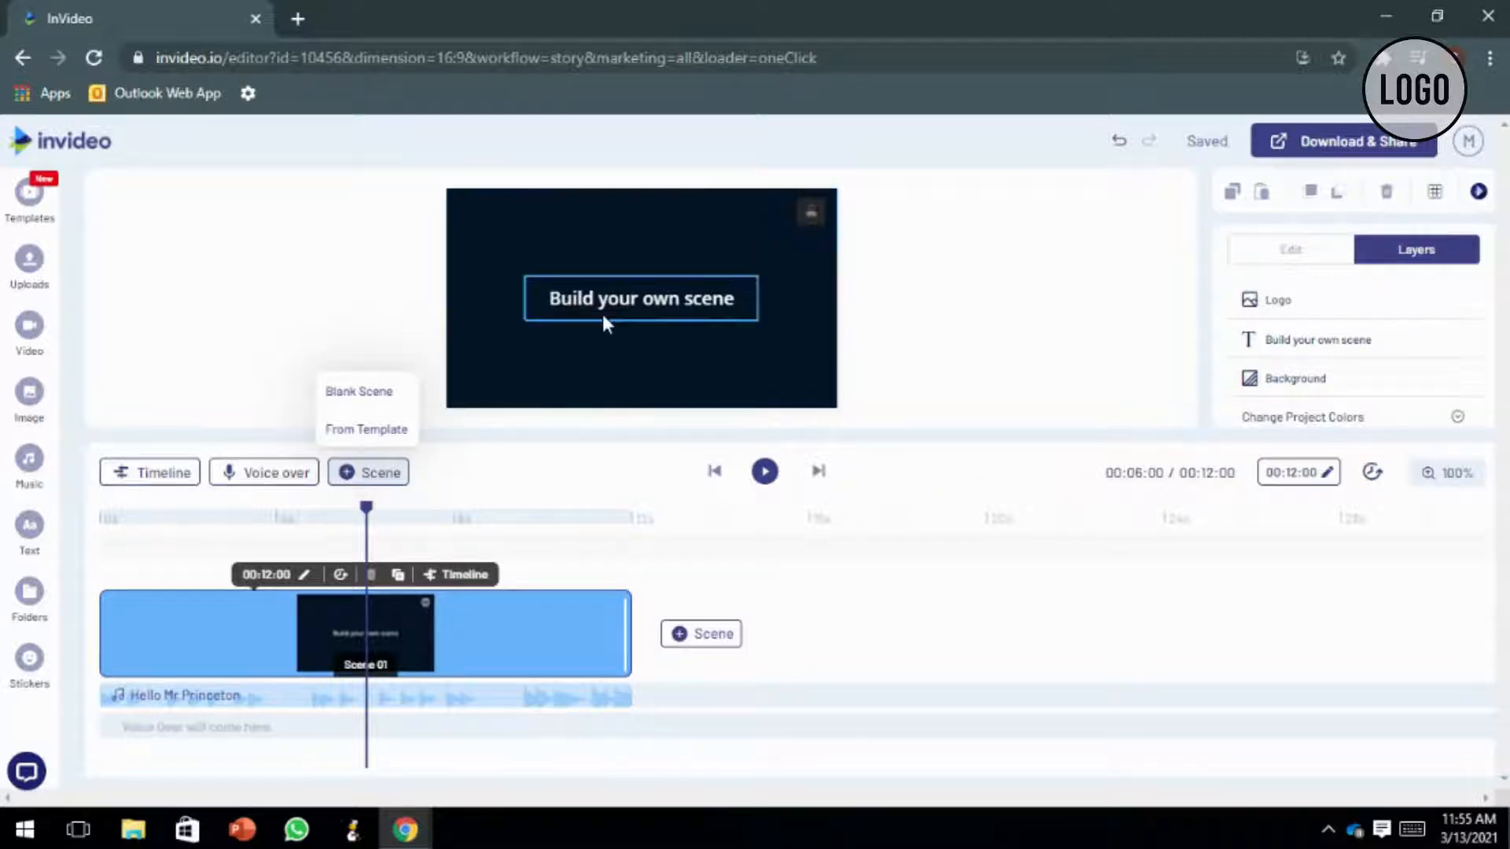
key("Delete")
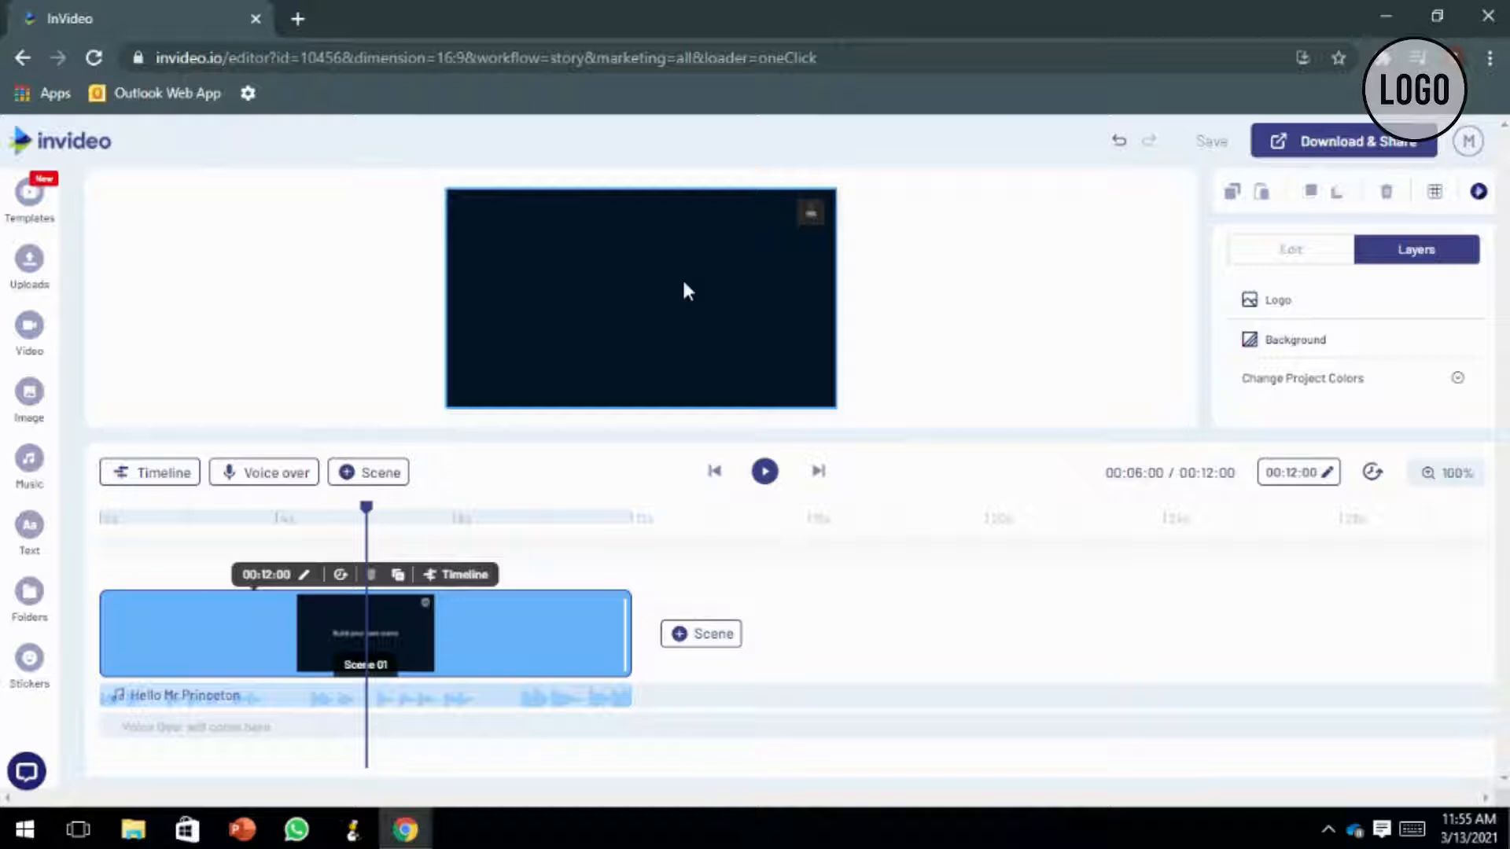
View the stock videos, the uploaded media and the file picker for new uploads, closing the picker without choosing a file.
left_click(48, 338)
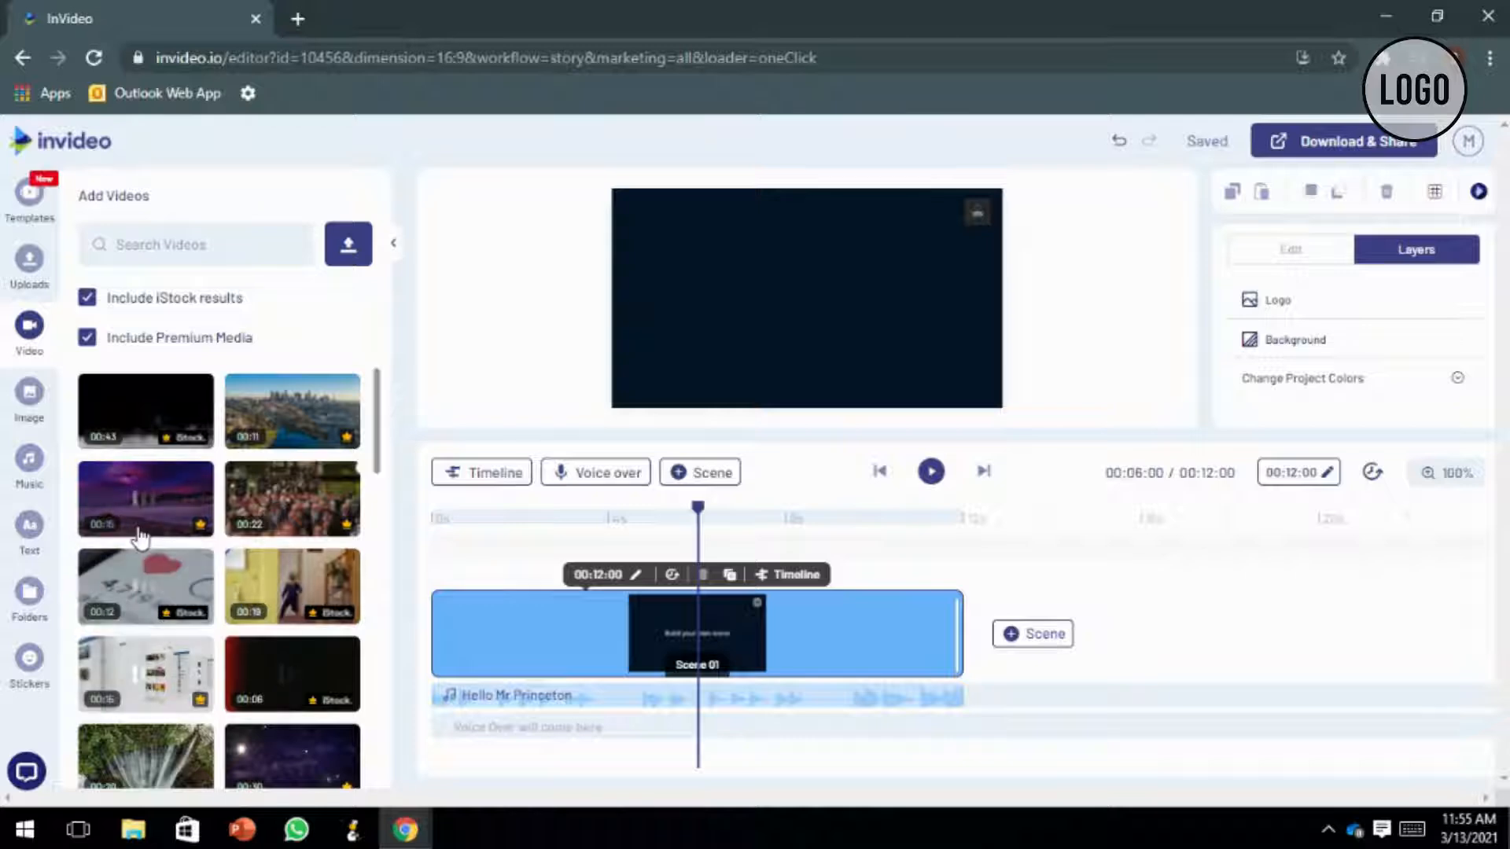
left_click(49, 279)
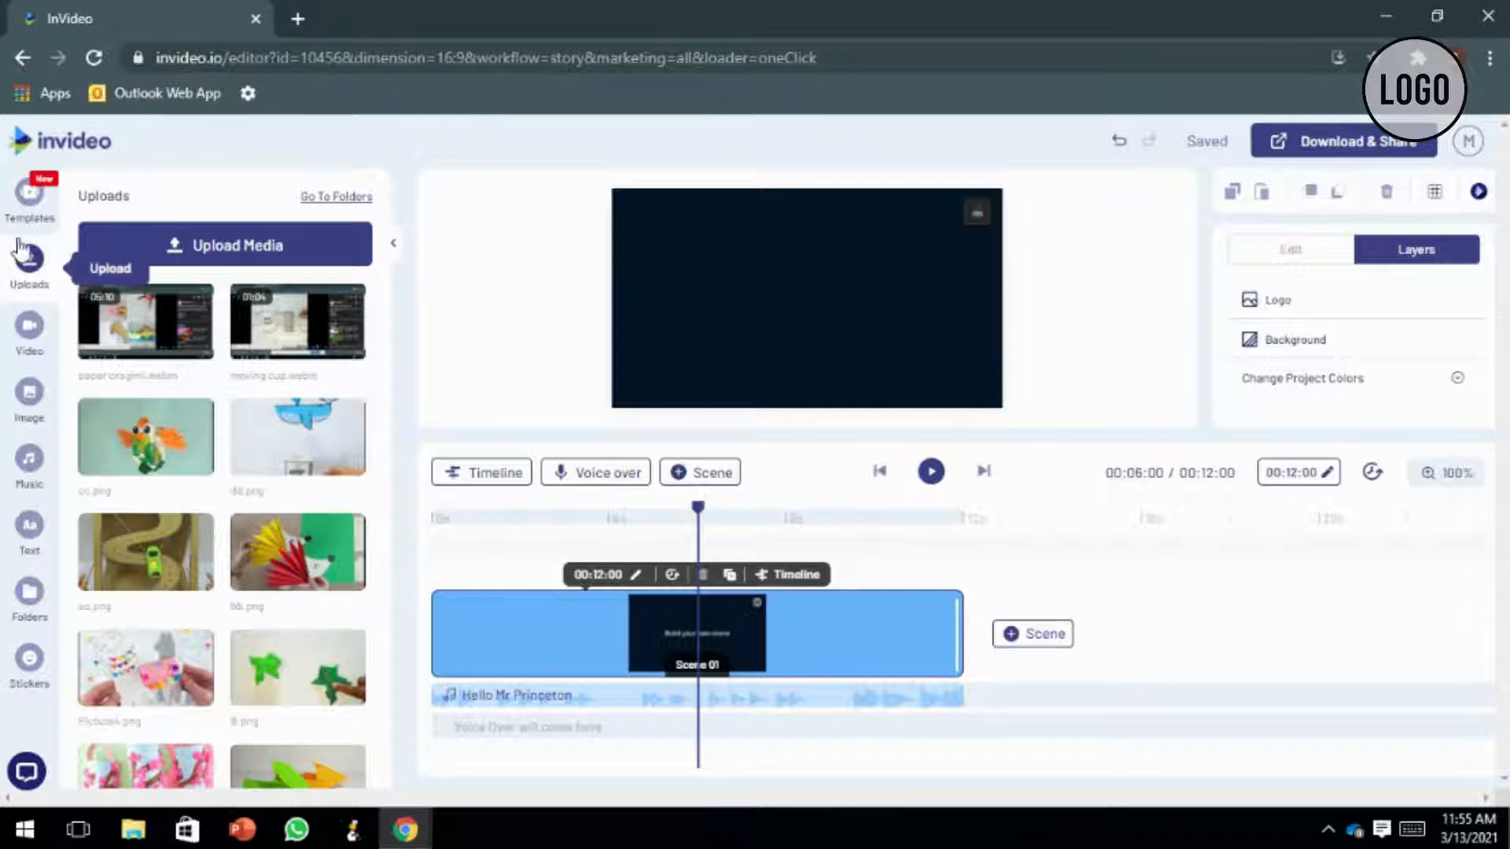
left_click(185, 236)
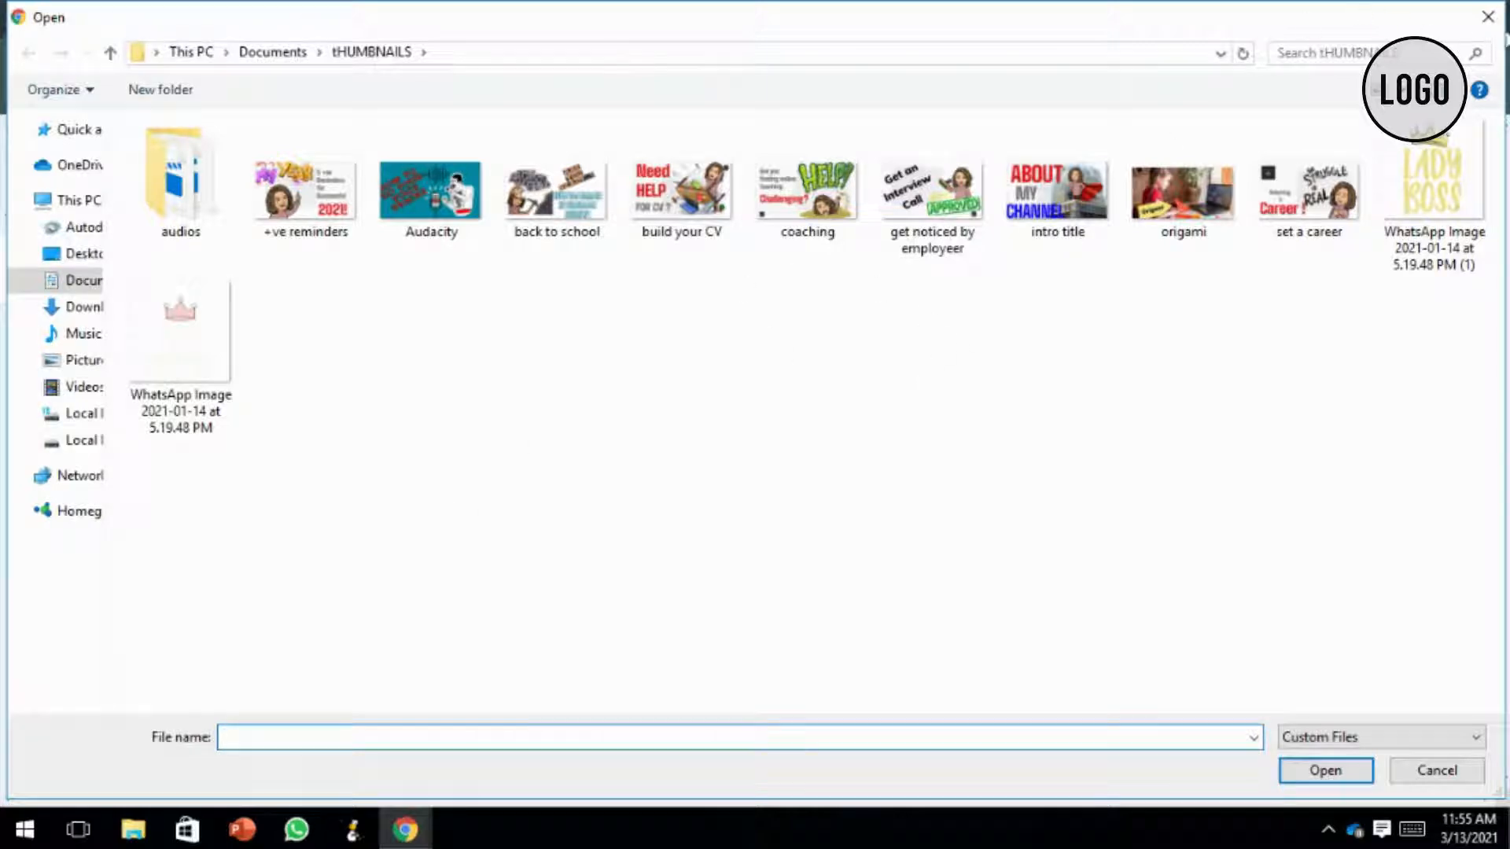
left_click(1488, 17)
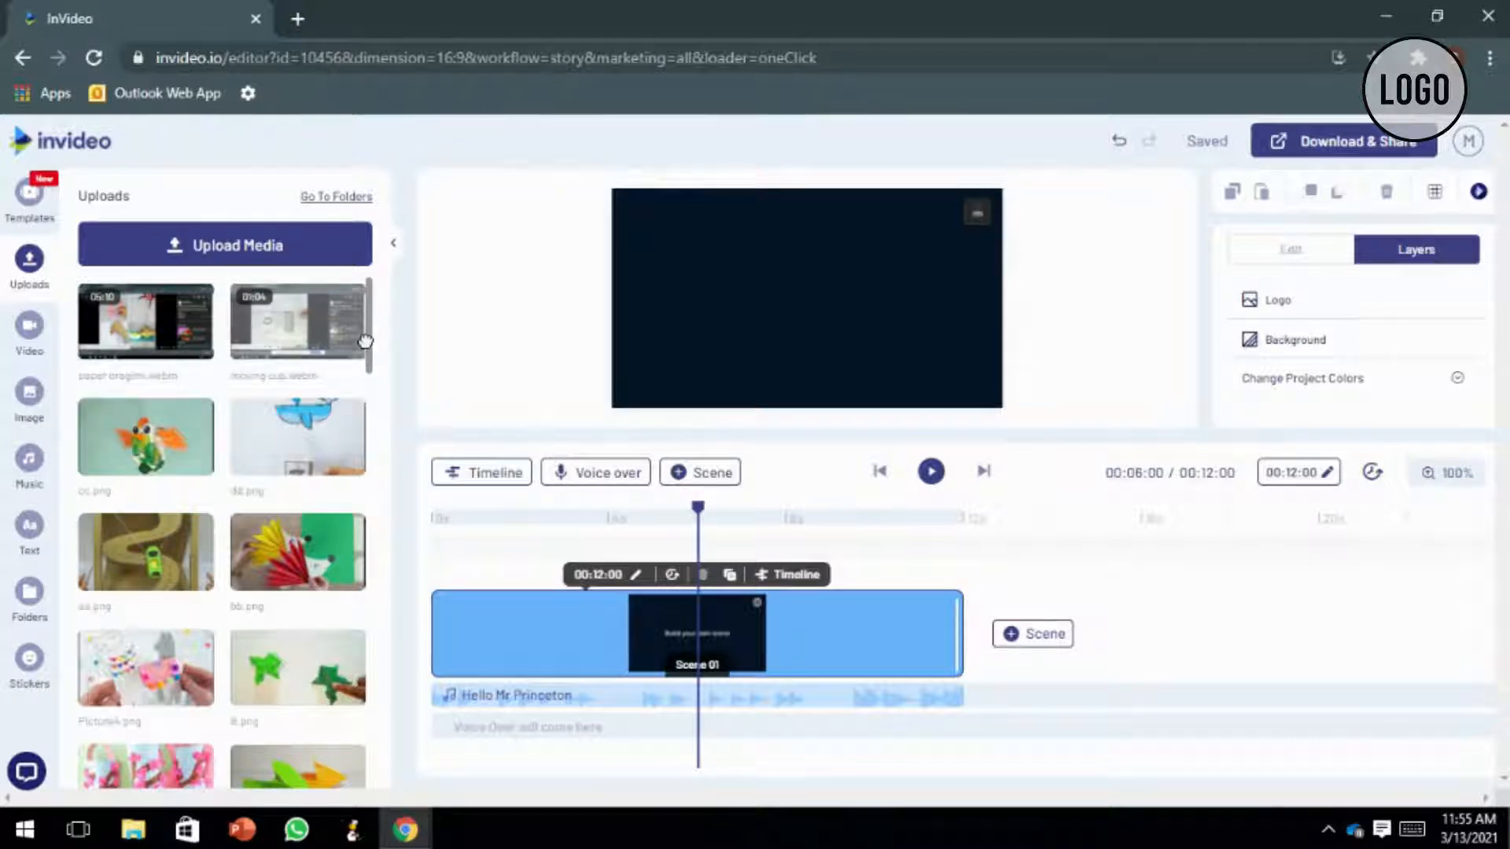
Add the uploaded Google screen recording on converting mp4 to the scene, trimmed from 00:00:00 to 00:37:89.
scroll(370, 364, "down", 2)
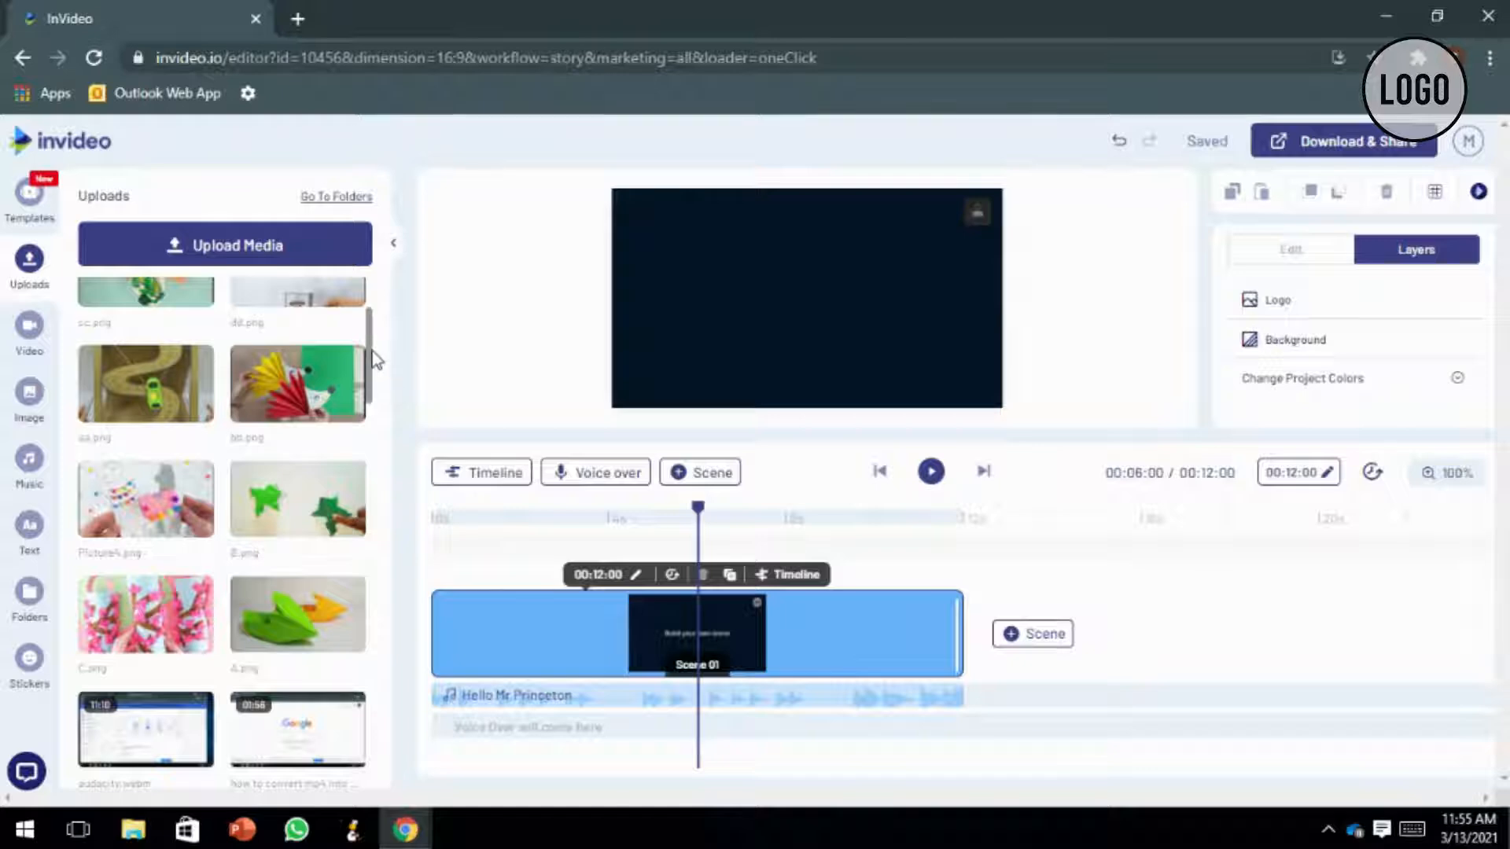
left_click_drag(373, 355, 374, 410)
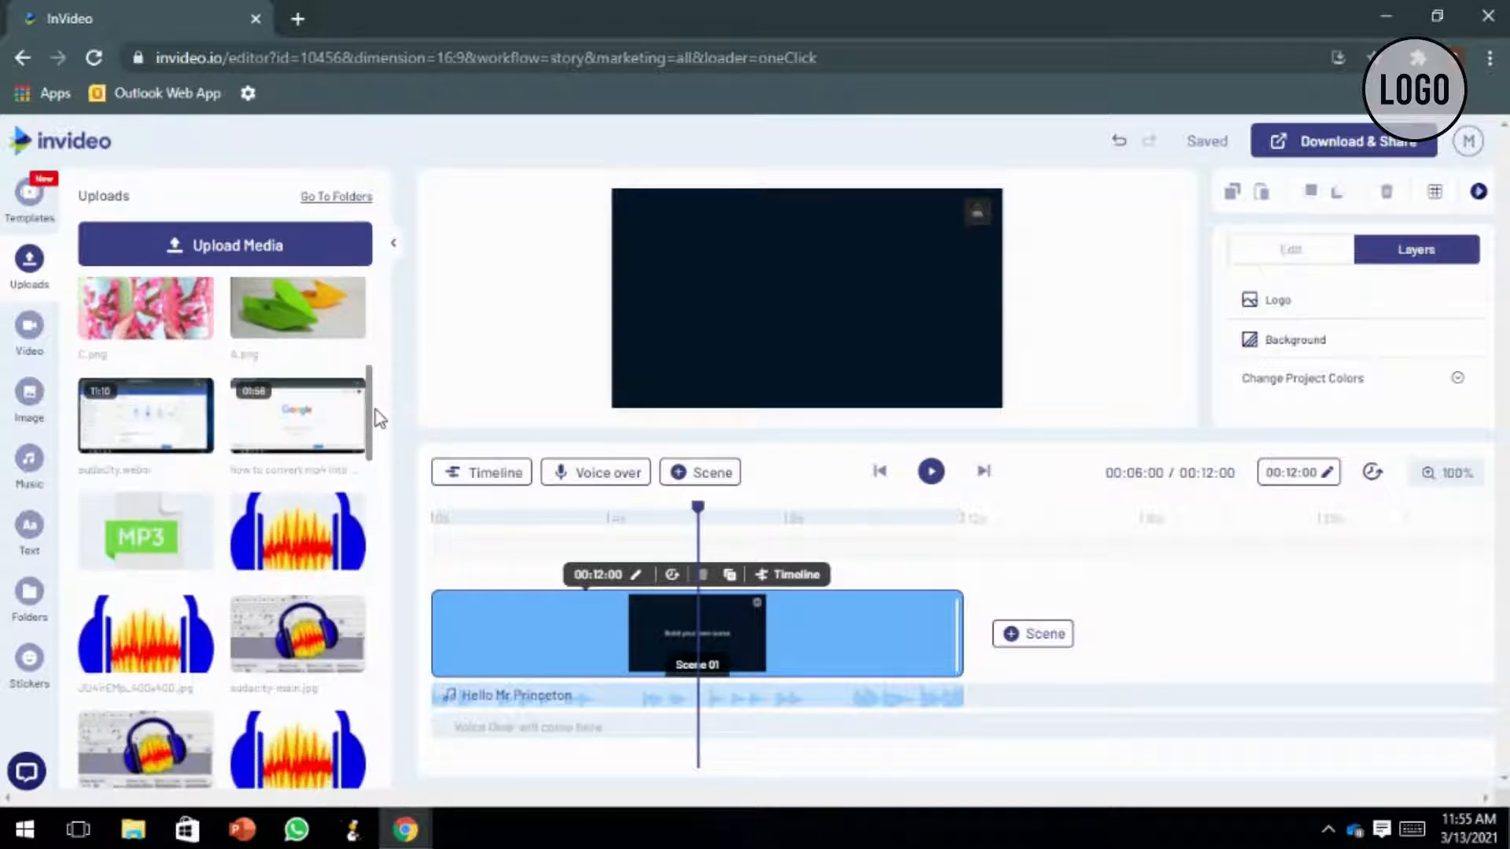
left_click(346, 427)
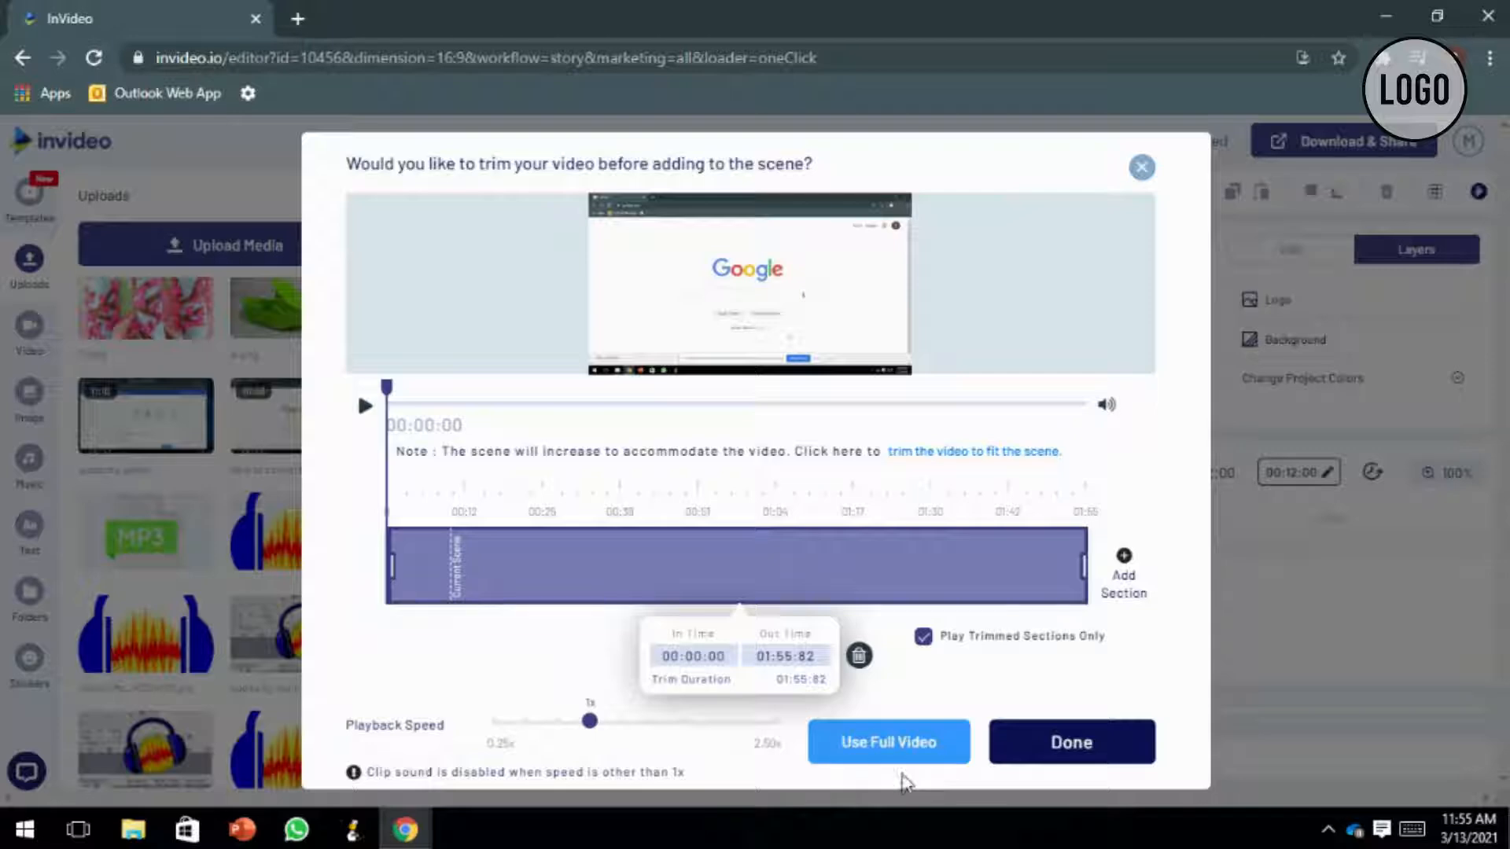
left_click_drag(1086, 565, 839, 563)
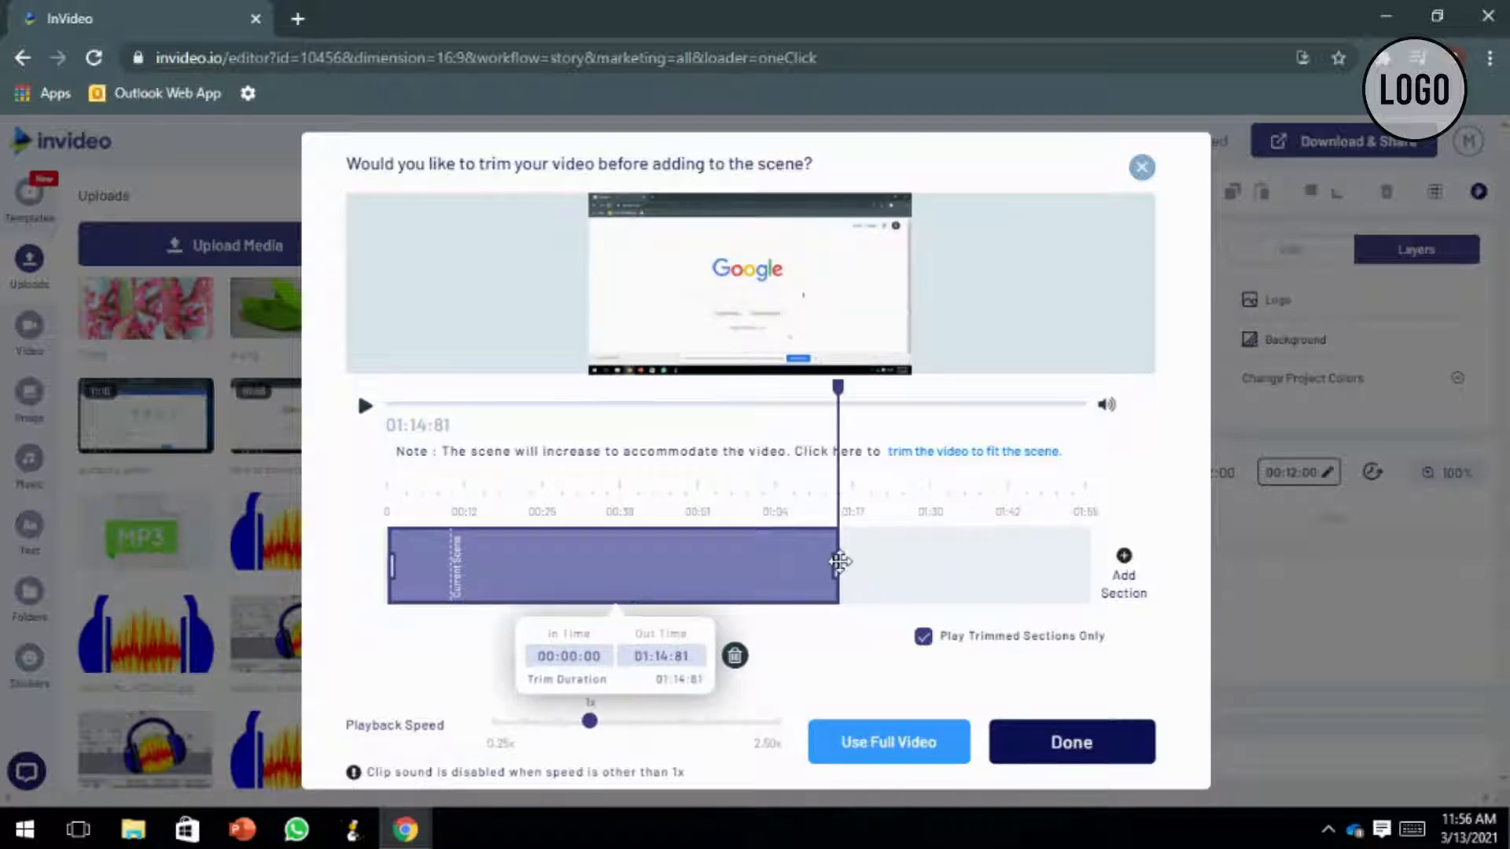
mouse_move(394, 558)
left_mouse_down()
mouse_move(457, 548)
mouse_move(385, 566)
left_mouse_up()
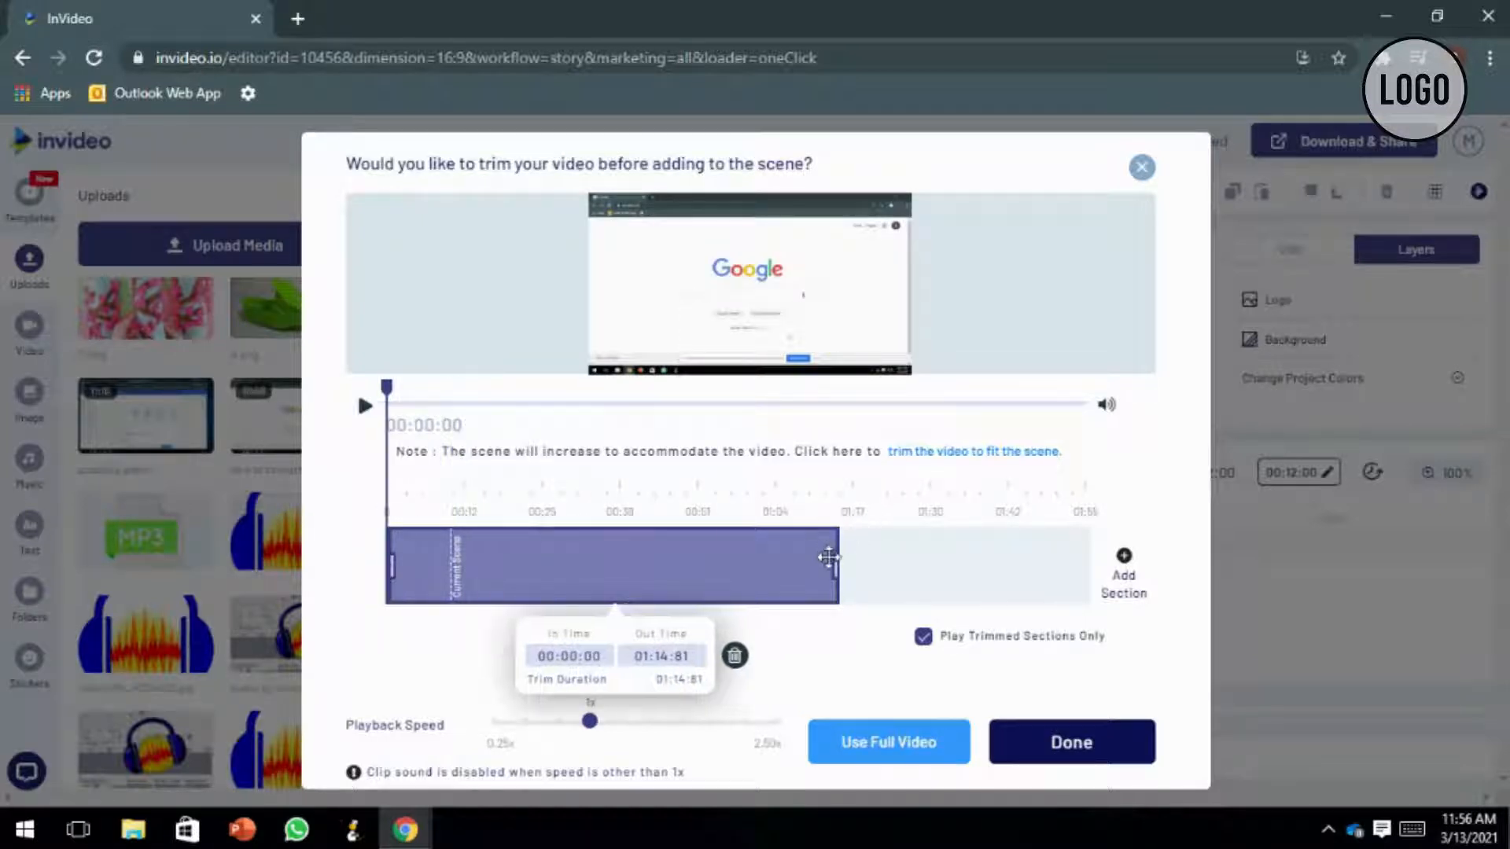
left_click_drag(835, 558, 617, 558)
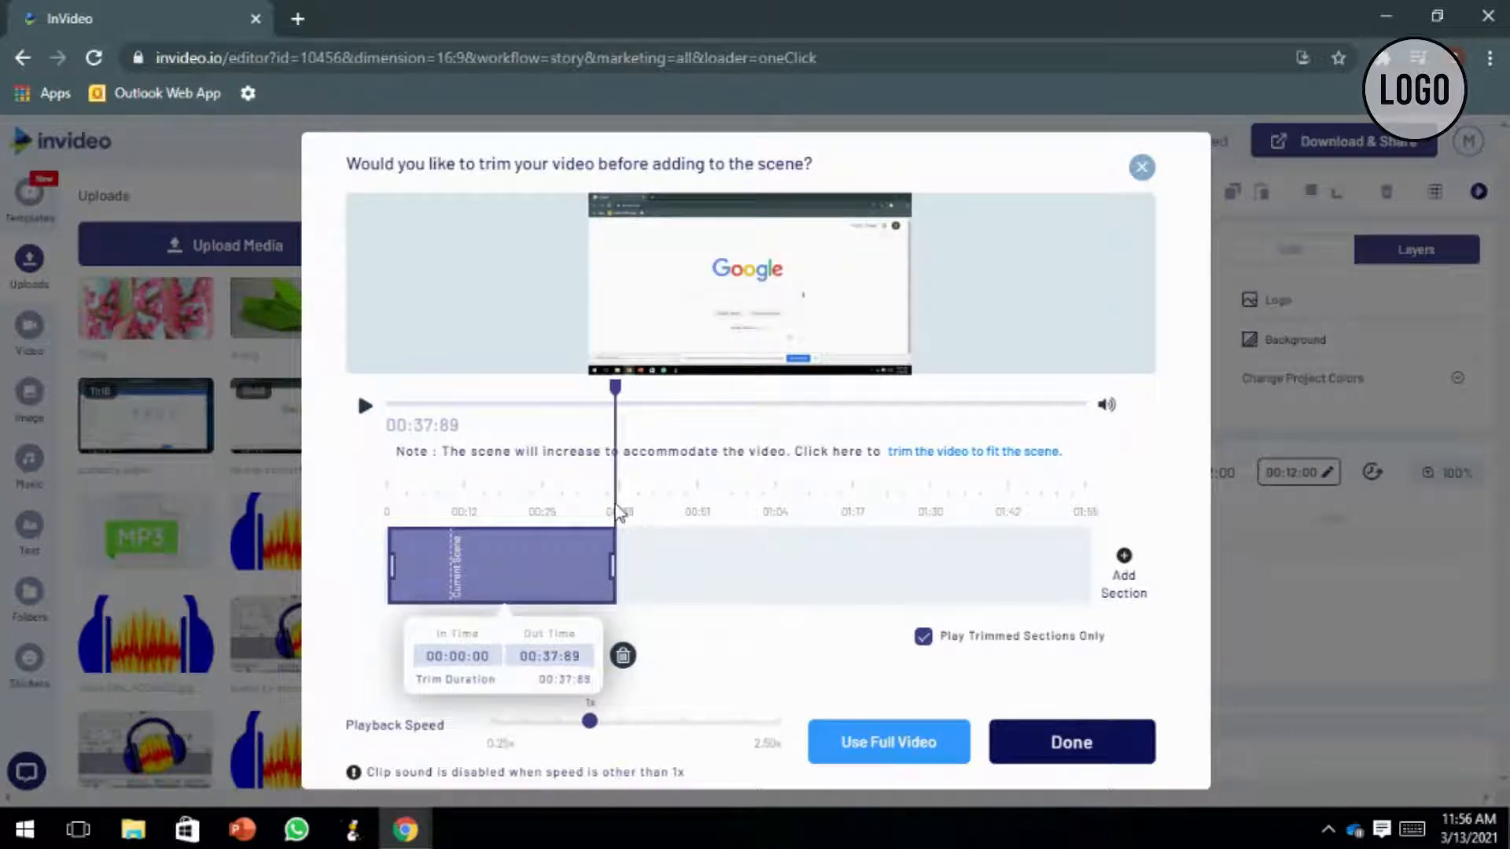
left_click(1098, 744)
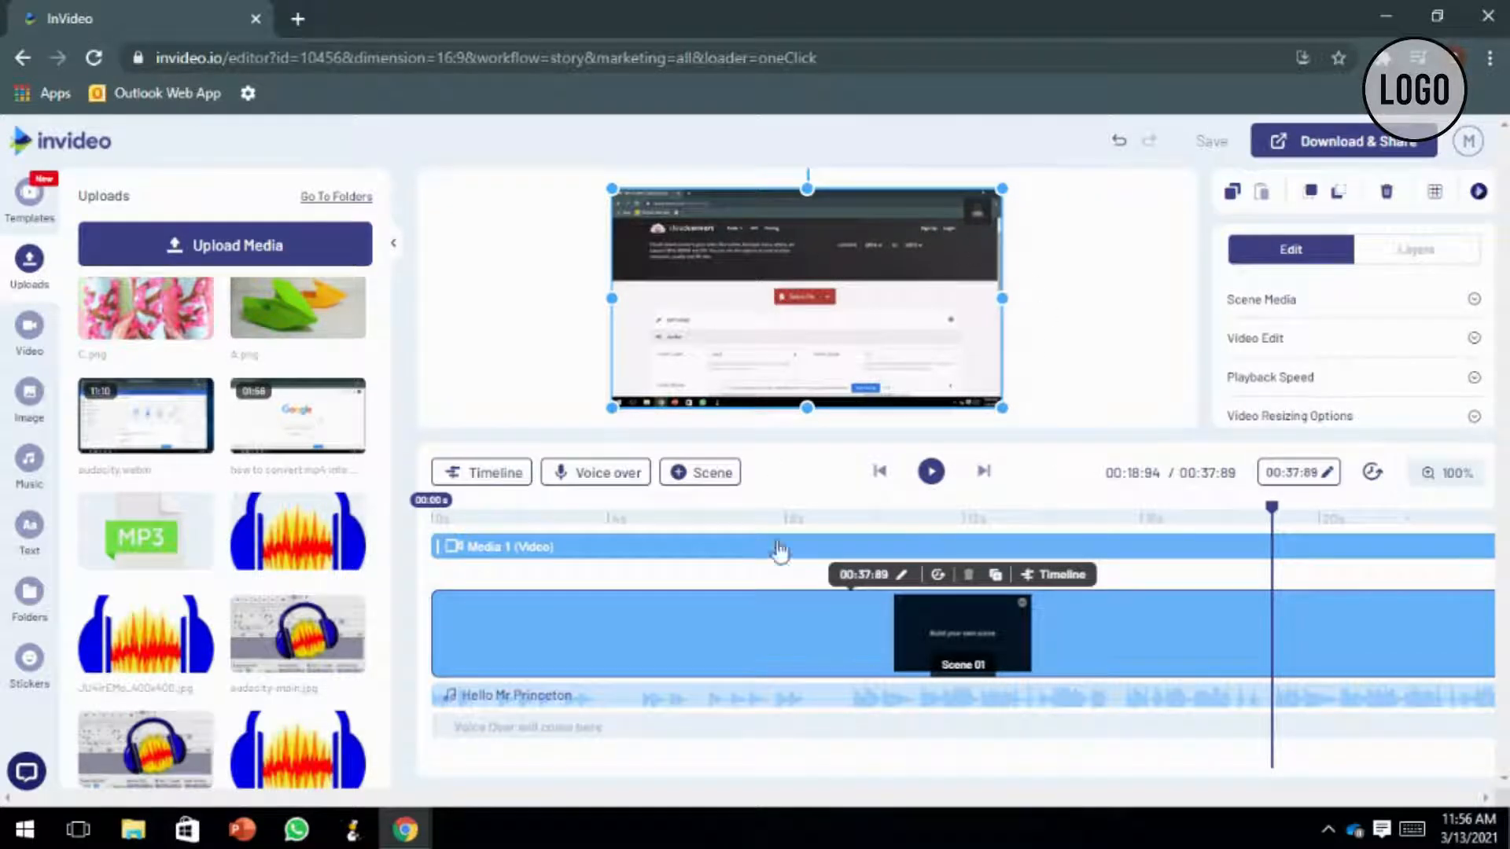
Try the 1:1, 16:9 and 9:16 crop ratios on the video clip, and apply a free crop covering the full frame.
mouse_move(977, 700)
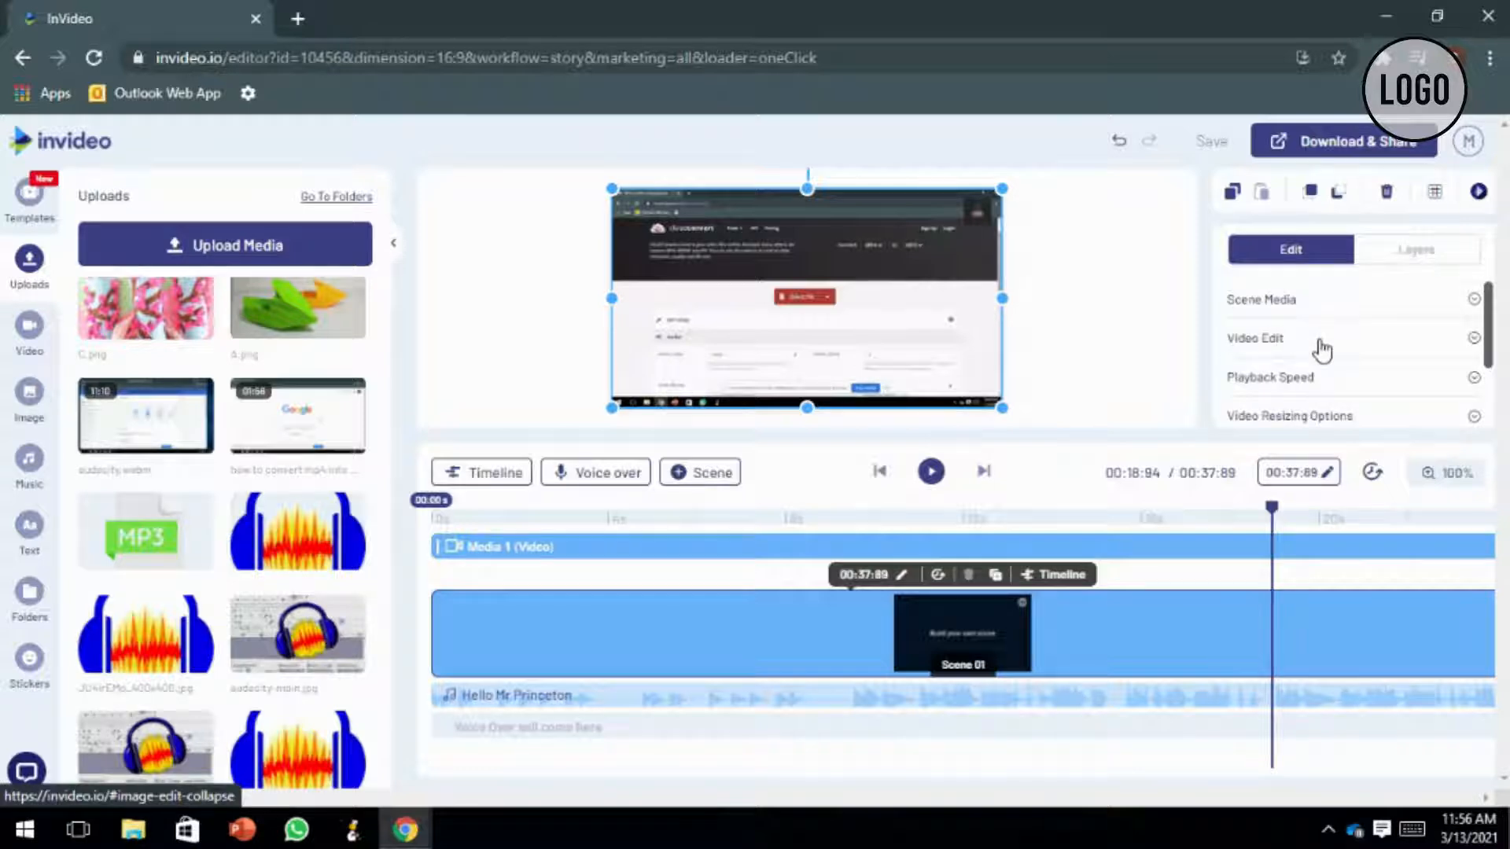
left_click(1320, 344)
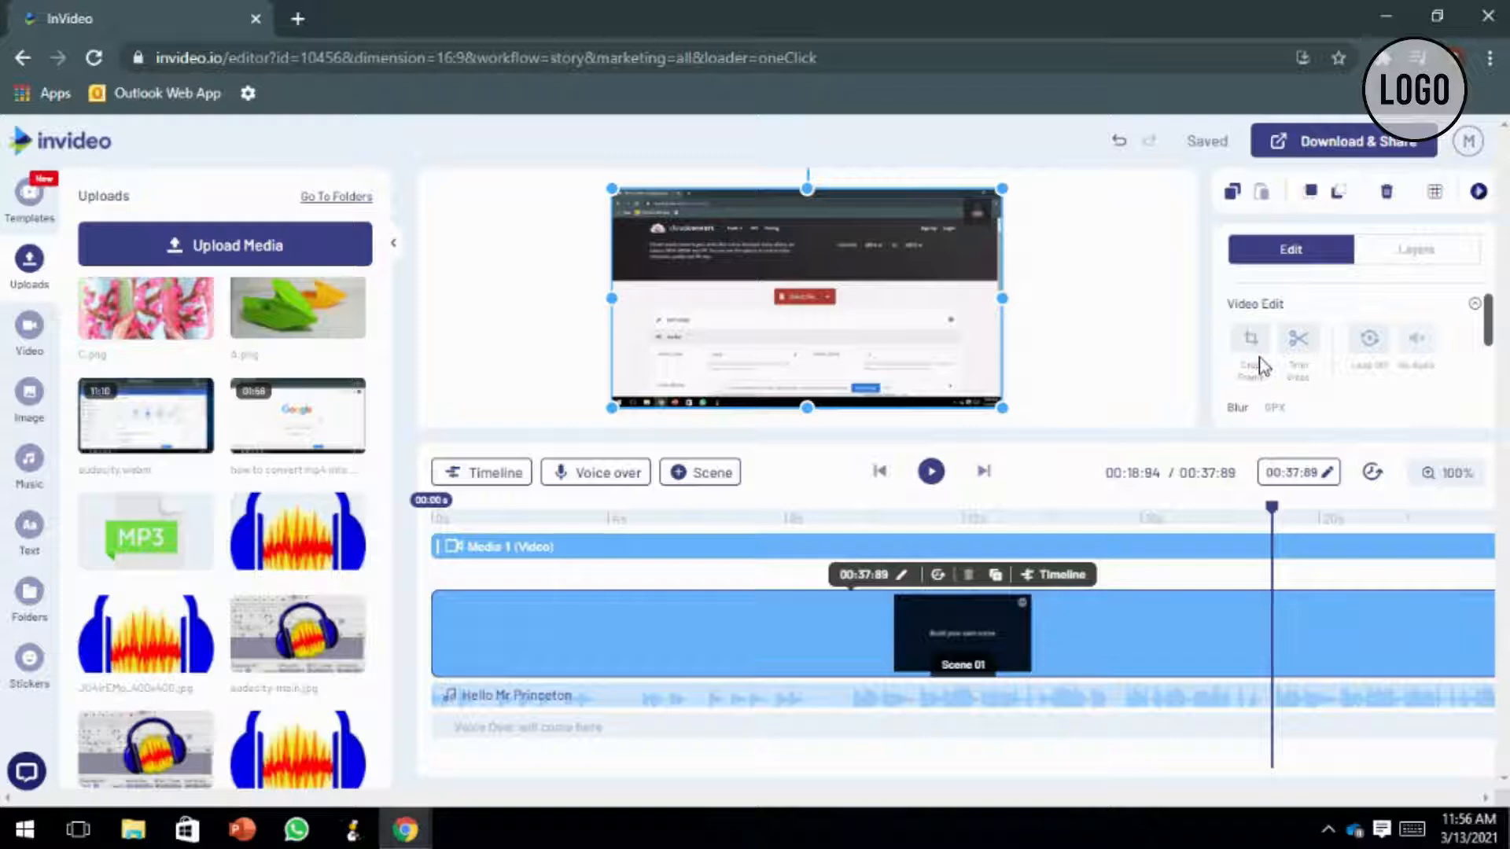
left_click(1254, 346)
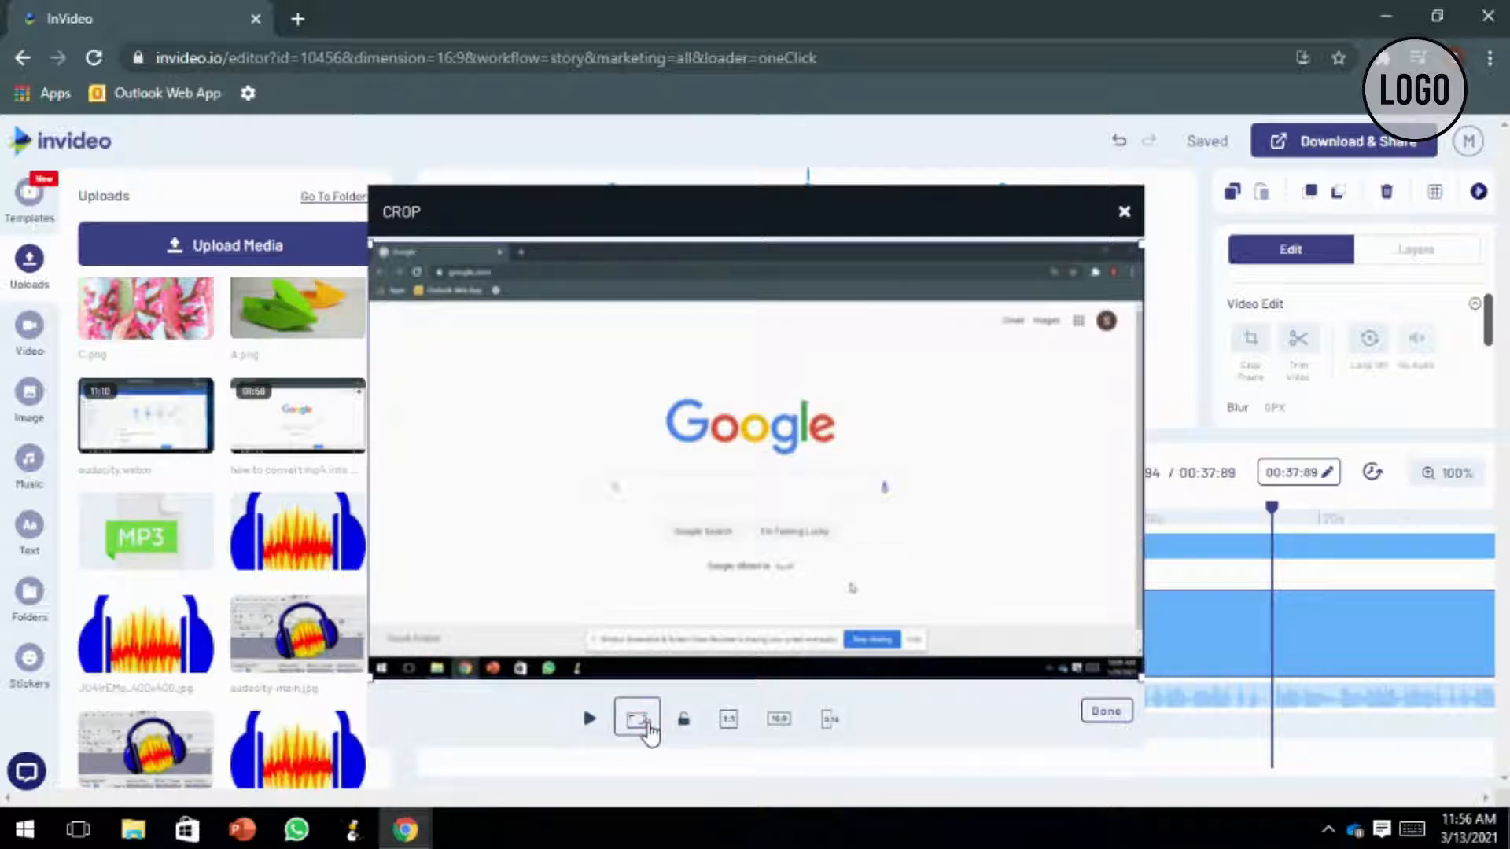
left_click(731, 725)
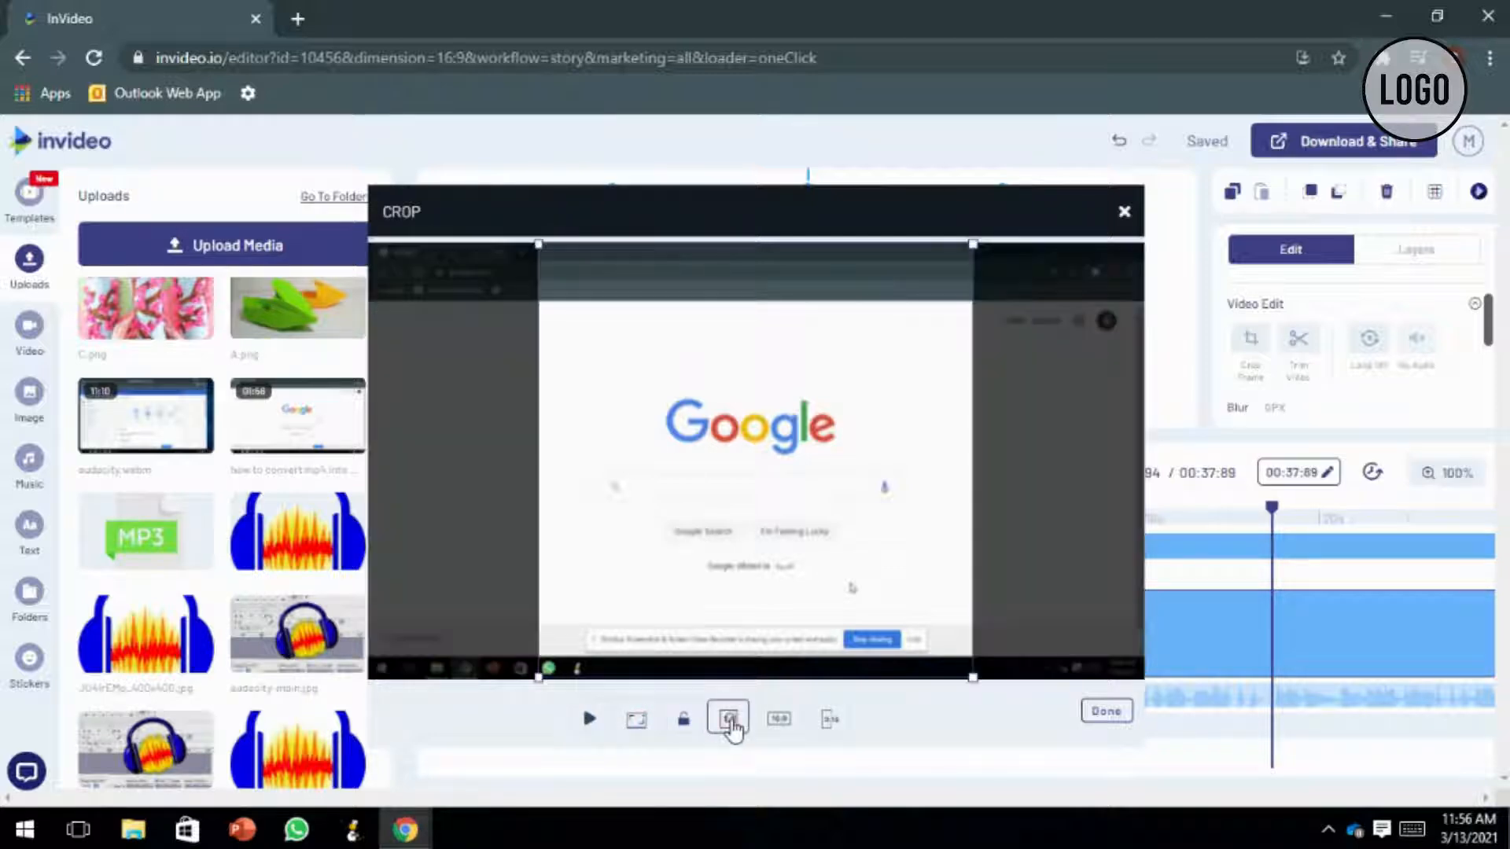
left_click(779, 722)
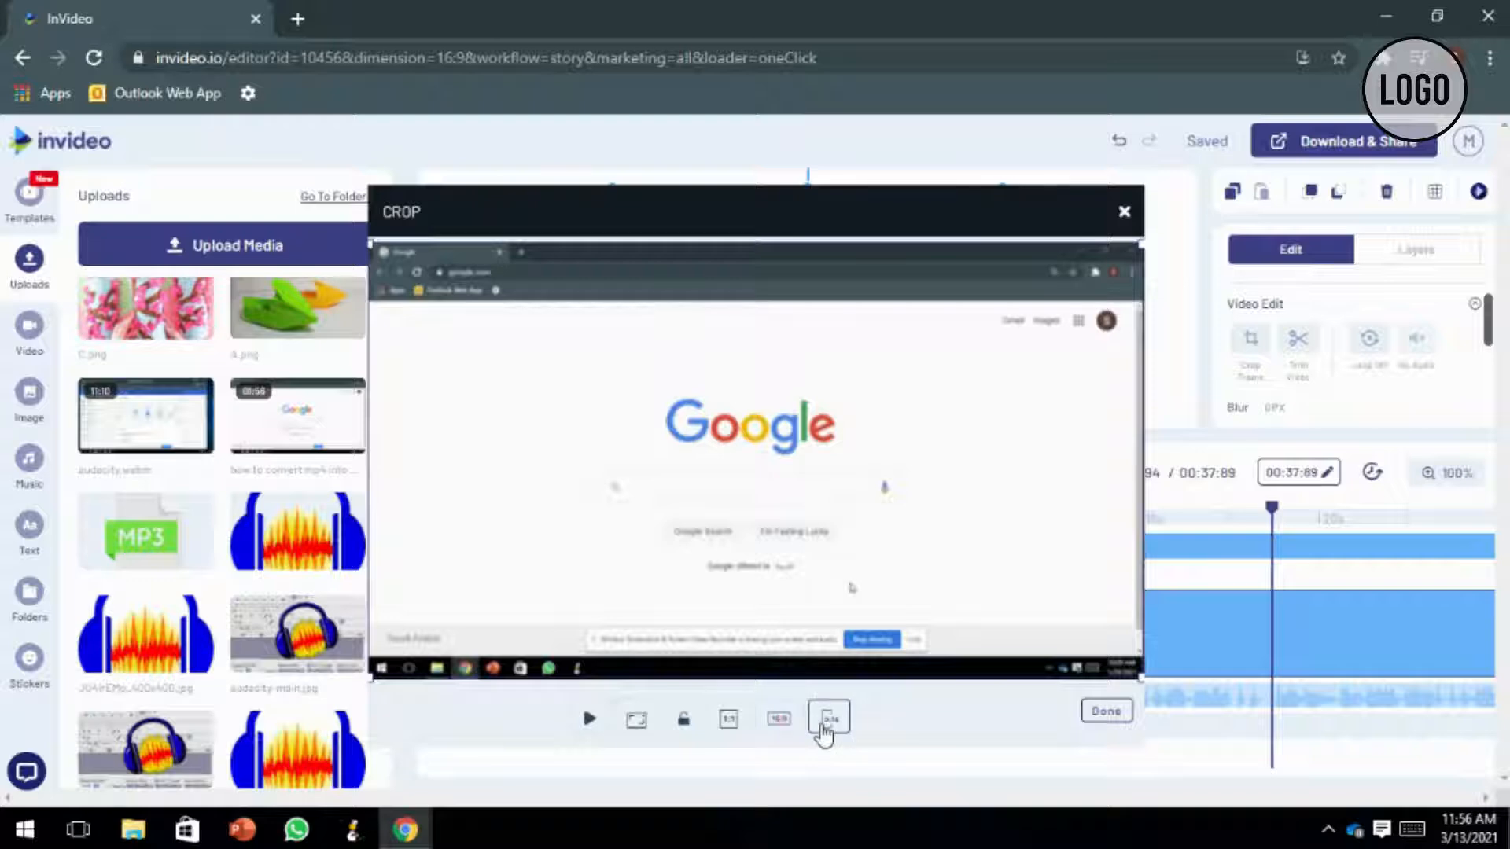
left_click(829, 722)
left_click(633, 719)
left_click_drag(1028, 600, 1167, 673)
left_click(1106, 716)
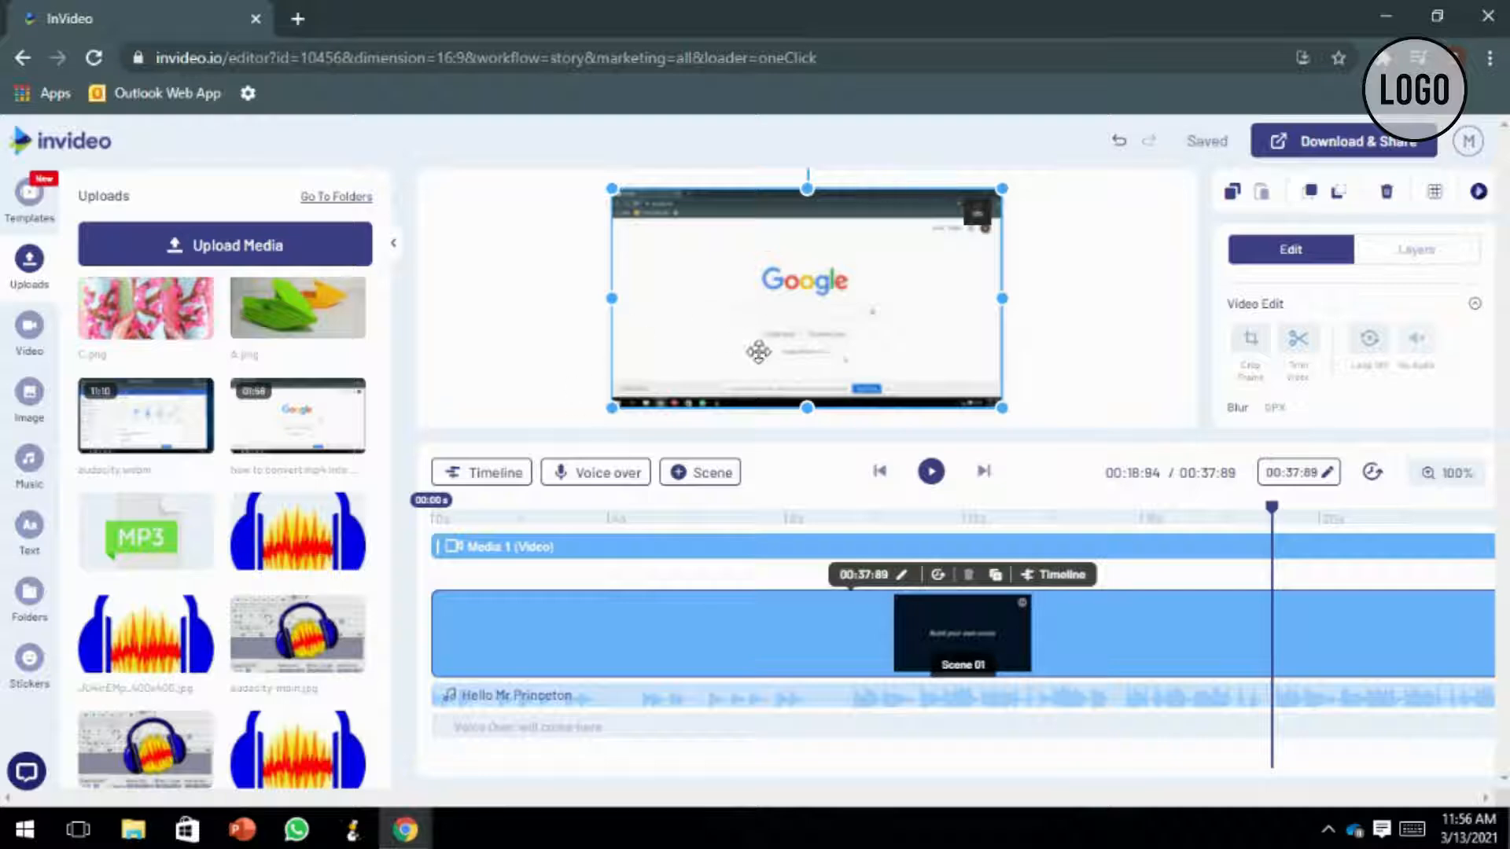
Play a few seconds of the scene to preview the cropped clip, and bring the beginning of the timeline back into view.
left_click(932, 474)
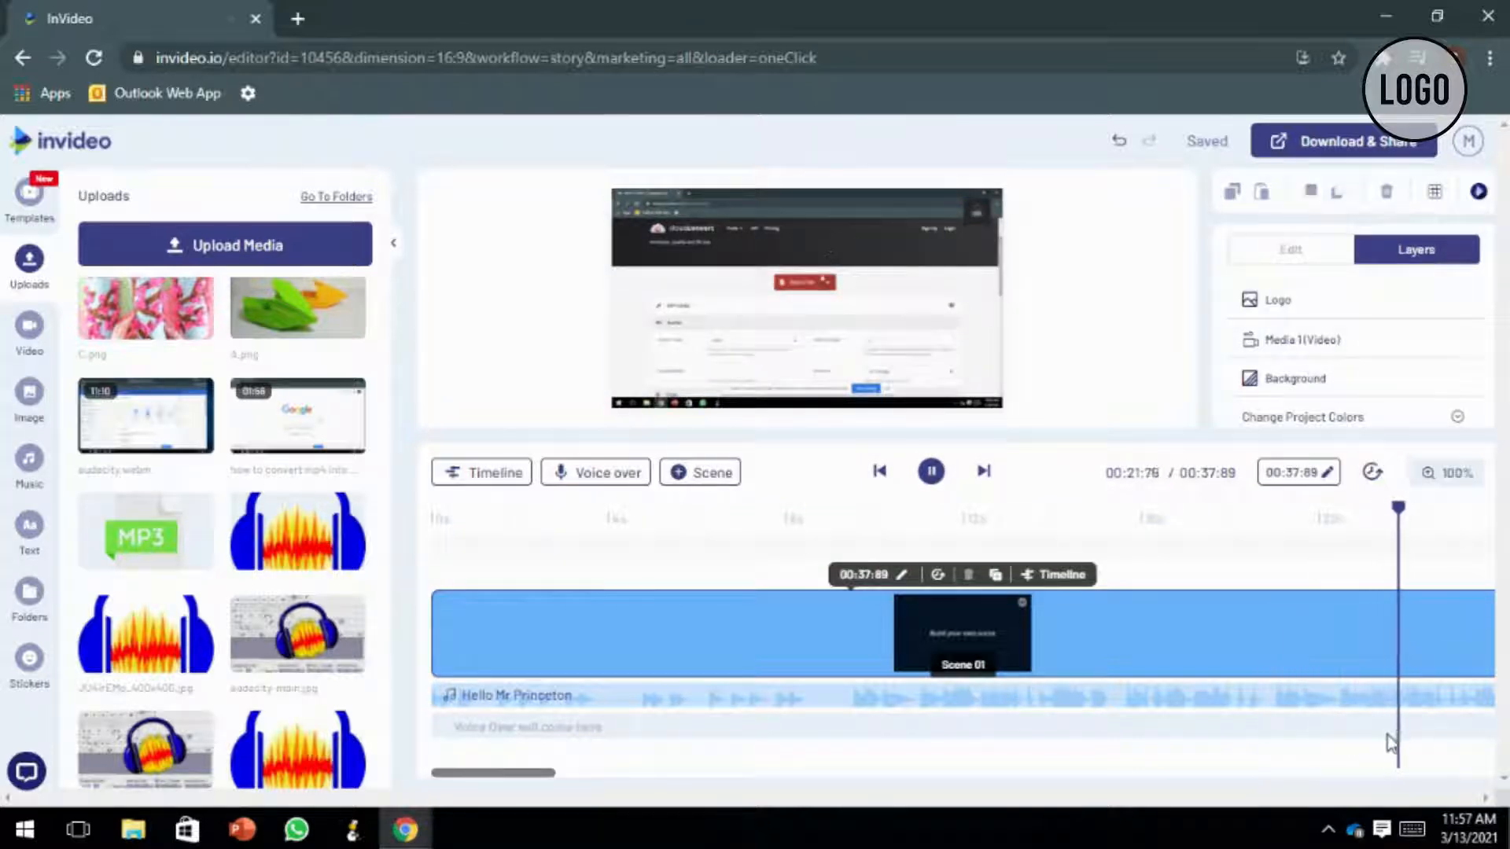
left_click(933, 475)
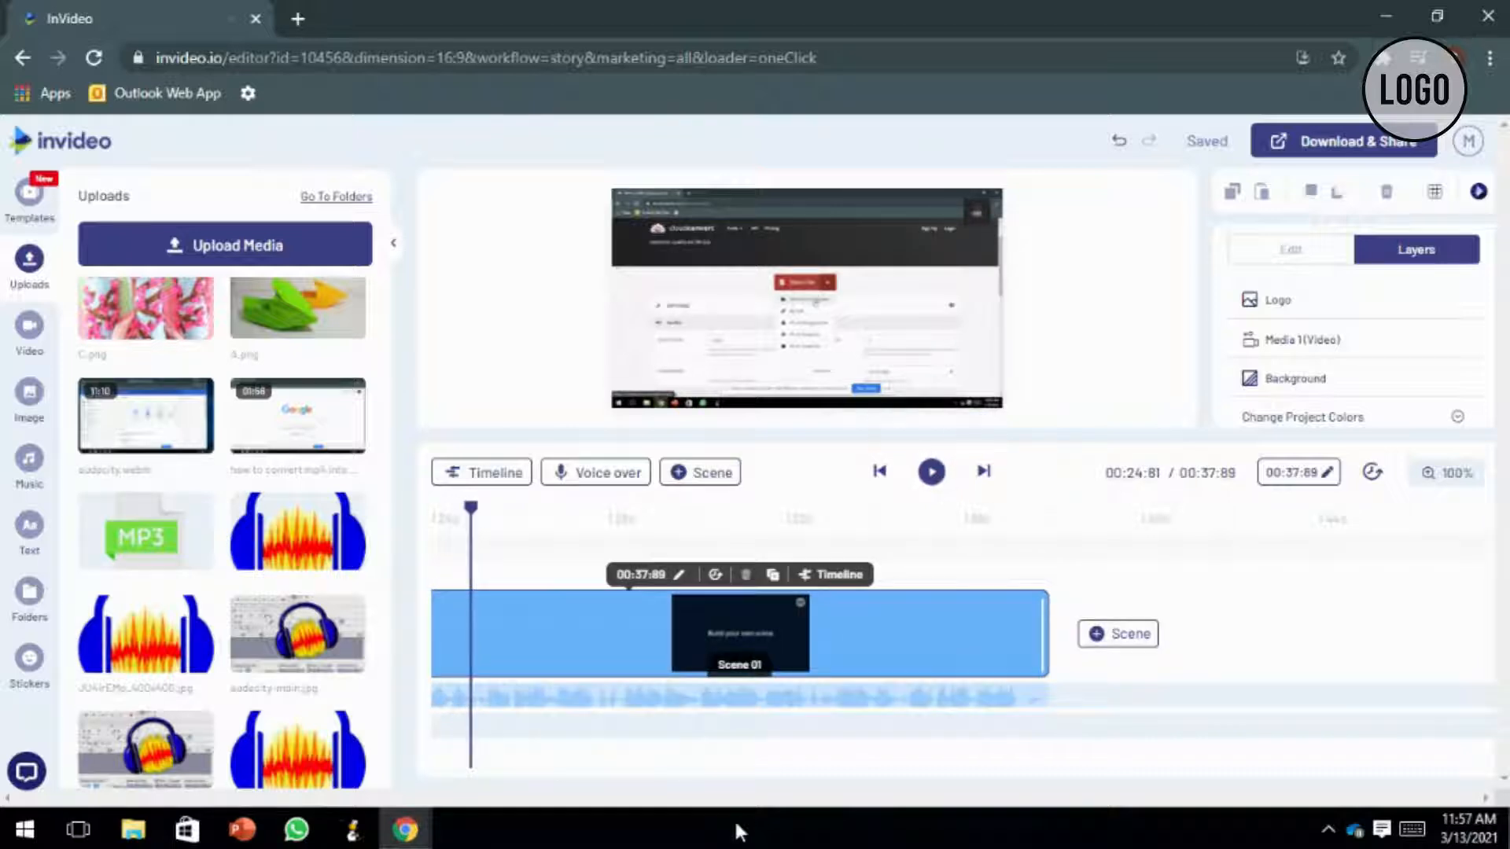
left_click_drag(667, 776, 507, 780)
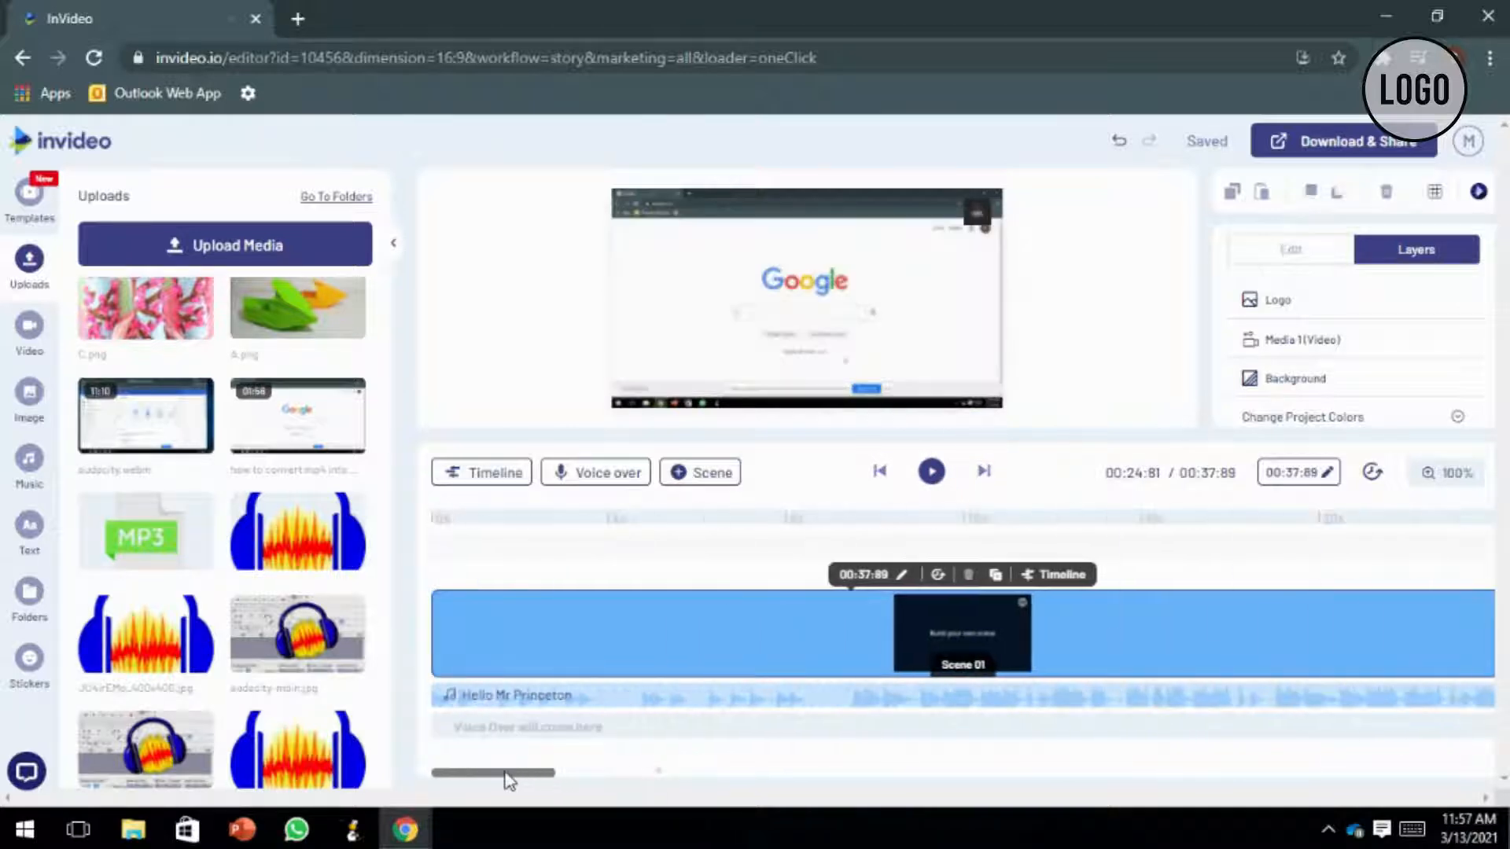
Open the detailed layer timeline of Scene 1 and delete the Logo layer.
left_click(467, 478)
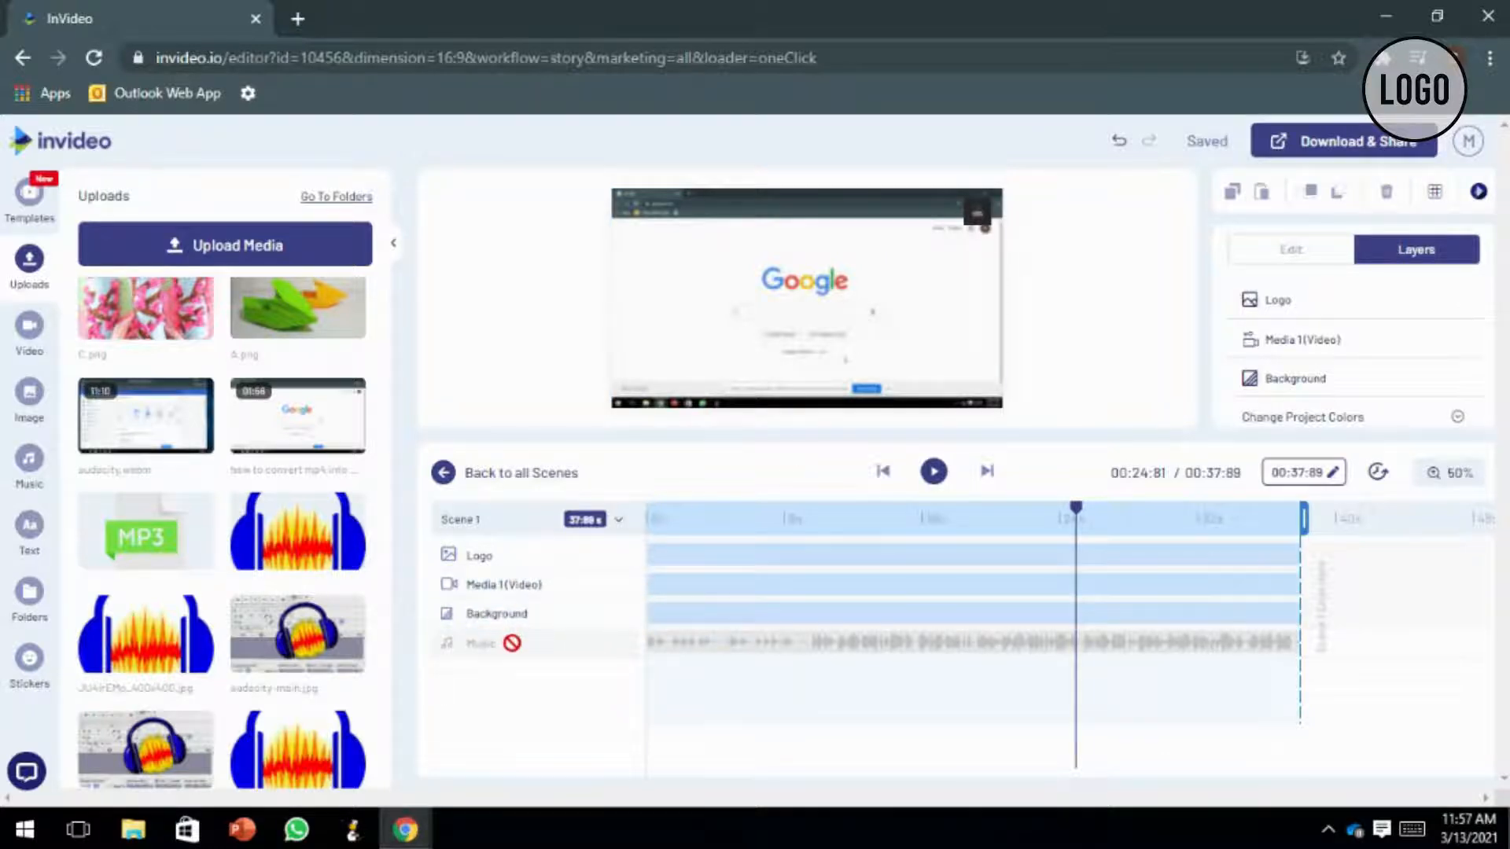
left_click(520, 565)
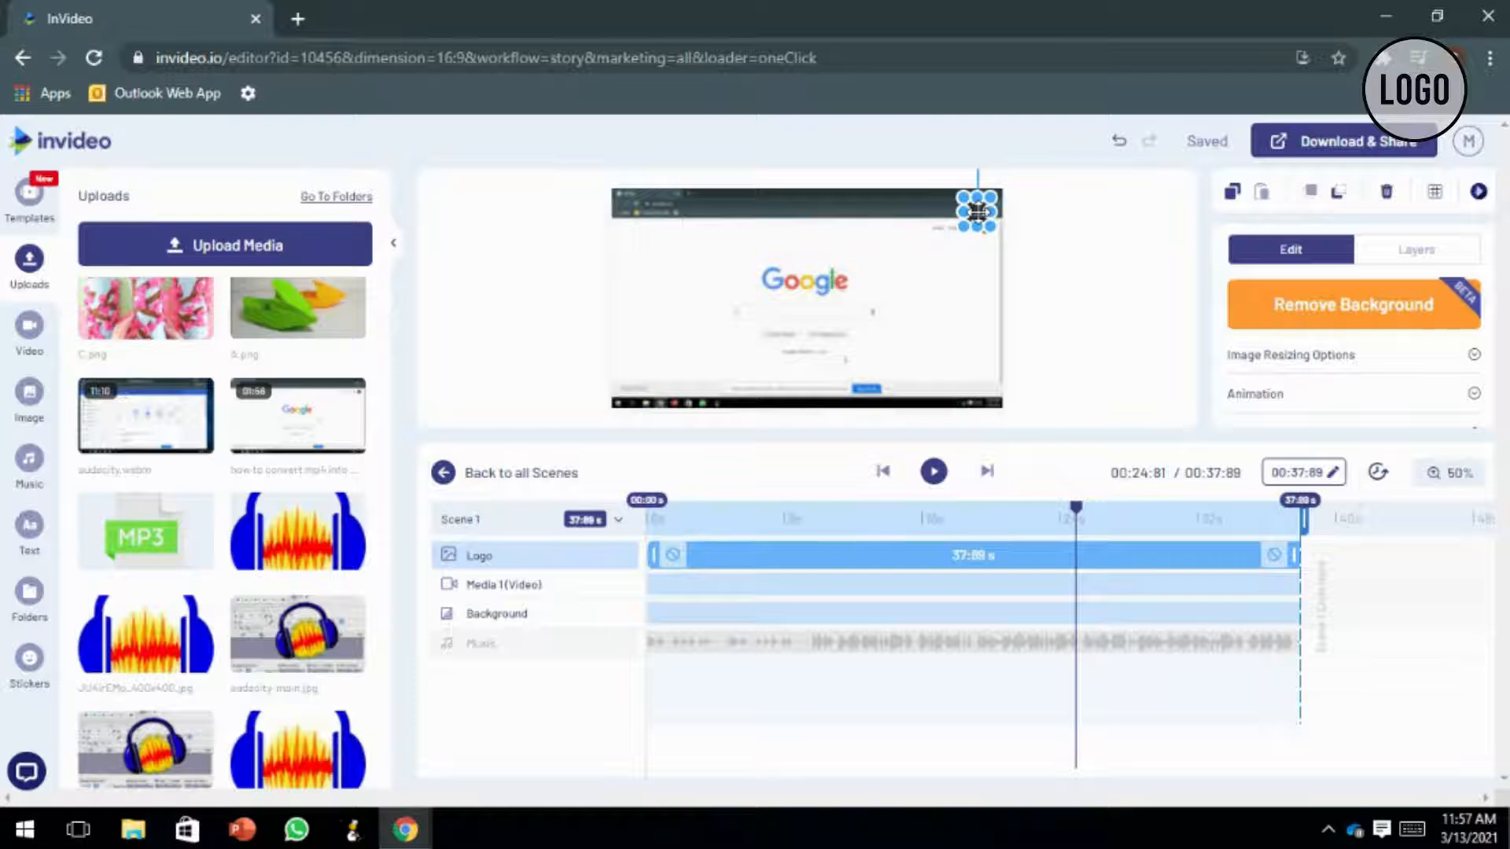
key("Delete")
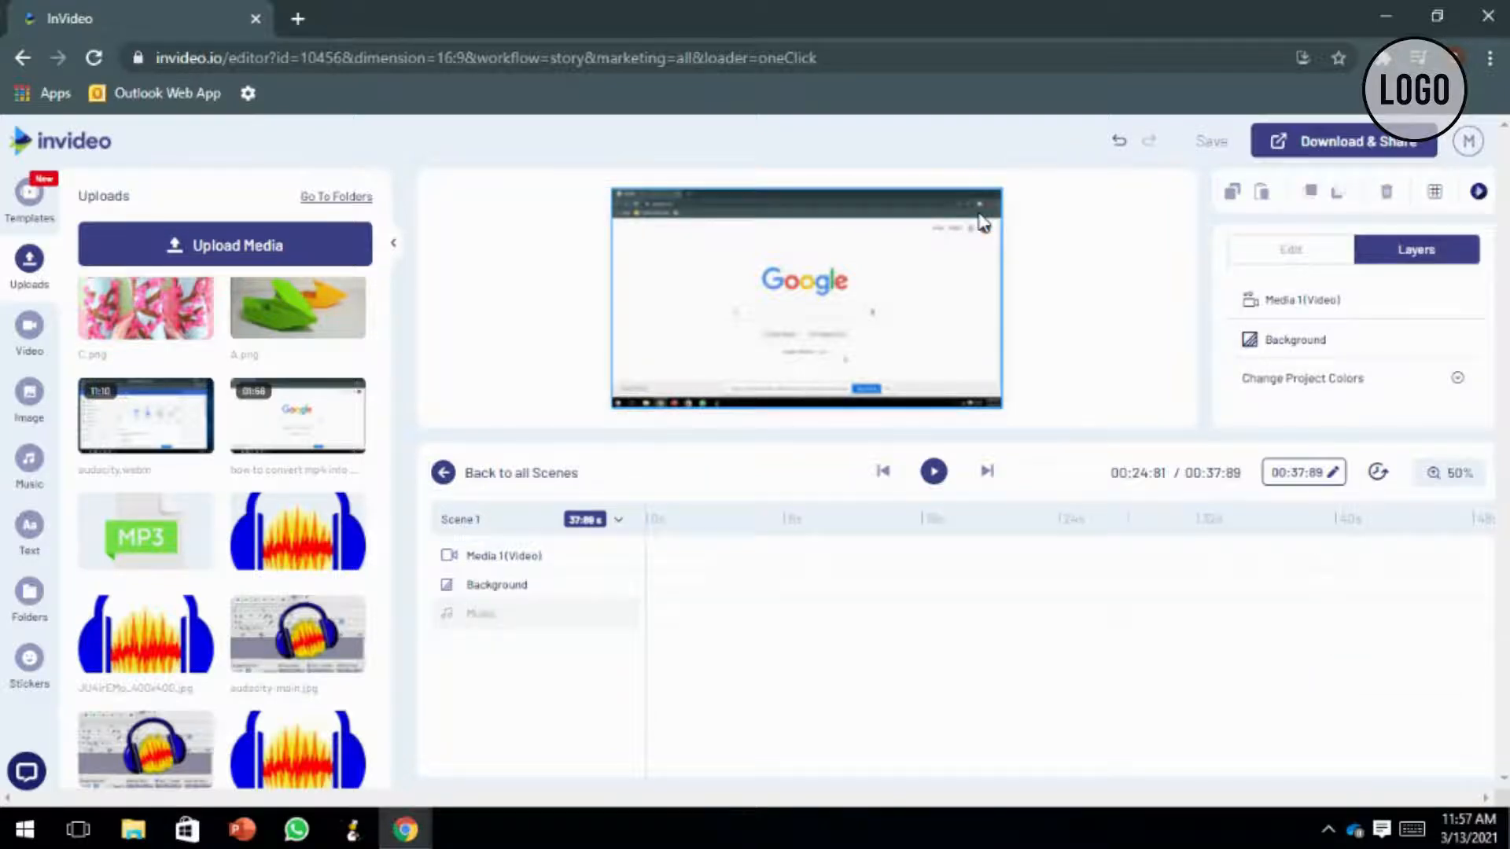
Inspect the Media 1 (Video) and Background layers, and return the playhead to the start of the scene.
left_click(517, 560)
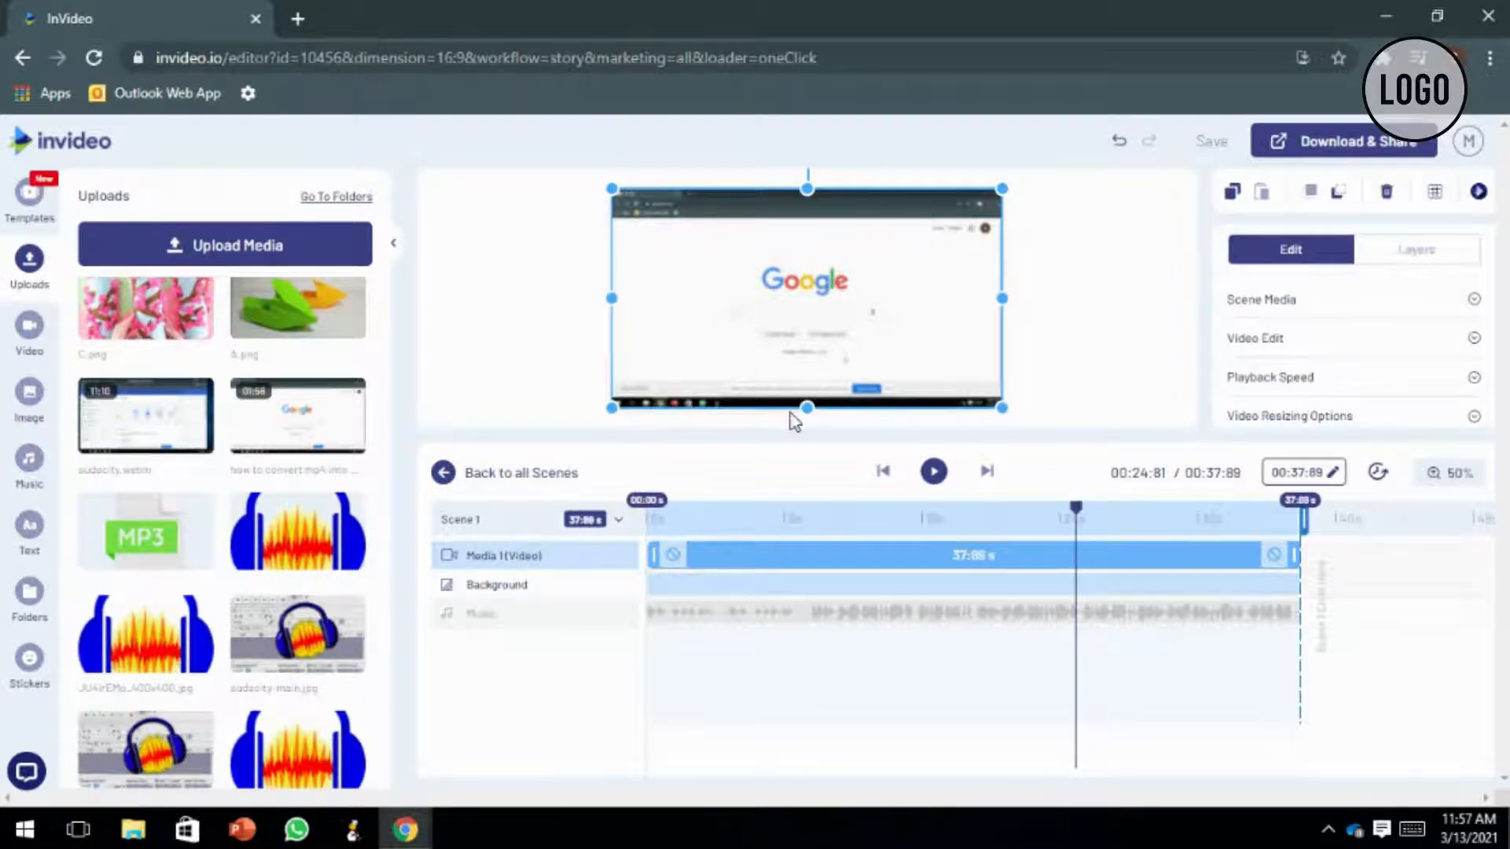
left_click(524, 588)
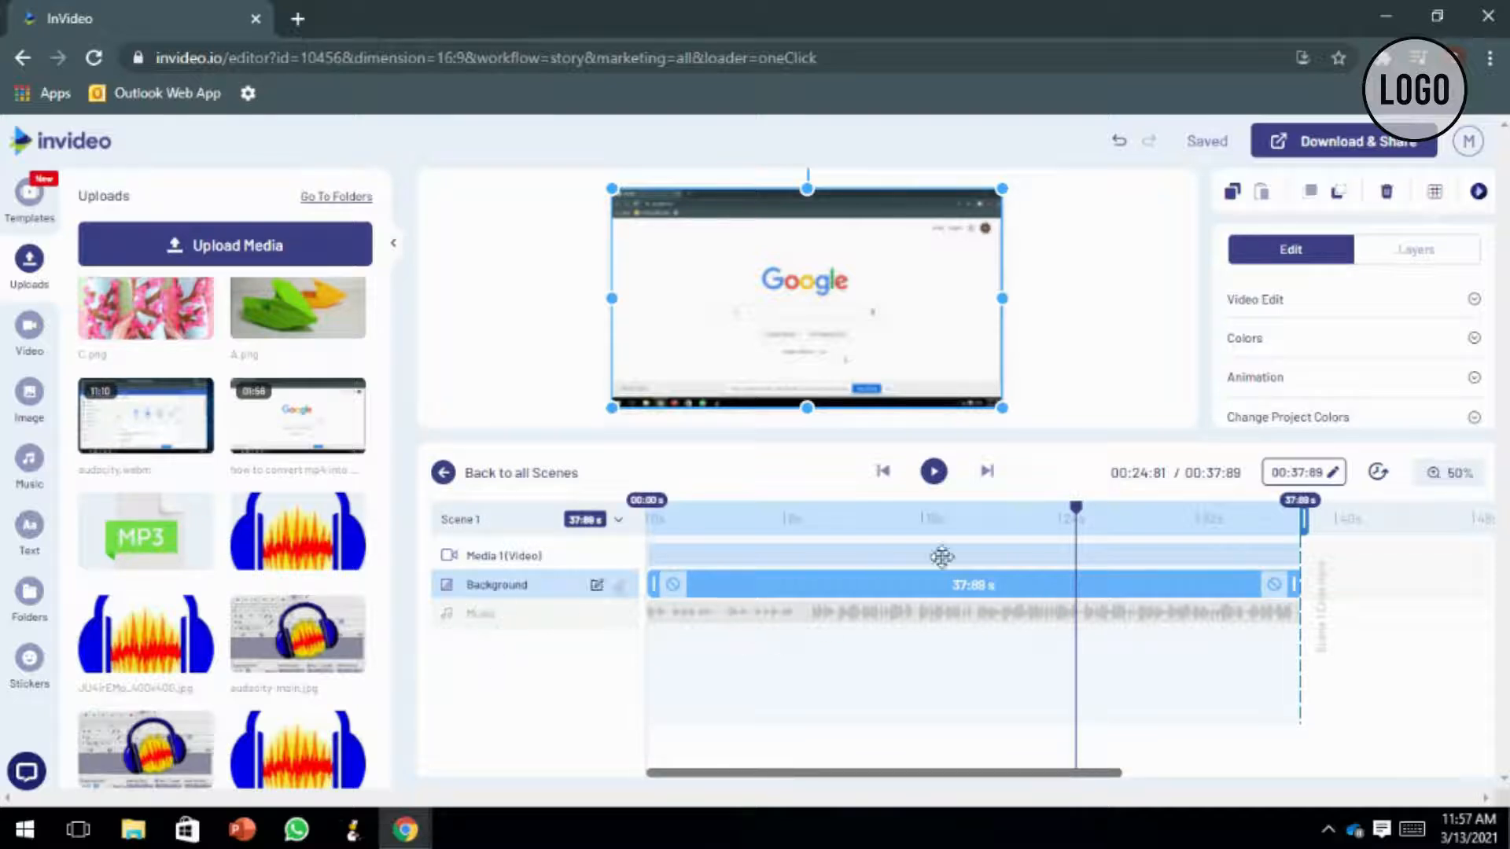
left_click_drag(1075, 519, 635, 527)
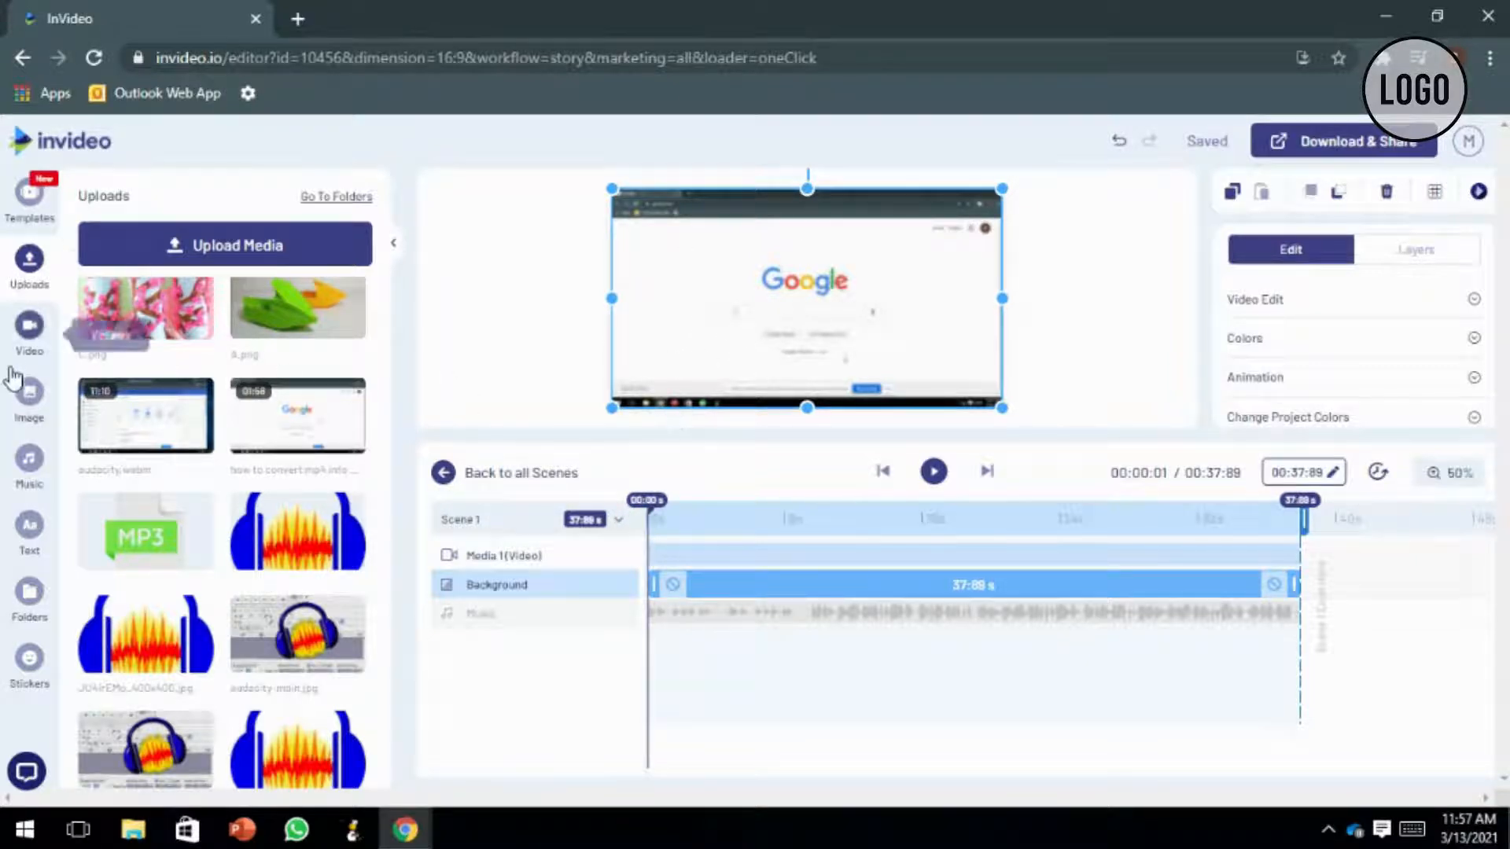
Add the "WORK HARD DREAM BIG" text box from the Classic text designs to the scene.
left_click(28, 521)
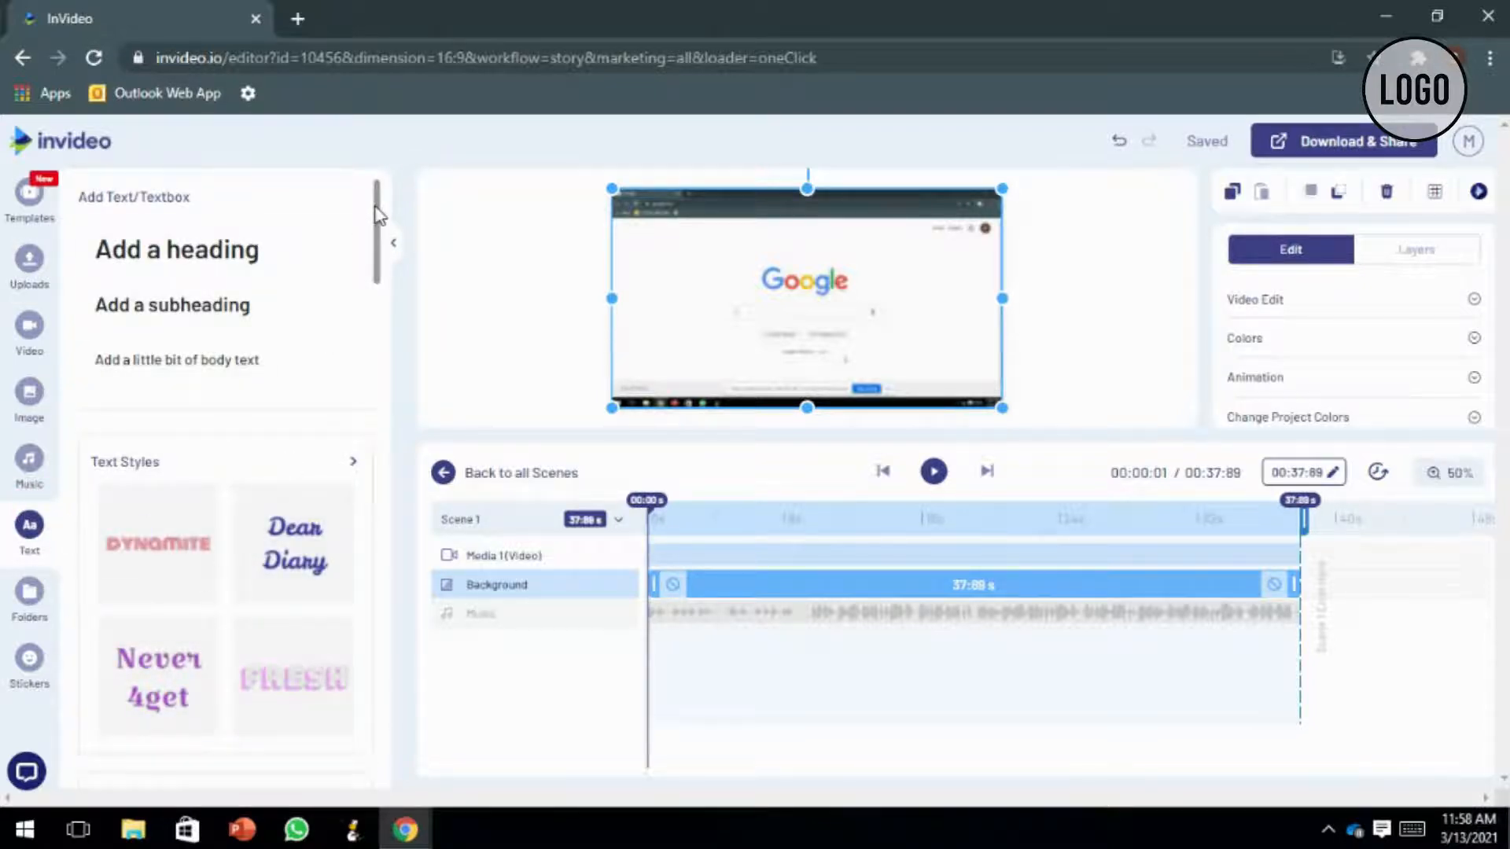
left_click_drag(375, 216, 384, 321)
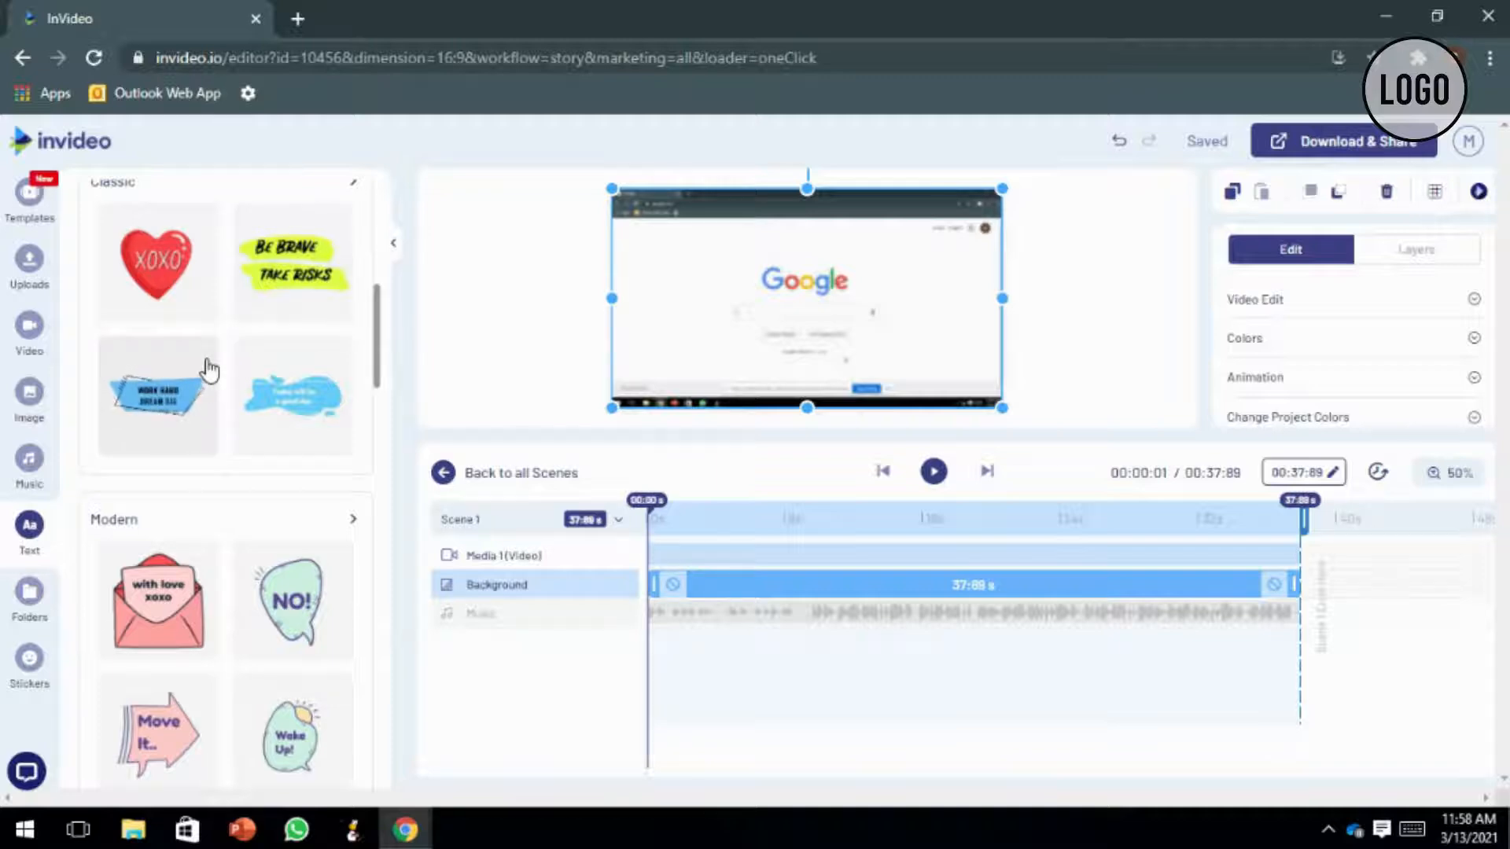
left_click(168, 406)
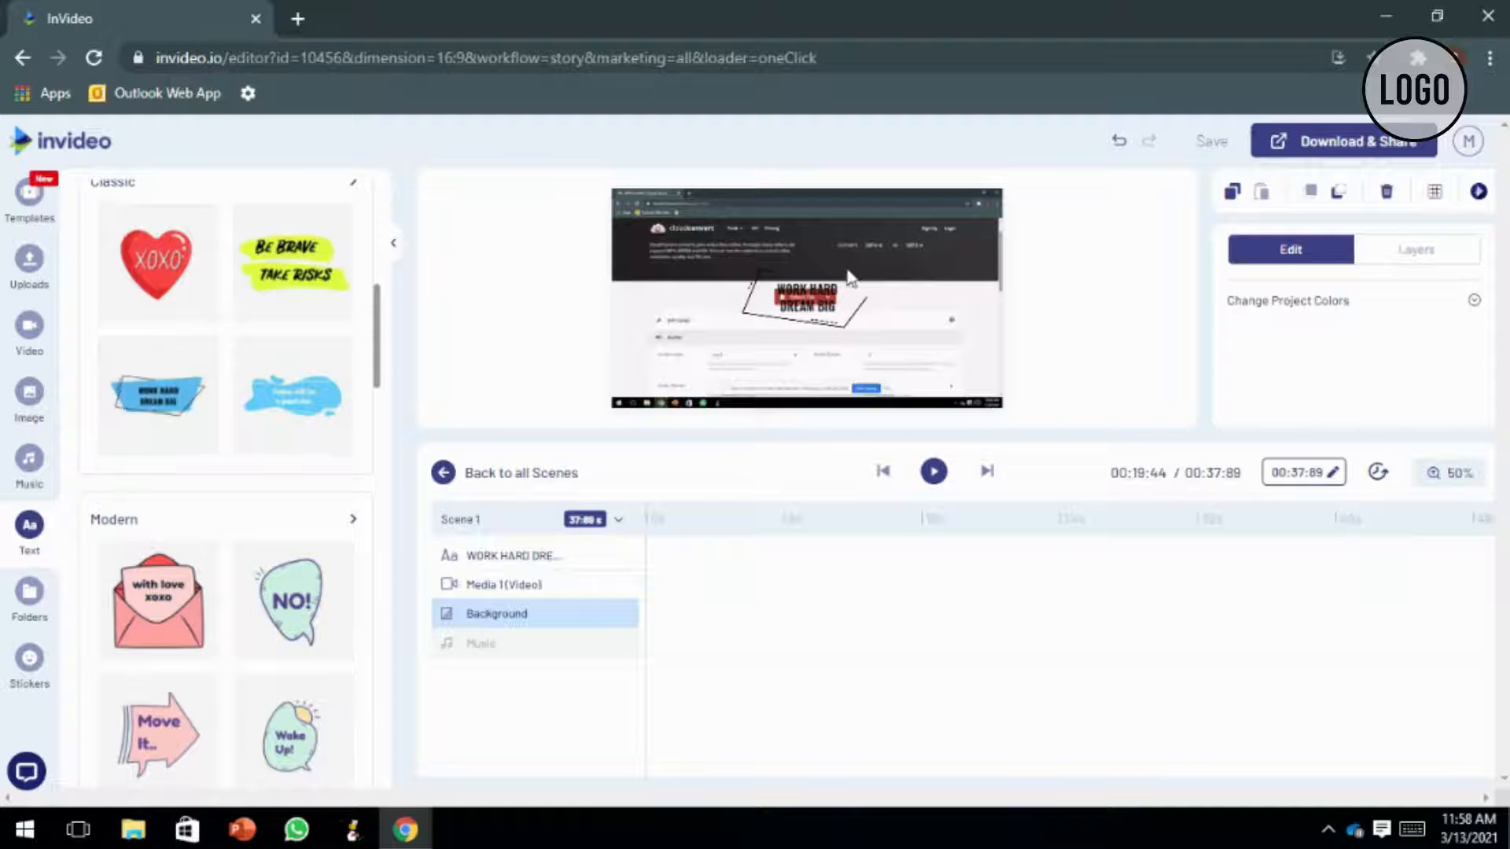
Replace the "WORK HARD DREAM BIG" wording in the text box with "GOTO BROWSER".
left_click(834, 305)
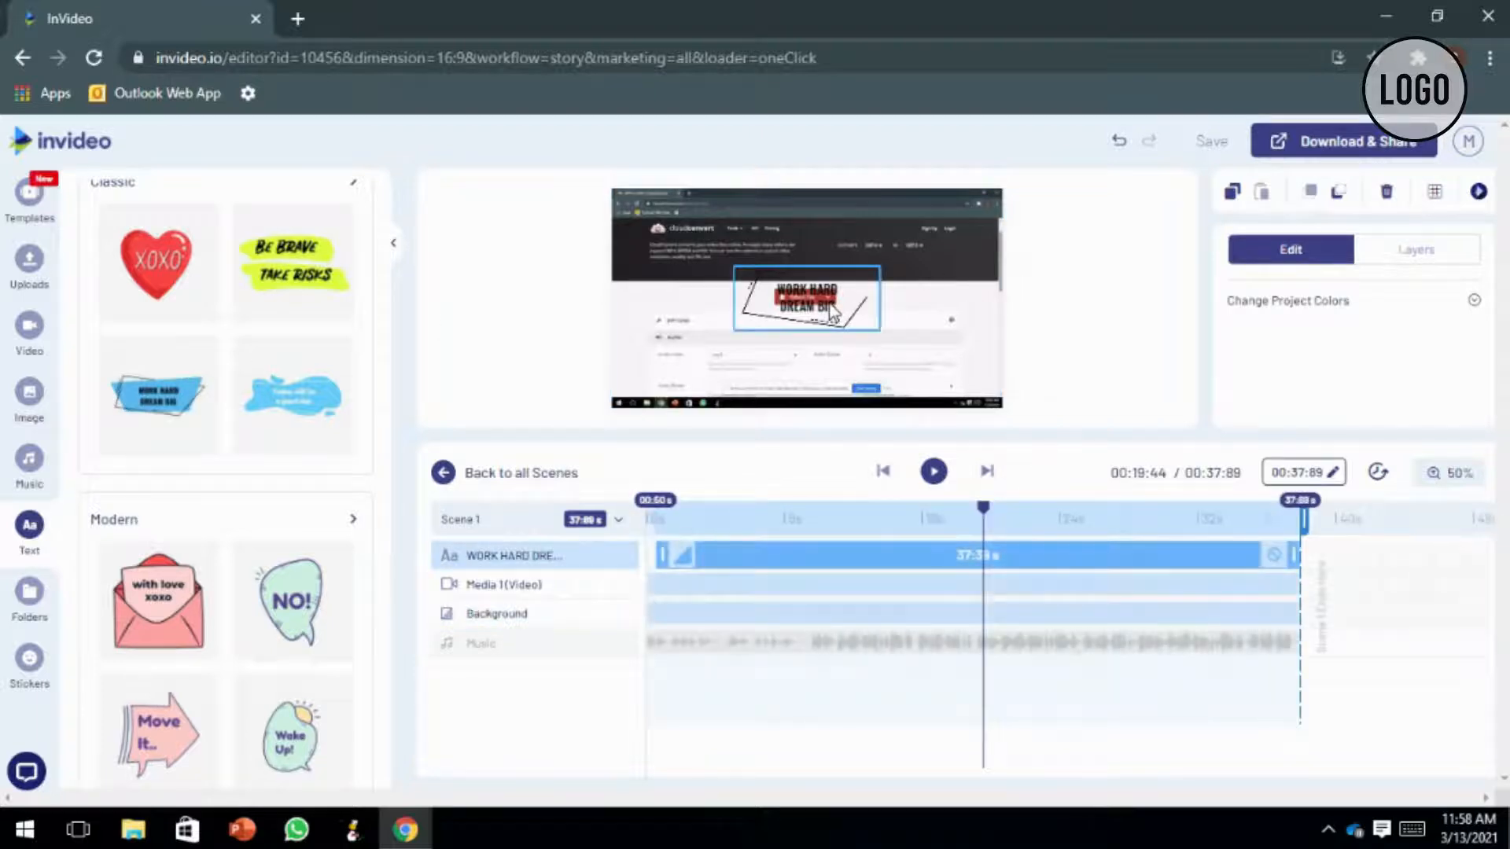
left_click(833, 309)
double_click(829, 302)
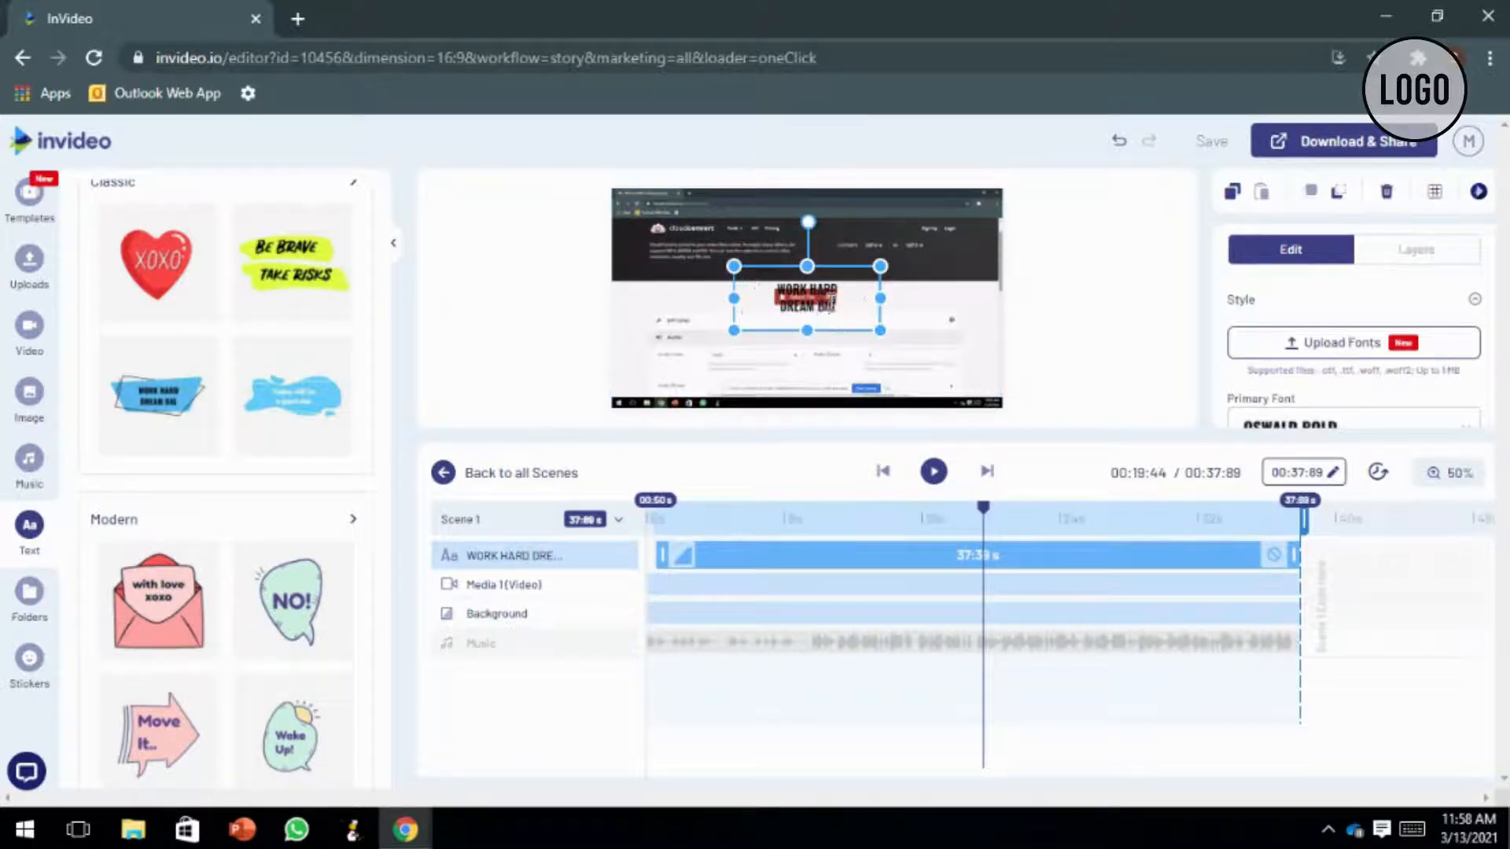
key("BackSpace")
key("BackSpace")
key("BackSpace")
key("BackSpace")
key("BackSpace")
key("BackSpace")
key("BackSpace")
key("BackSpace")
key("BackSpace")
key("BackSpace")
key("BackSpace")
key("BackSpace")
key("BackSpace")
key("BackSpace")
key("BackSpace")
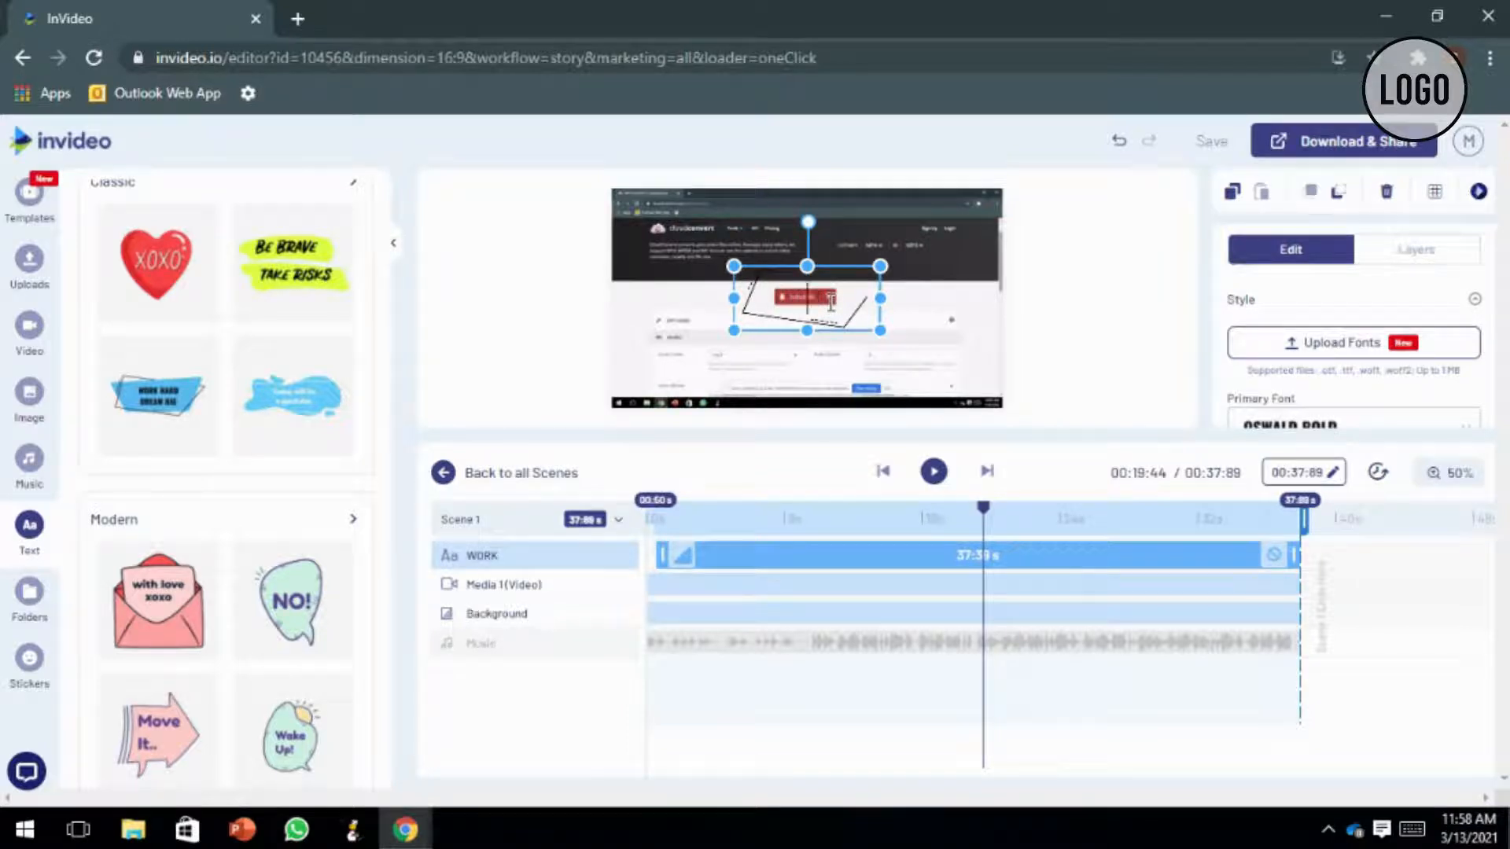
type("GOTO BROWSE")
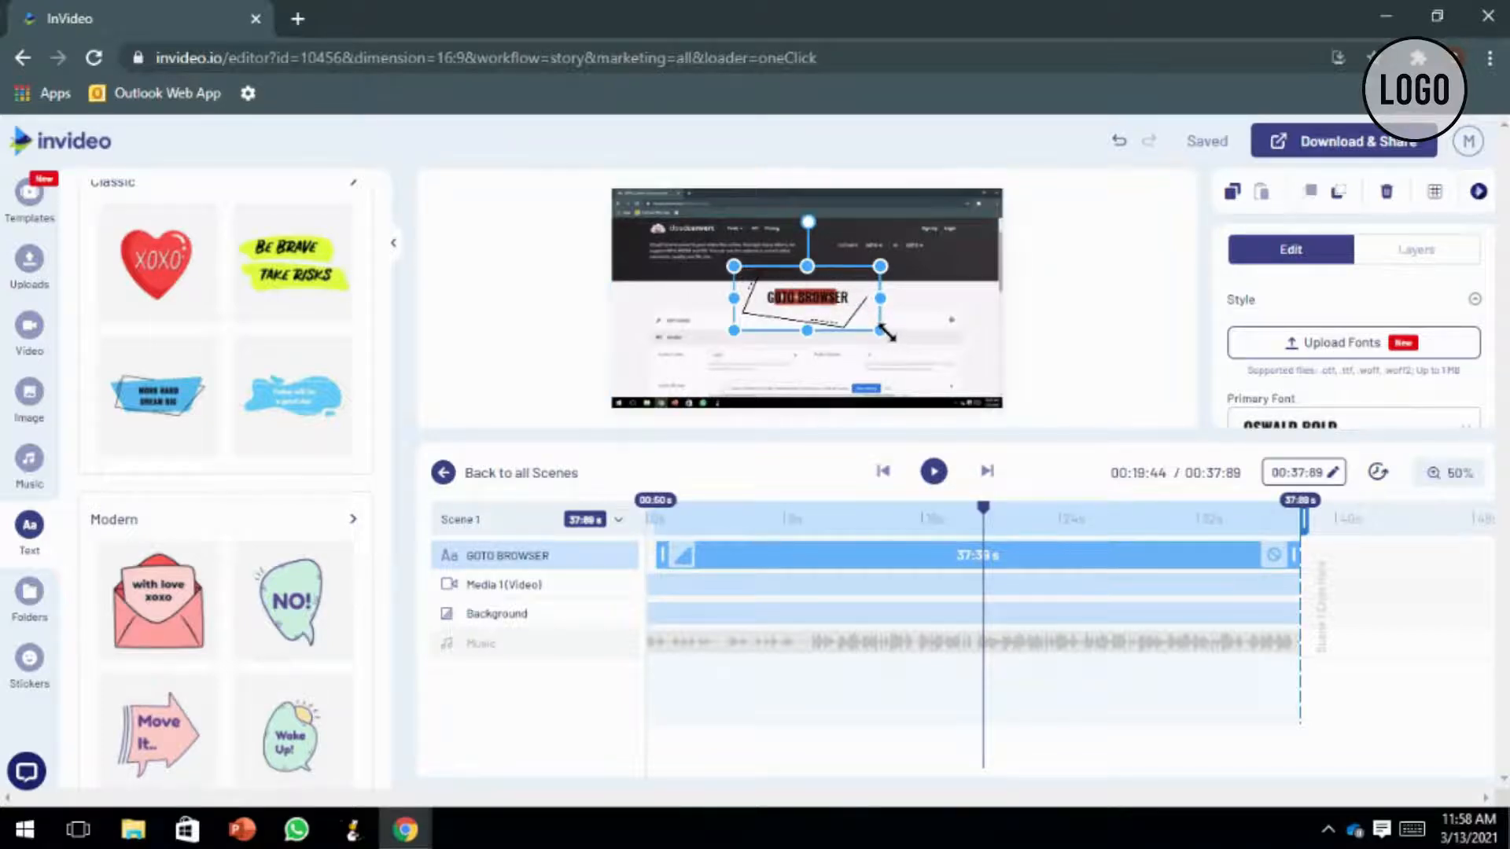
Shrink the "GOTO BROWSER" text box, tilt it counterclockwise and place it at the left edge of the video frame.
left_click_drag(882, 332, 852, 319)
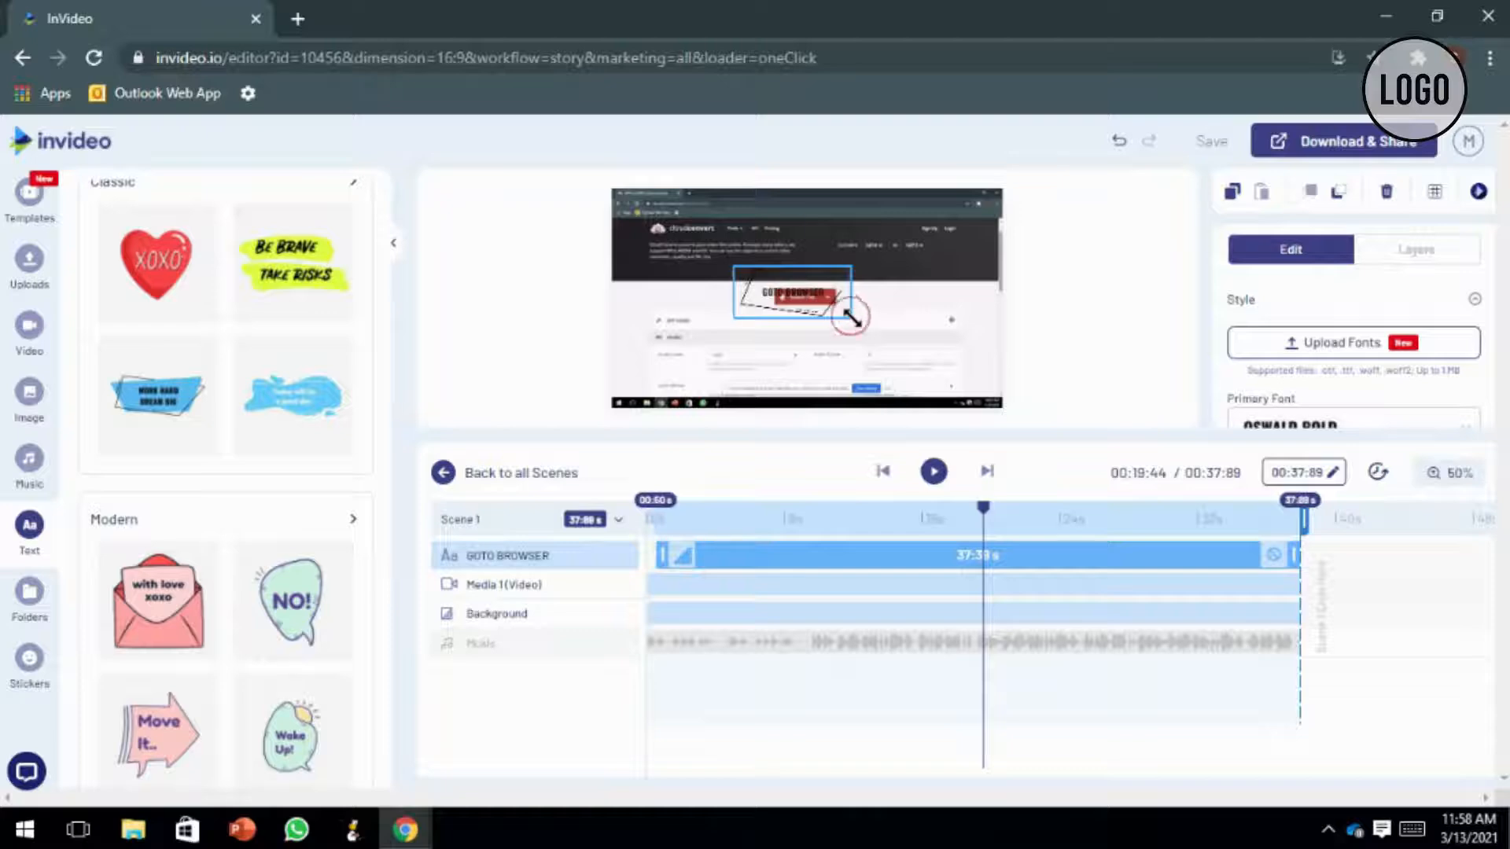
left_click_drag(793, 222, 757, 225)
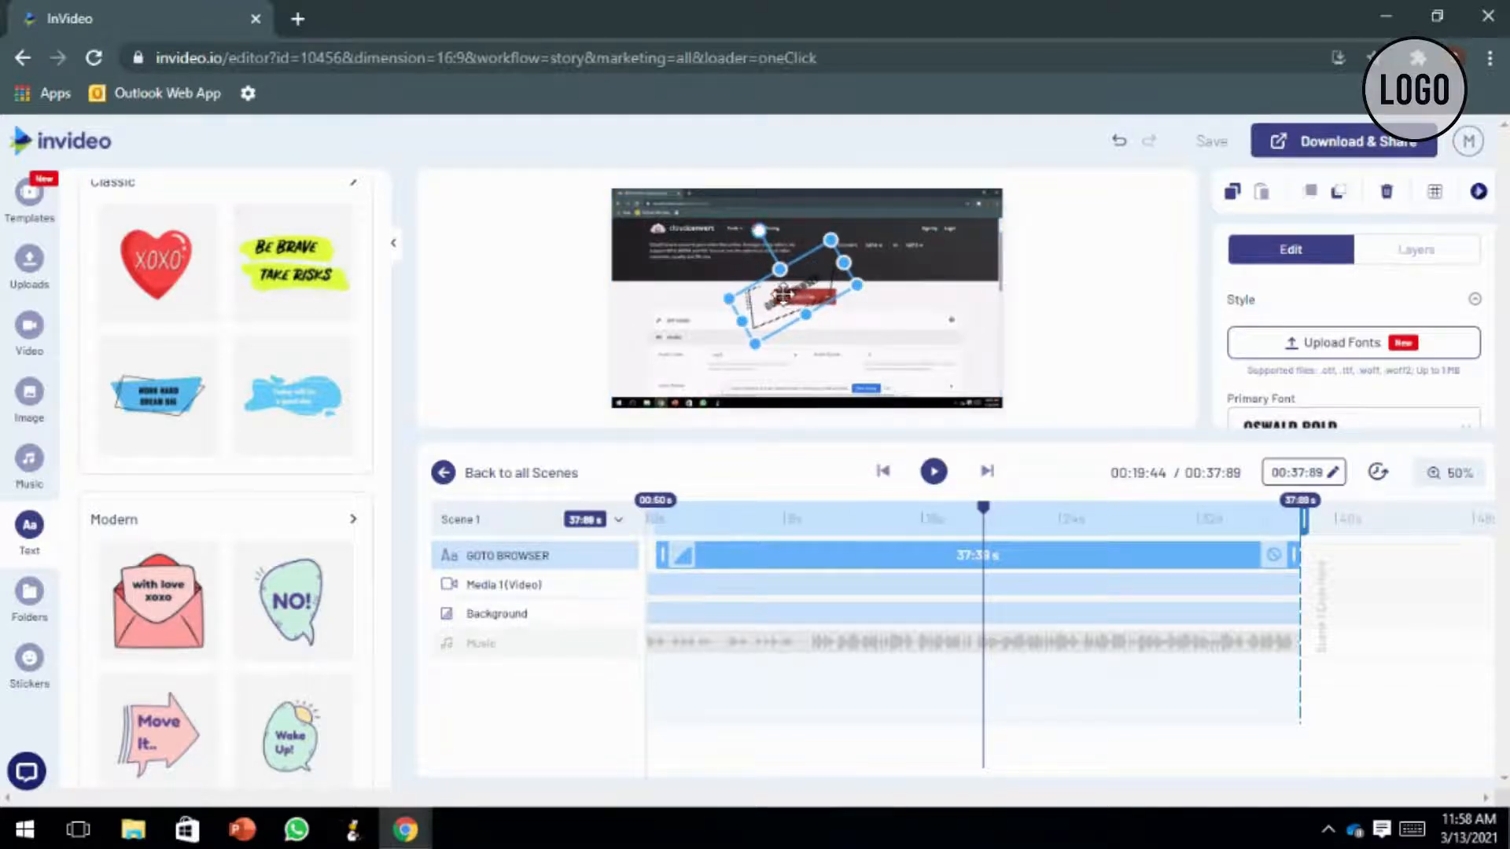
left_click_drag(781, 293, 699, 316)
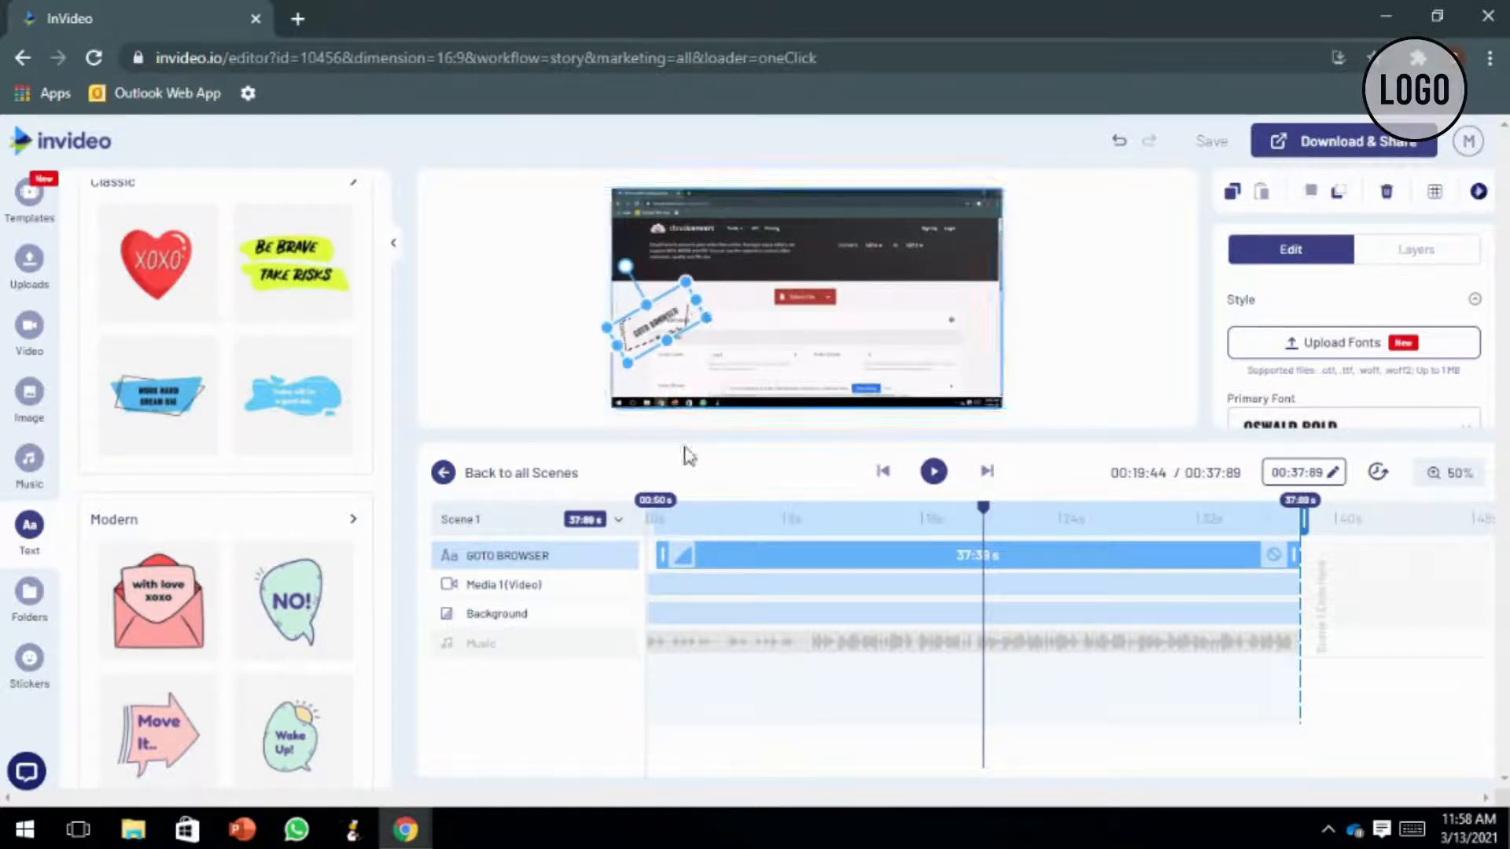
Preview the "GOTO BROWSER" label in playback, first mid-scene and again from the start of the scene.
left_click(934, 474)
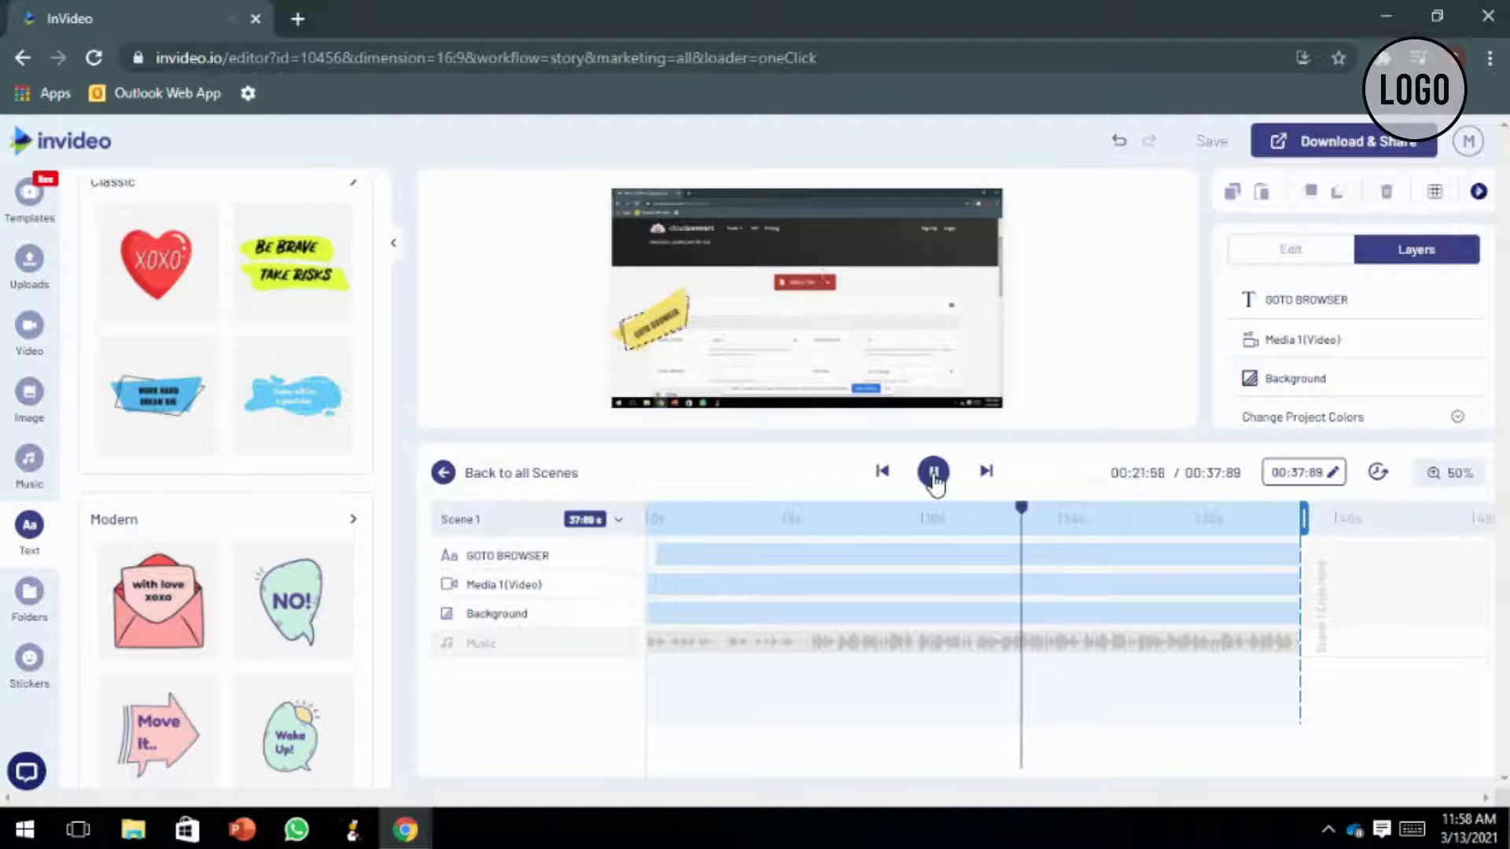
key("space")
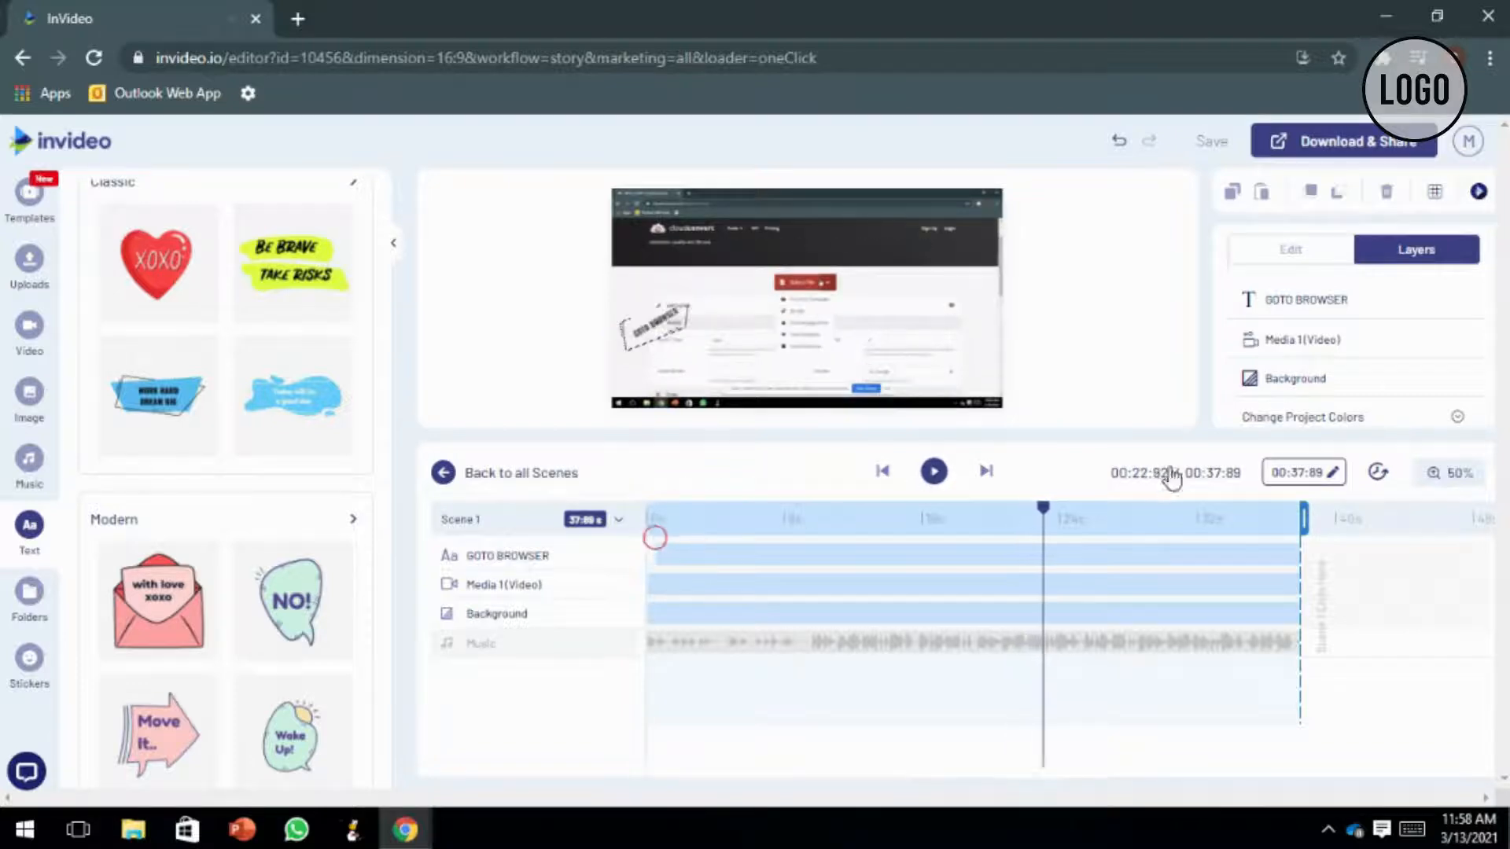
left_click_drag(1041, 519, 646, 521)
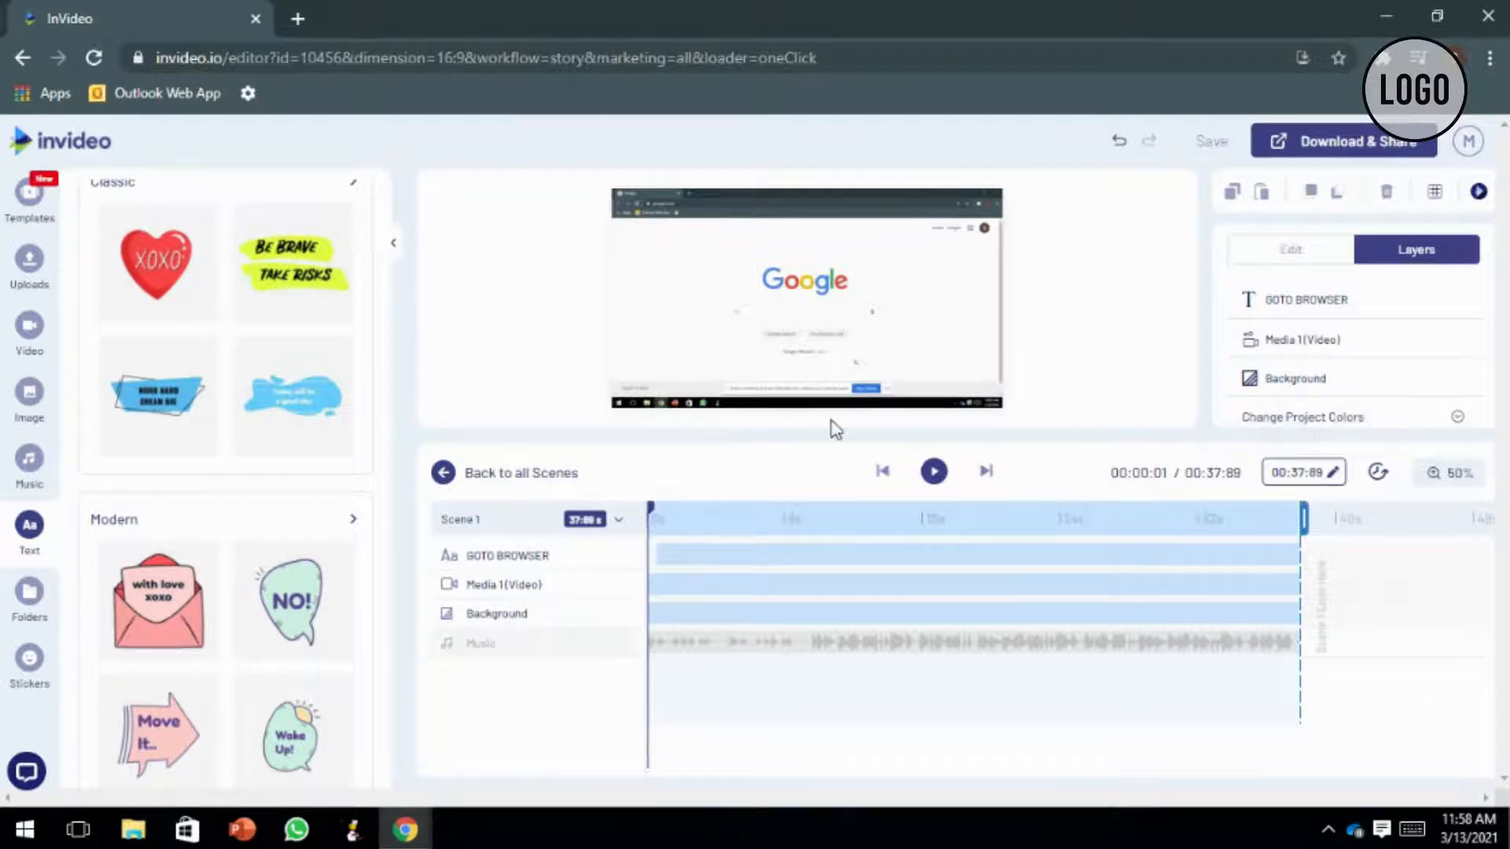
left_click(933, 473)
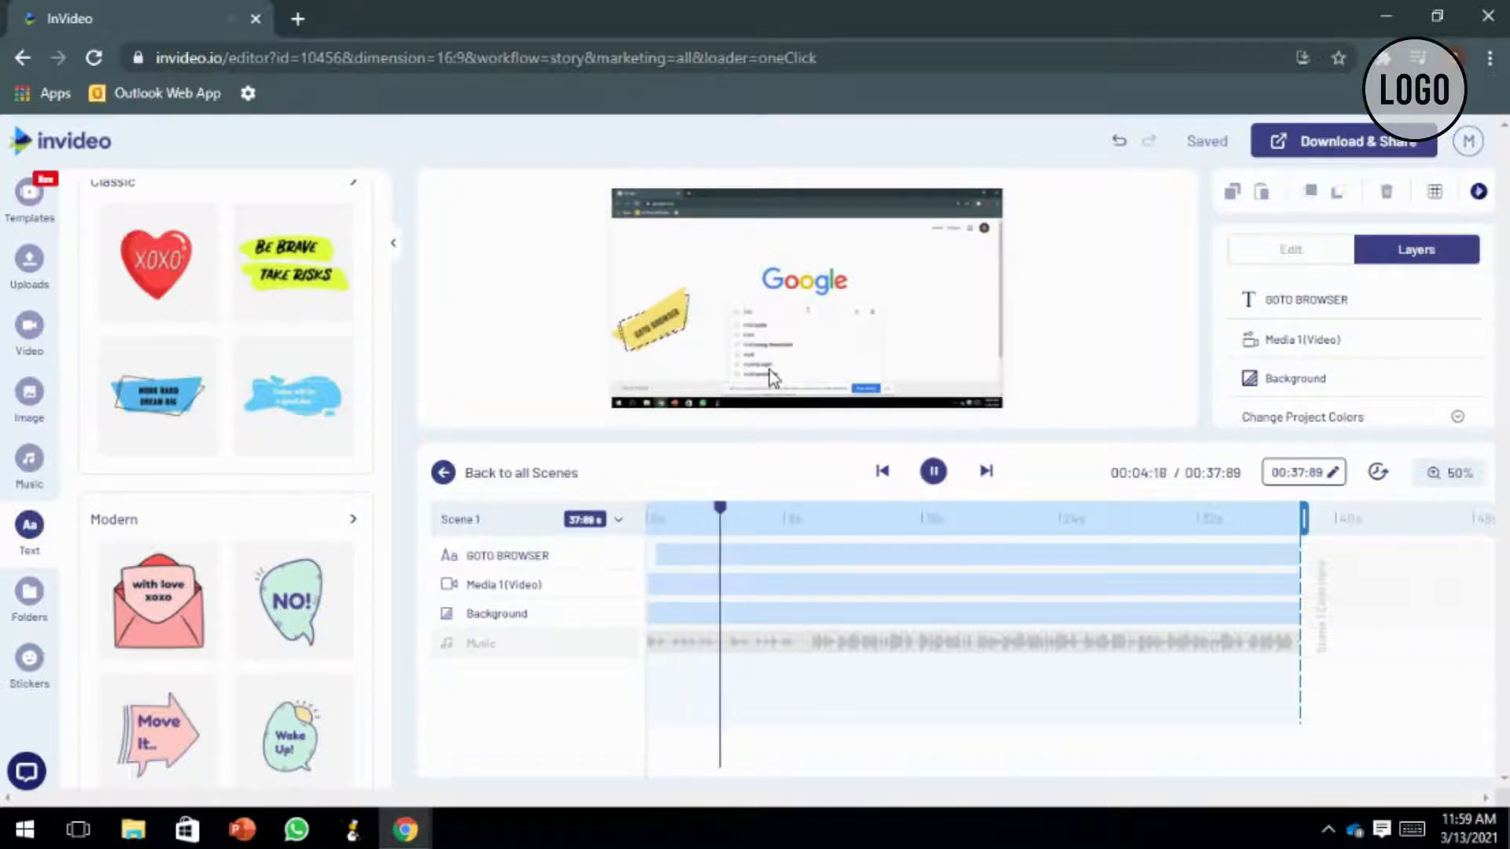
left_click(933, 475)
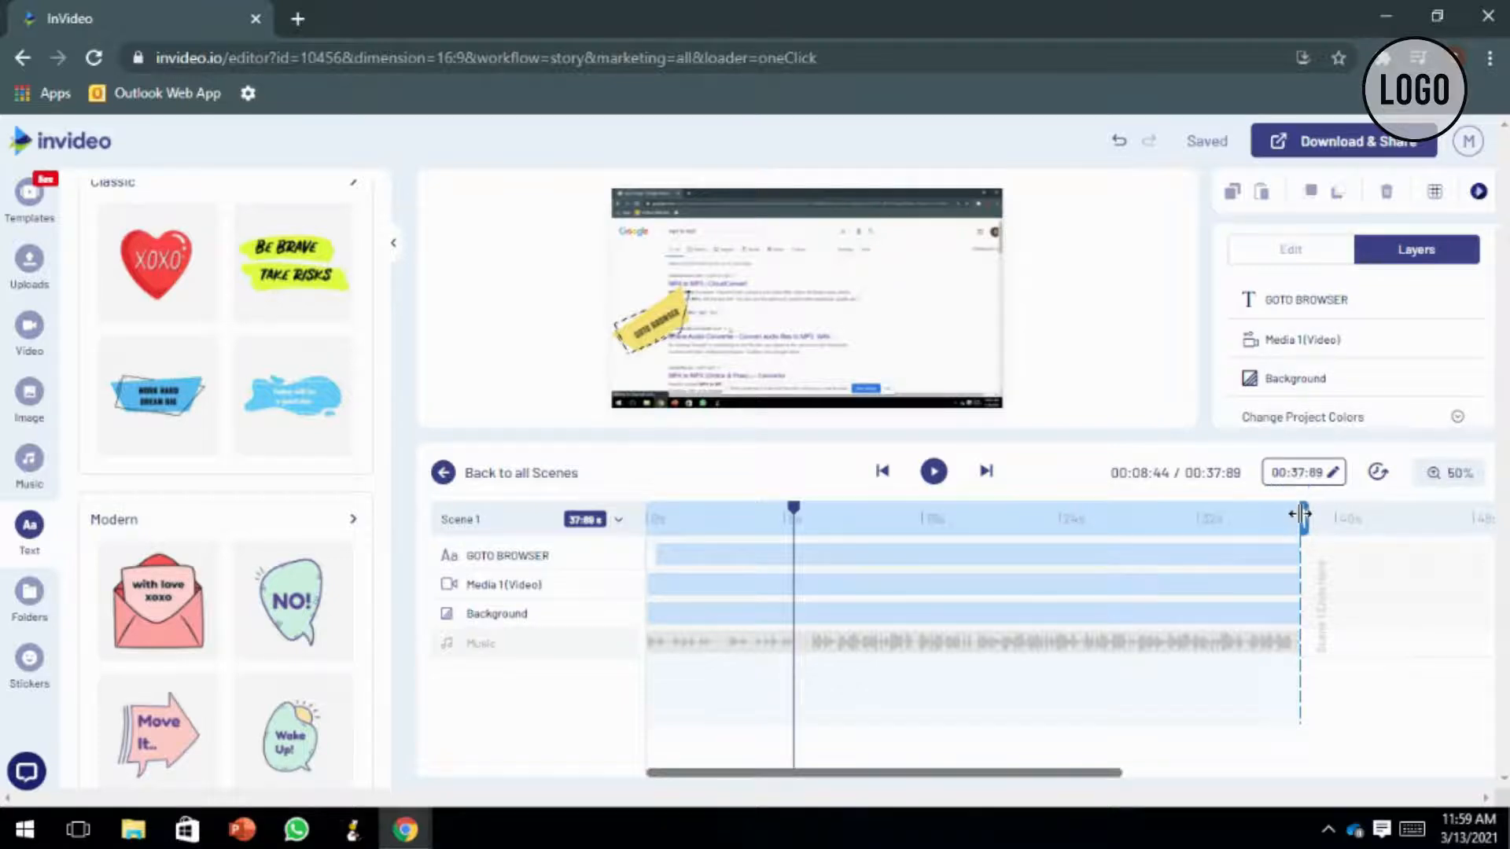
Shorten Scene 1 to 00:05:65, and undo a further cut to 00:00:50.
left_click_drag(1303, 523, 743, 522)
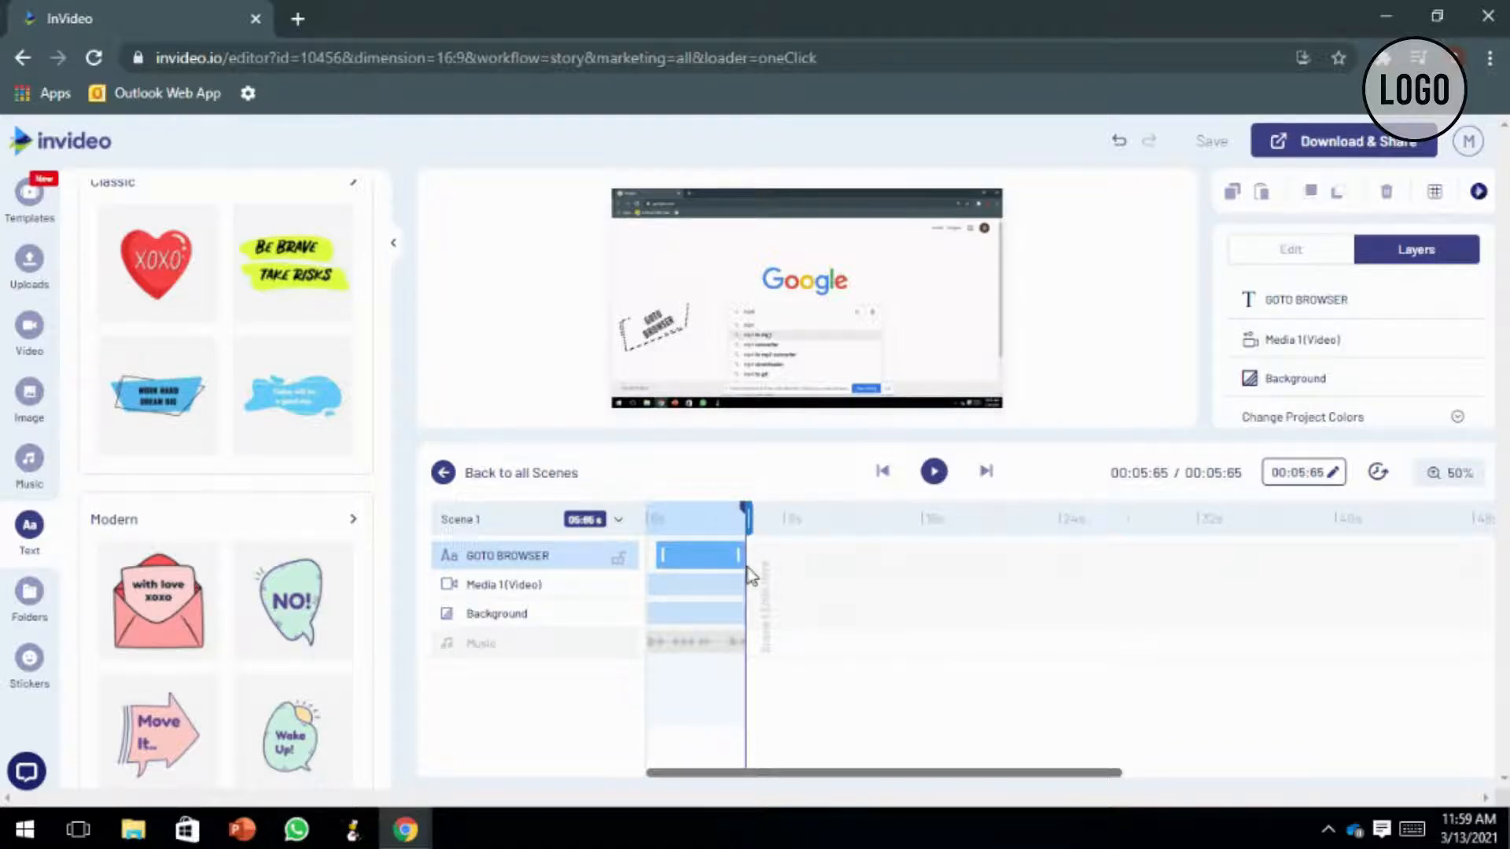
left_click_drag(745, 531, 677, 548)
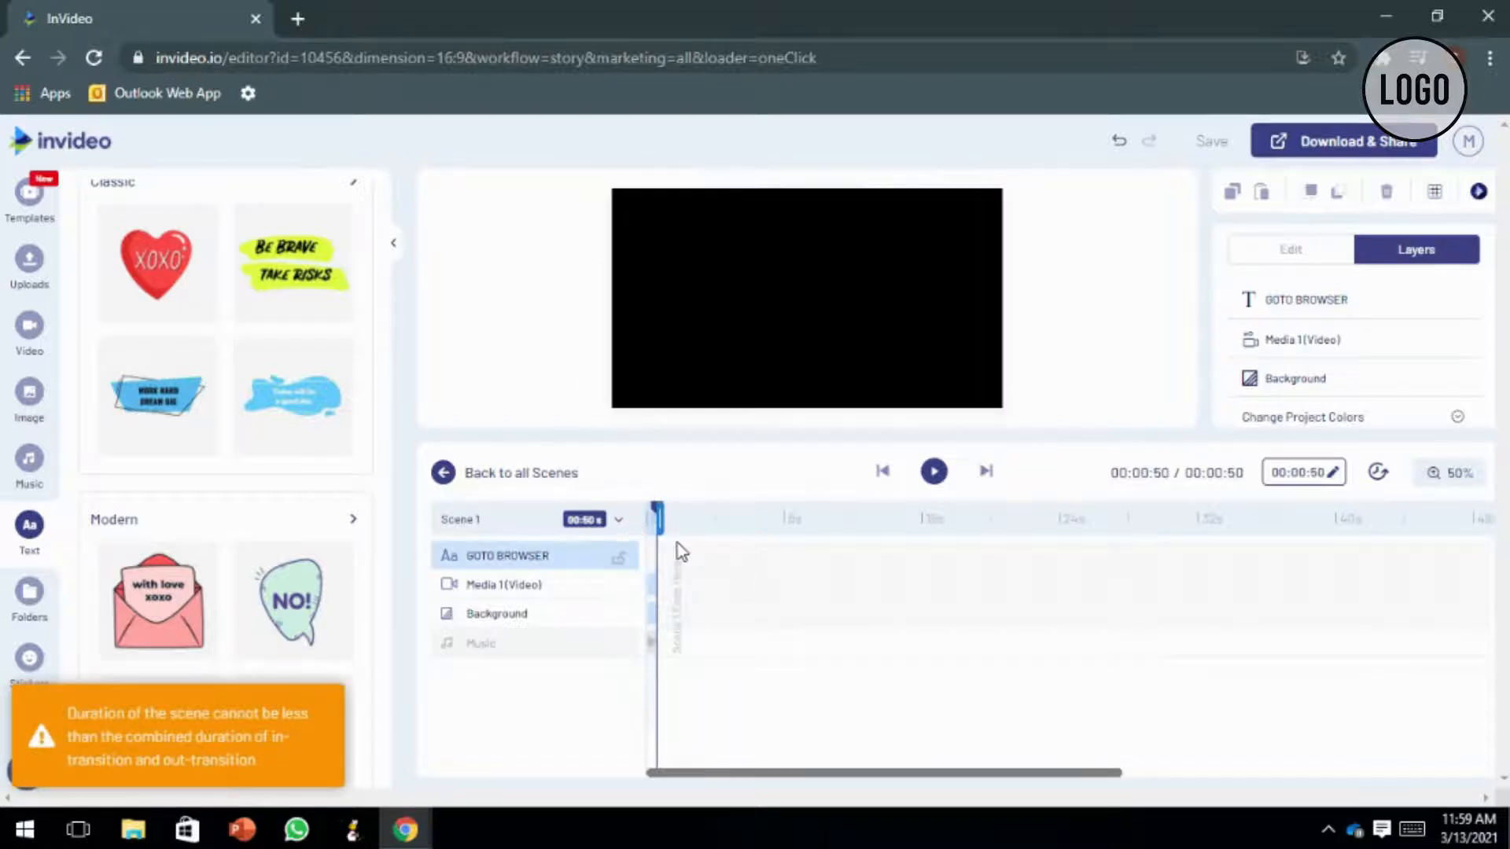
left_click(1112, 143)
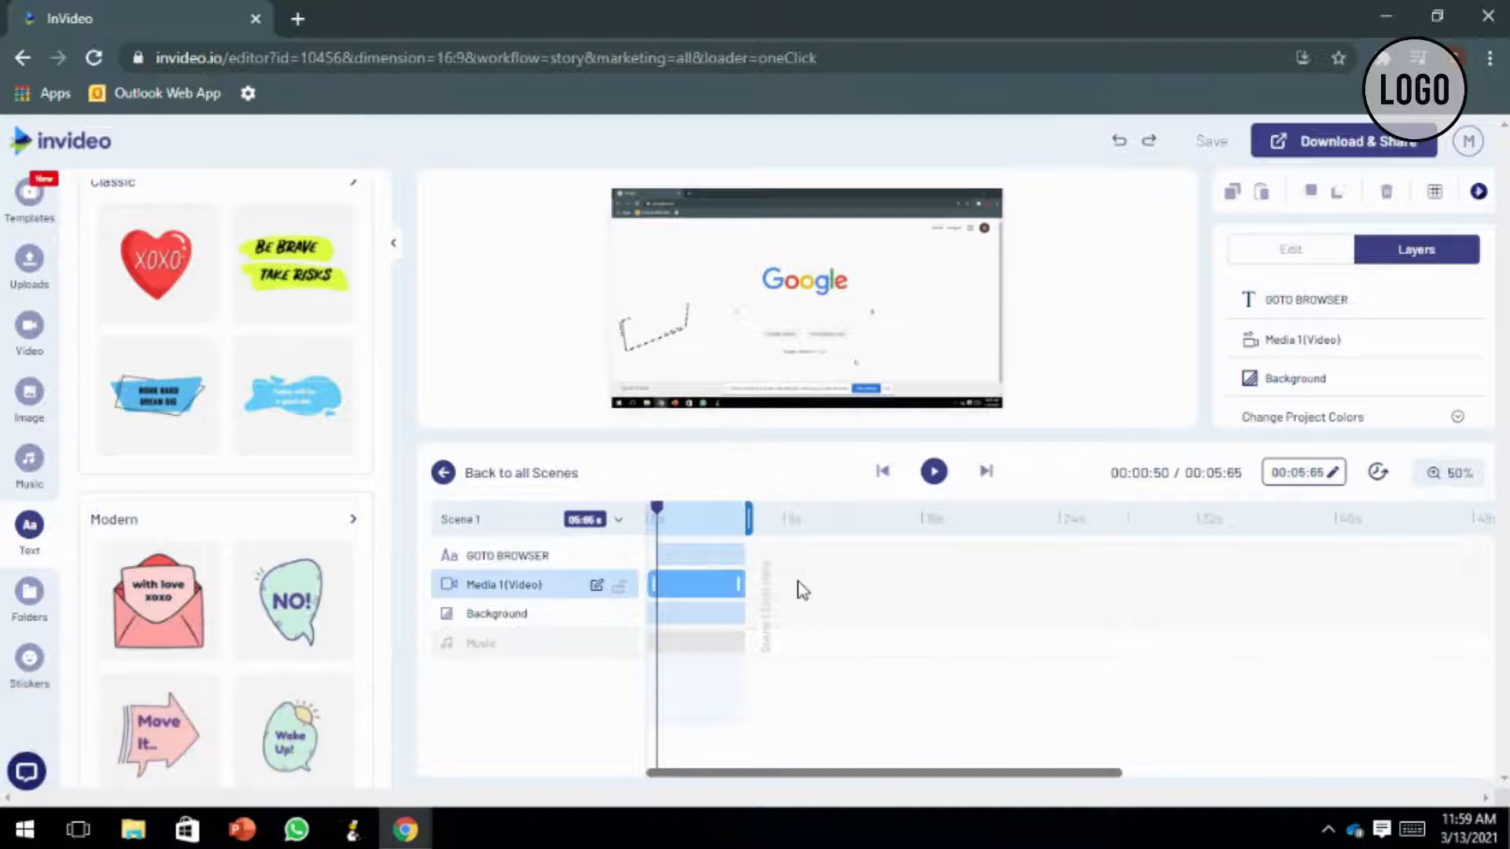
Try to extend the end of Scene 1, and play the scene through to its end.
left_click_drag(748, 512, 794, 482)
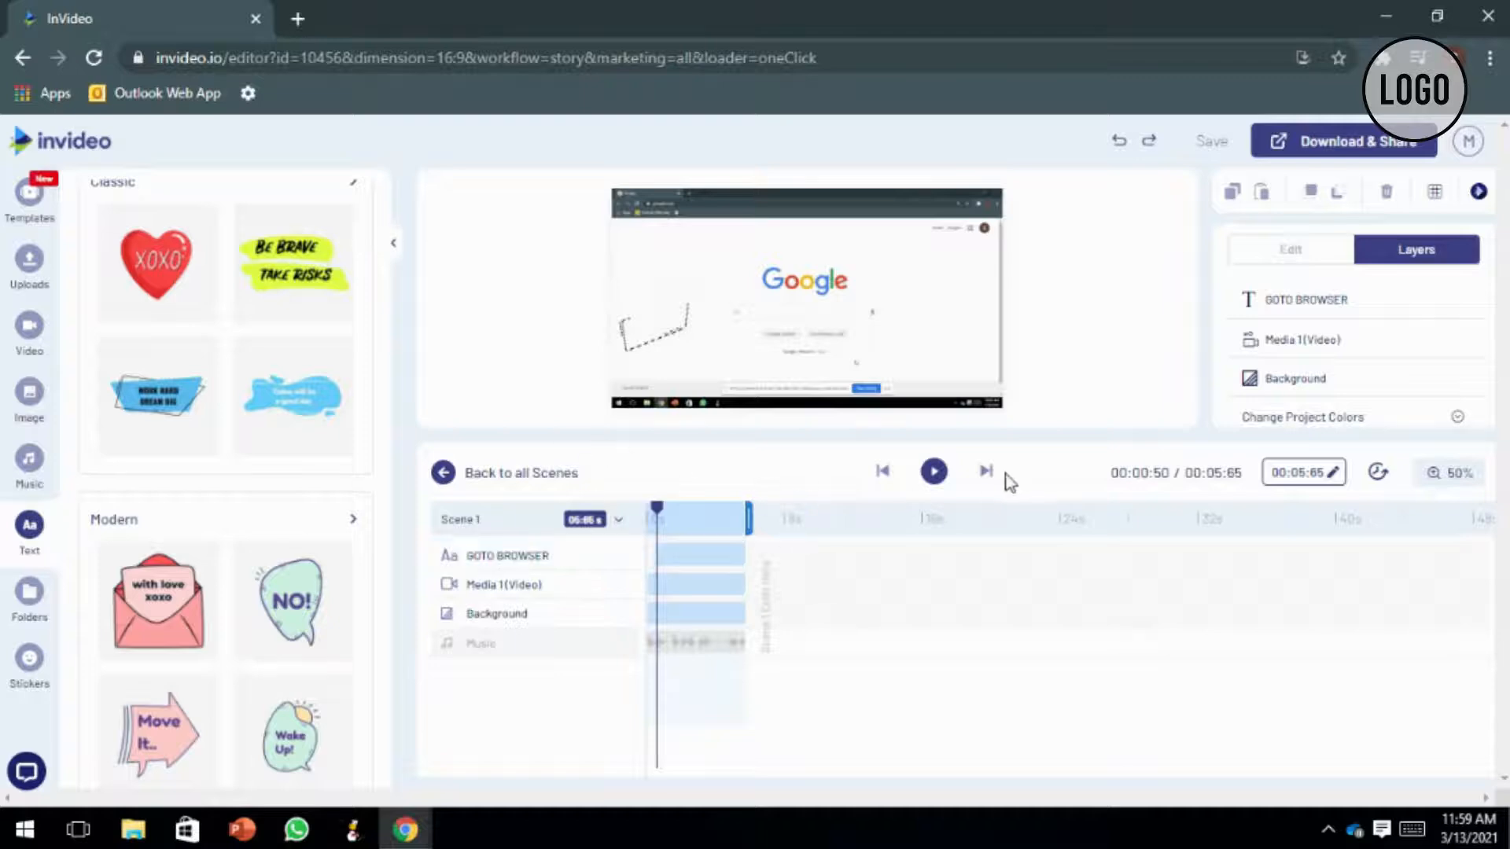
left_click(933, 470)
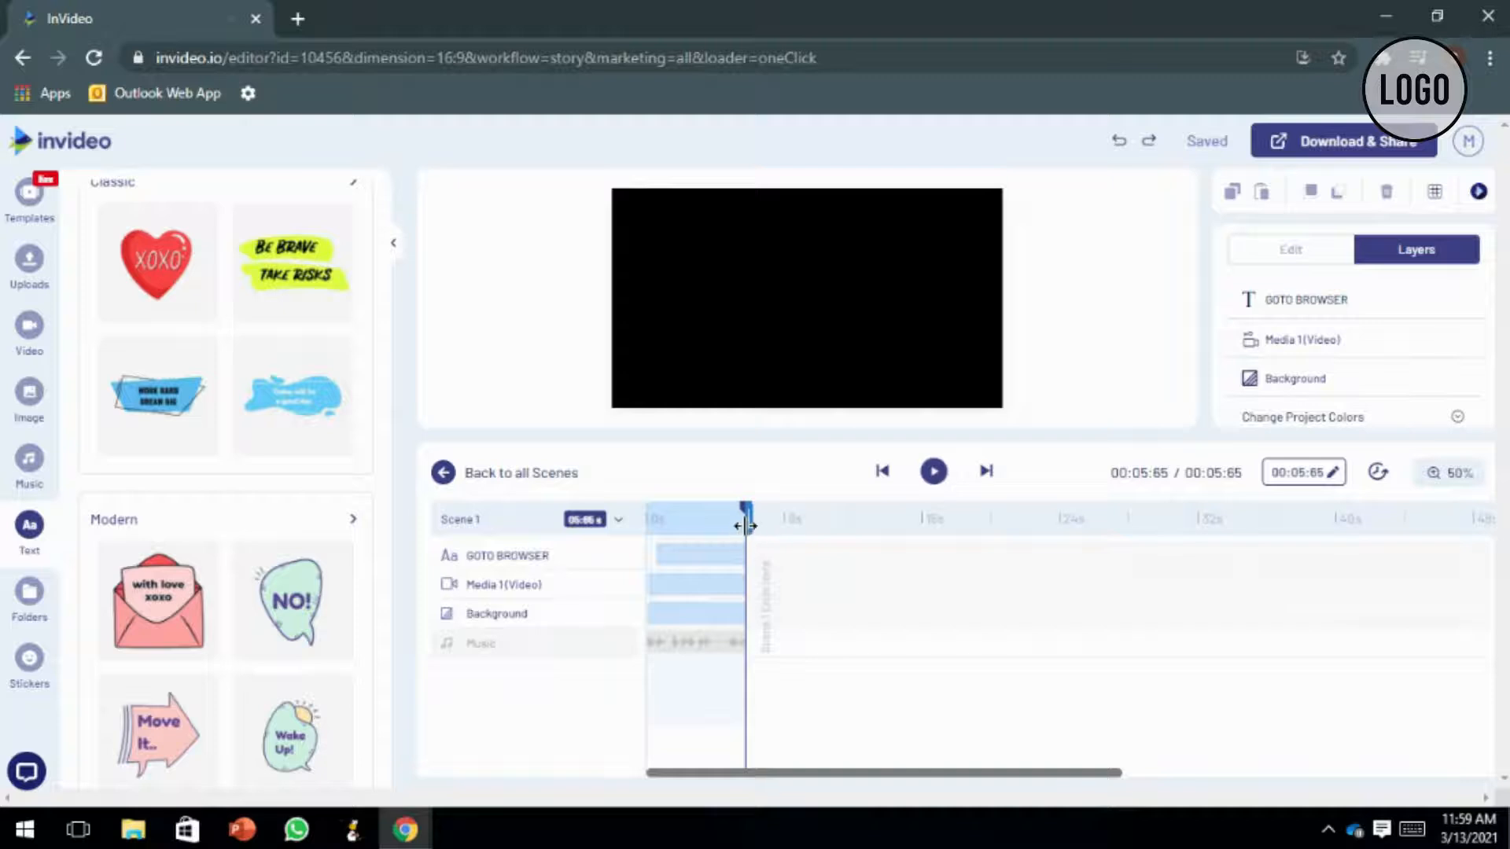
Extend Scene 1 to 00:27:40 and trim the "GOTO BROWSER" layer's end back to about 2.9 s.
left_click_drag(744, 525, 1118, 526)
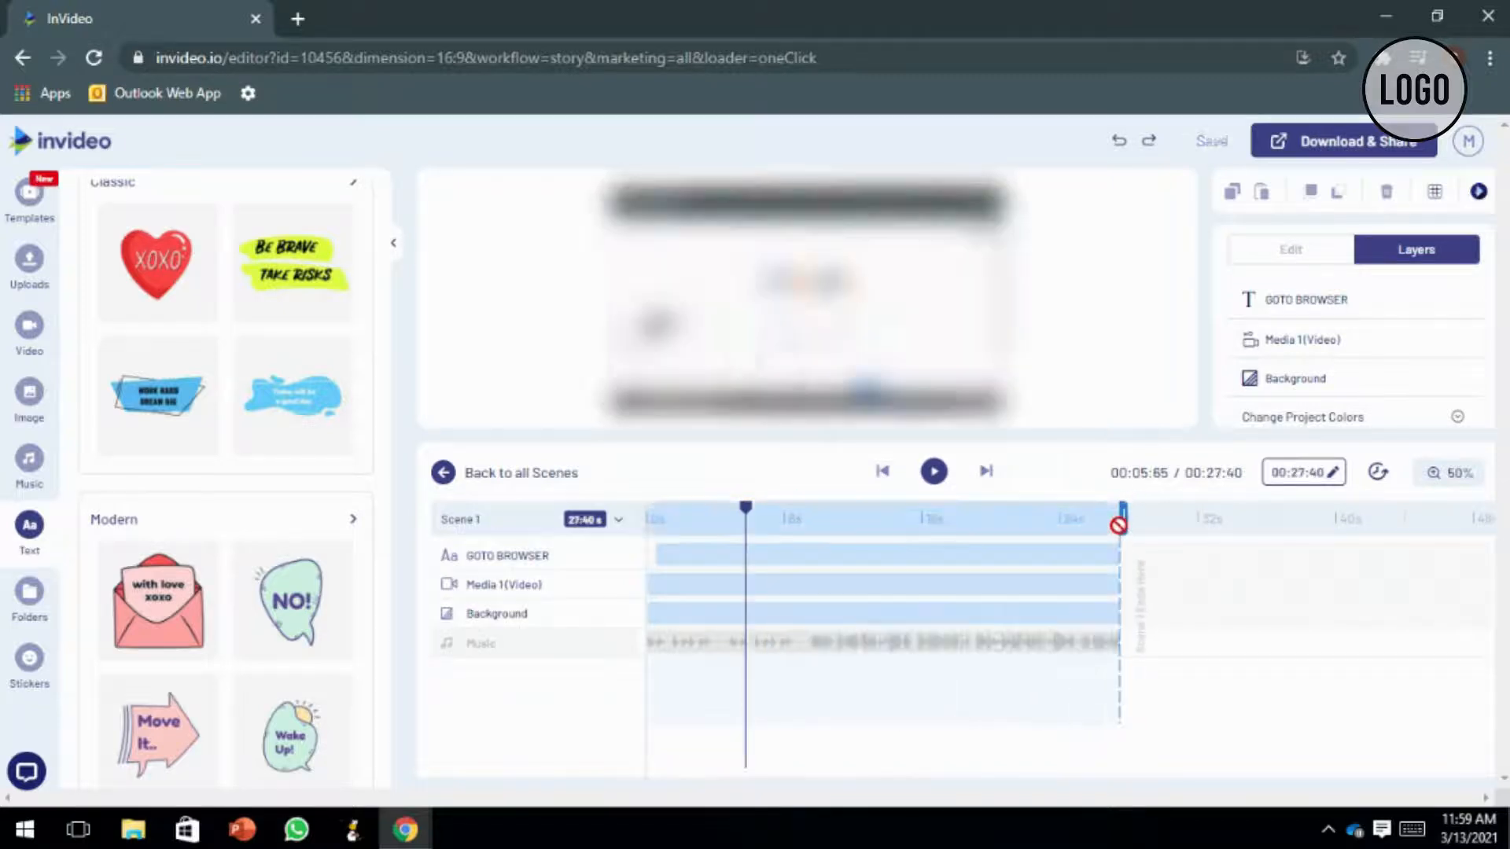
left_click(859, 562)
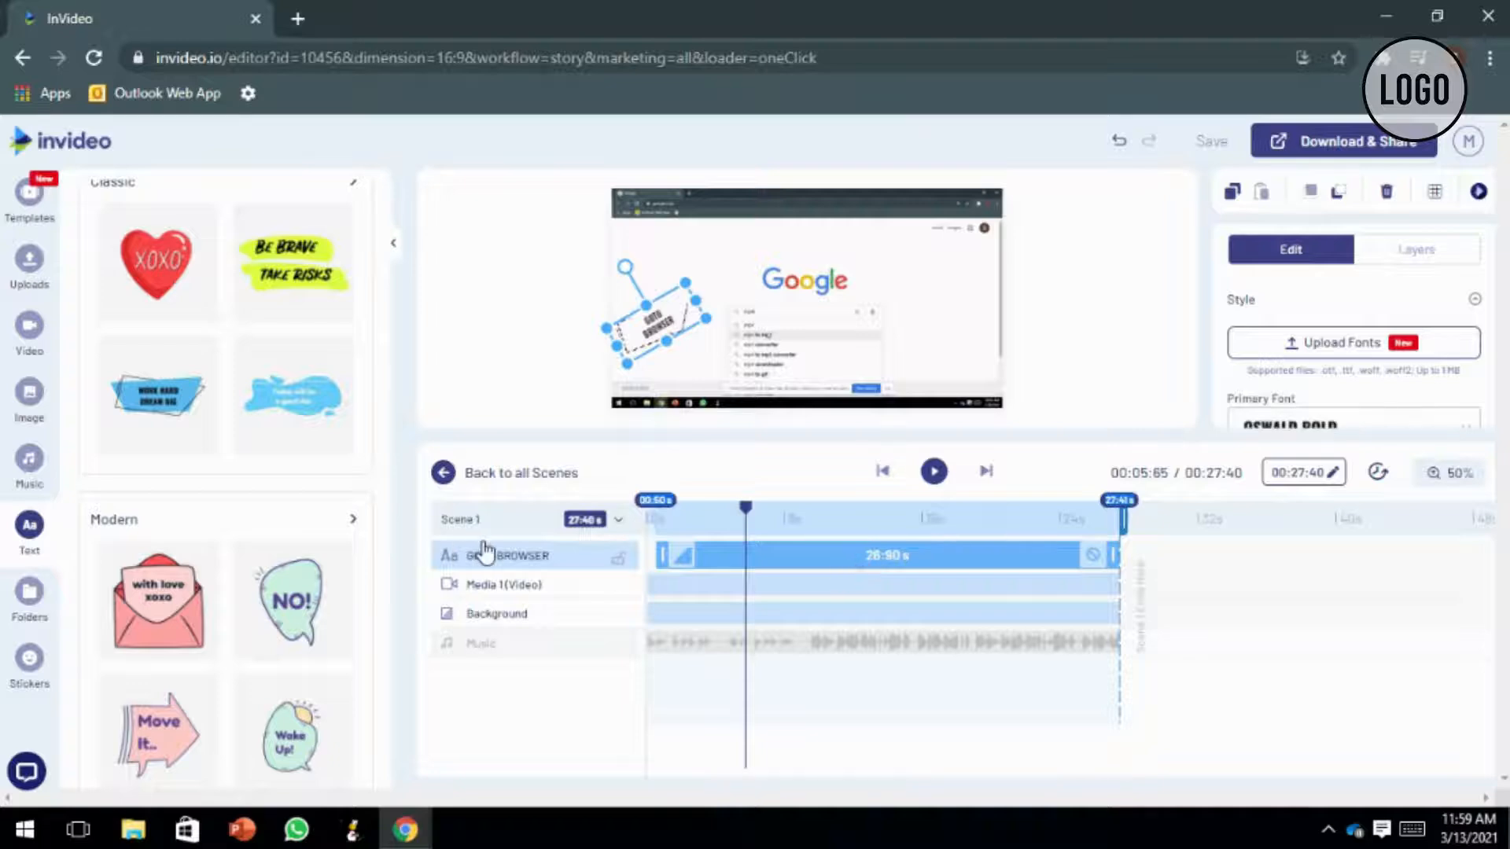
left_click_drag(1115, 555, 693, 574)
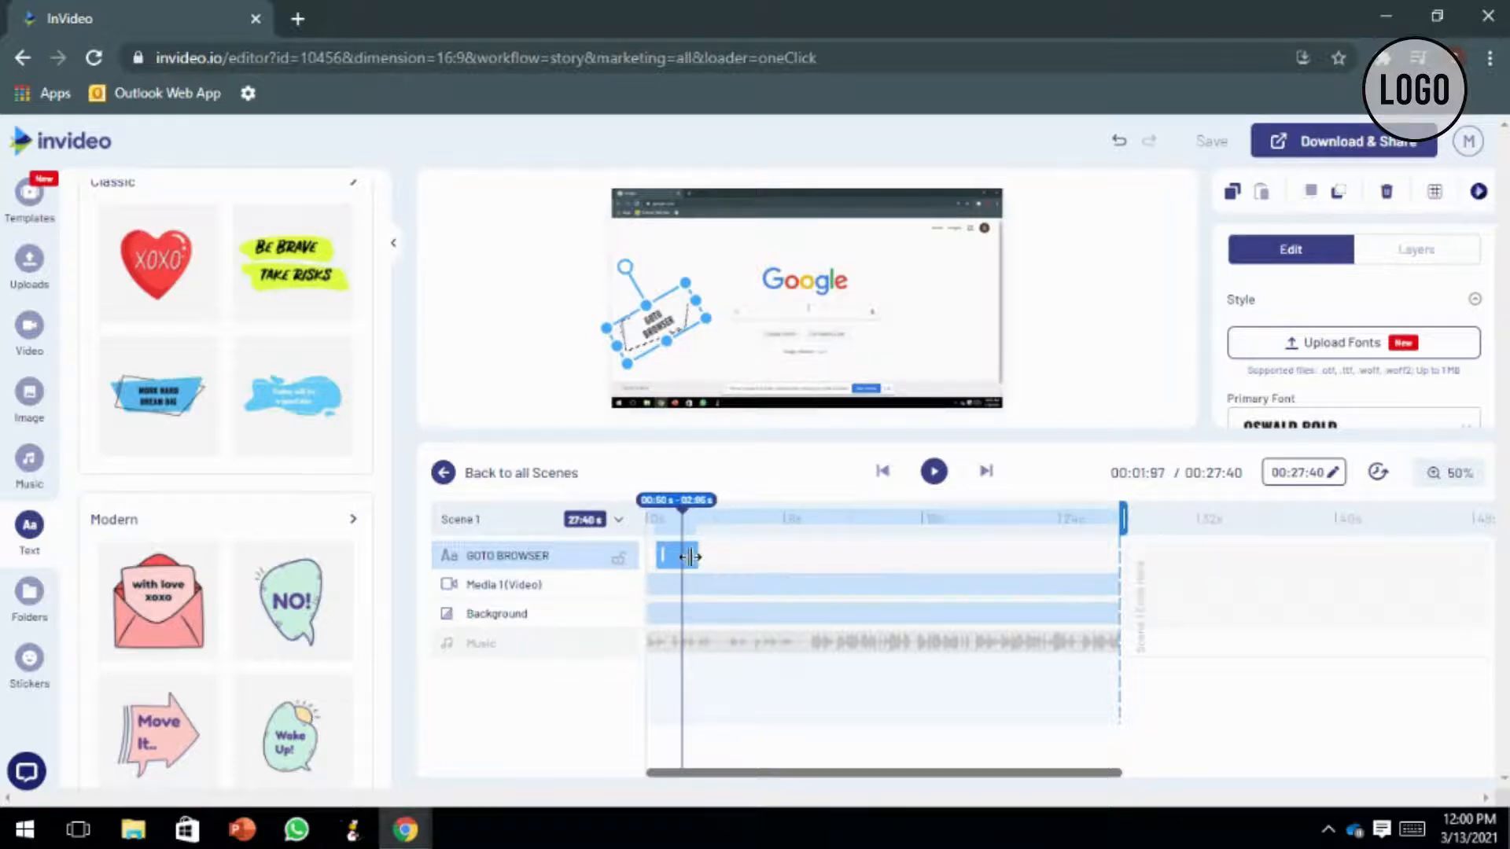
Play the scene from its start to check the label's timing, and return the playhead to about 00:03:43.
left_click_drag(684, 521, 649, 522)
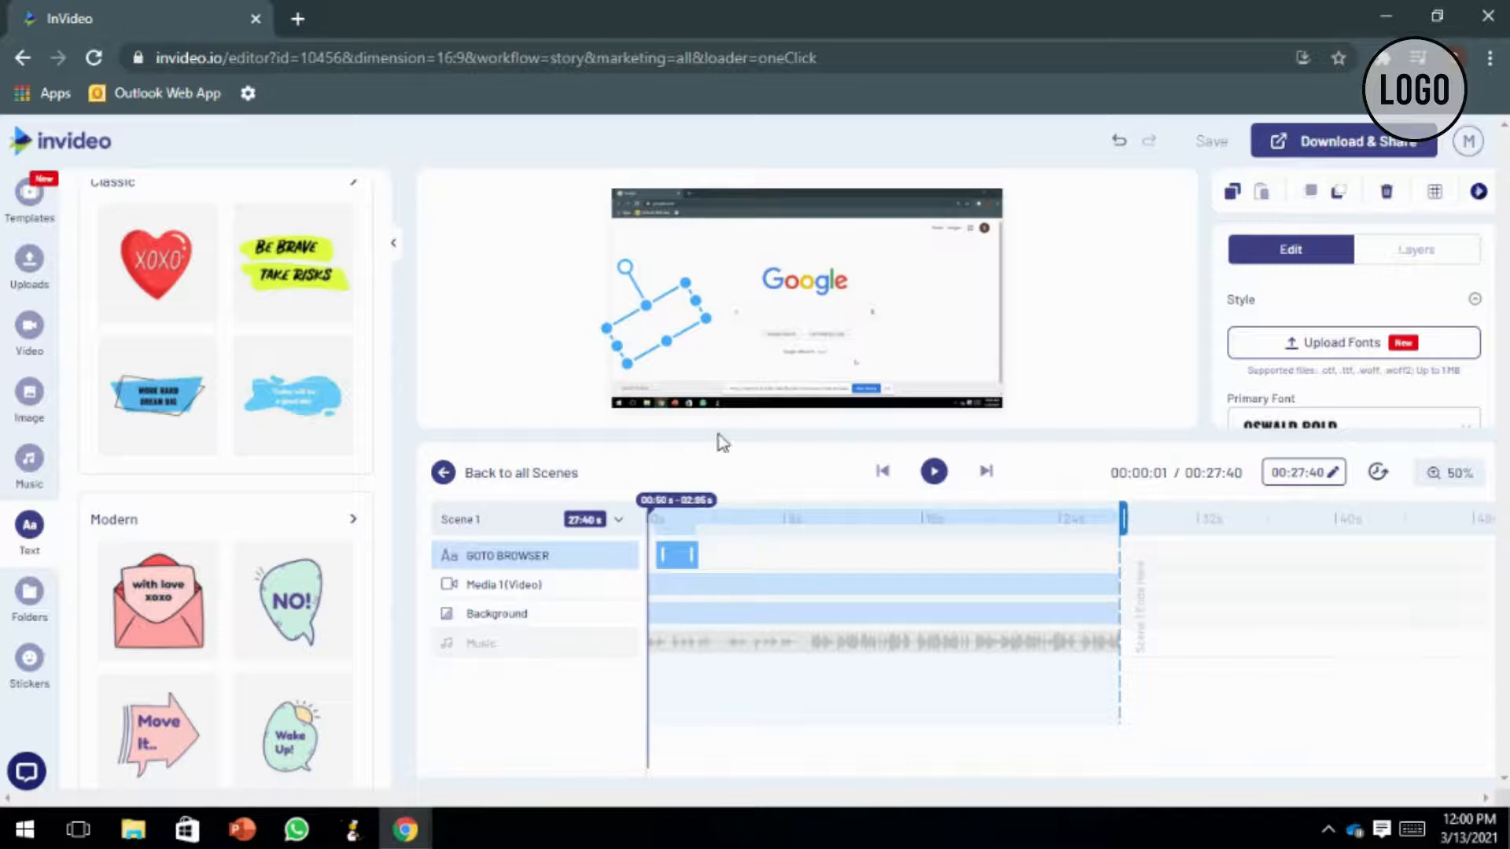
left_click(936, 473)
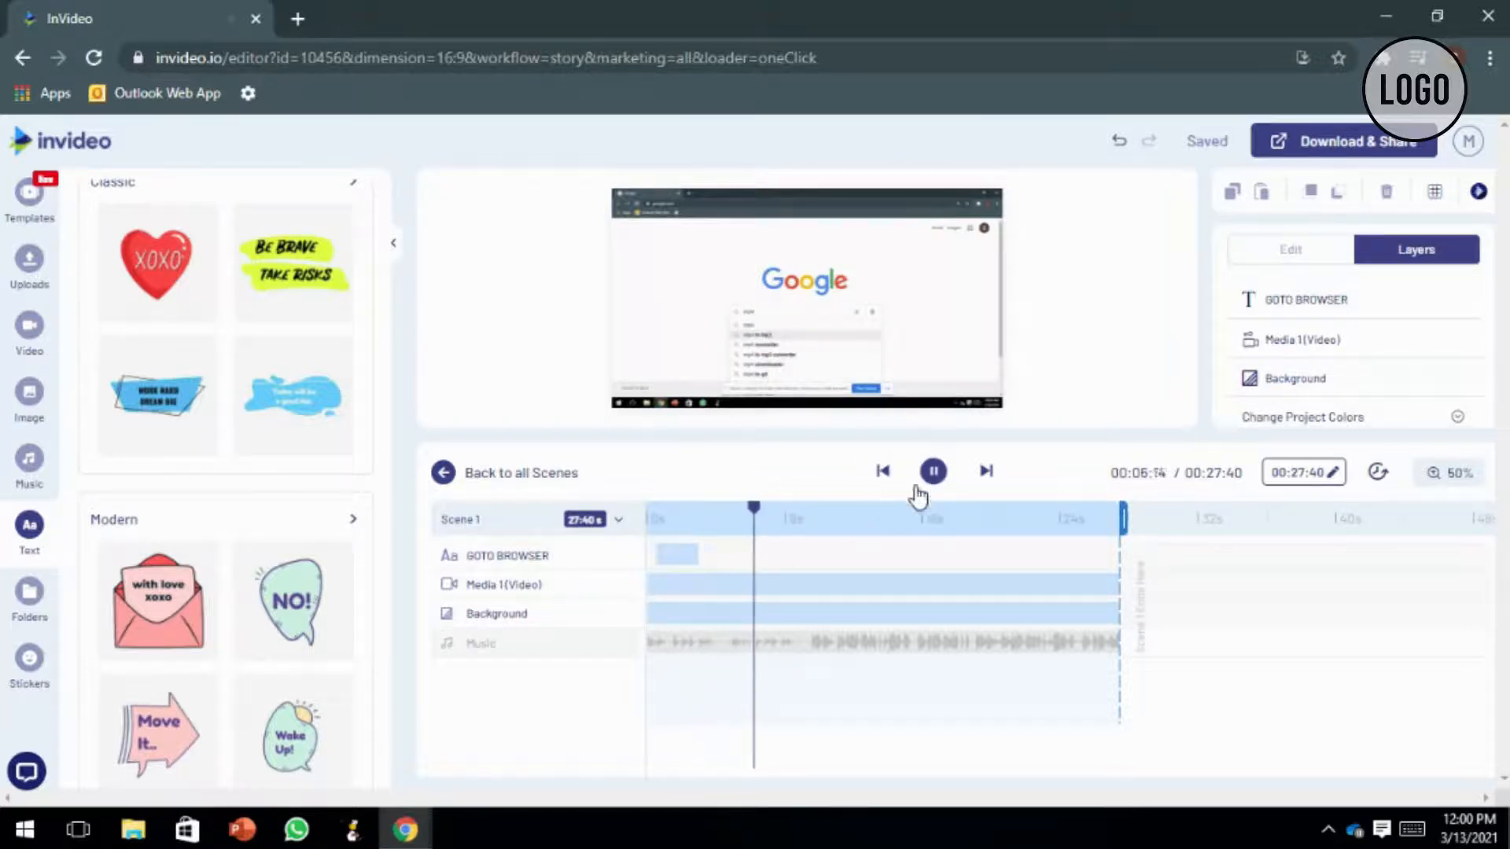
left_click(934, 471)
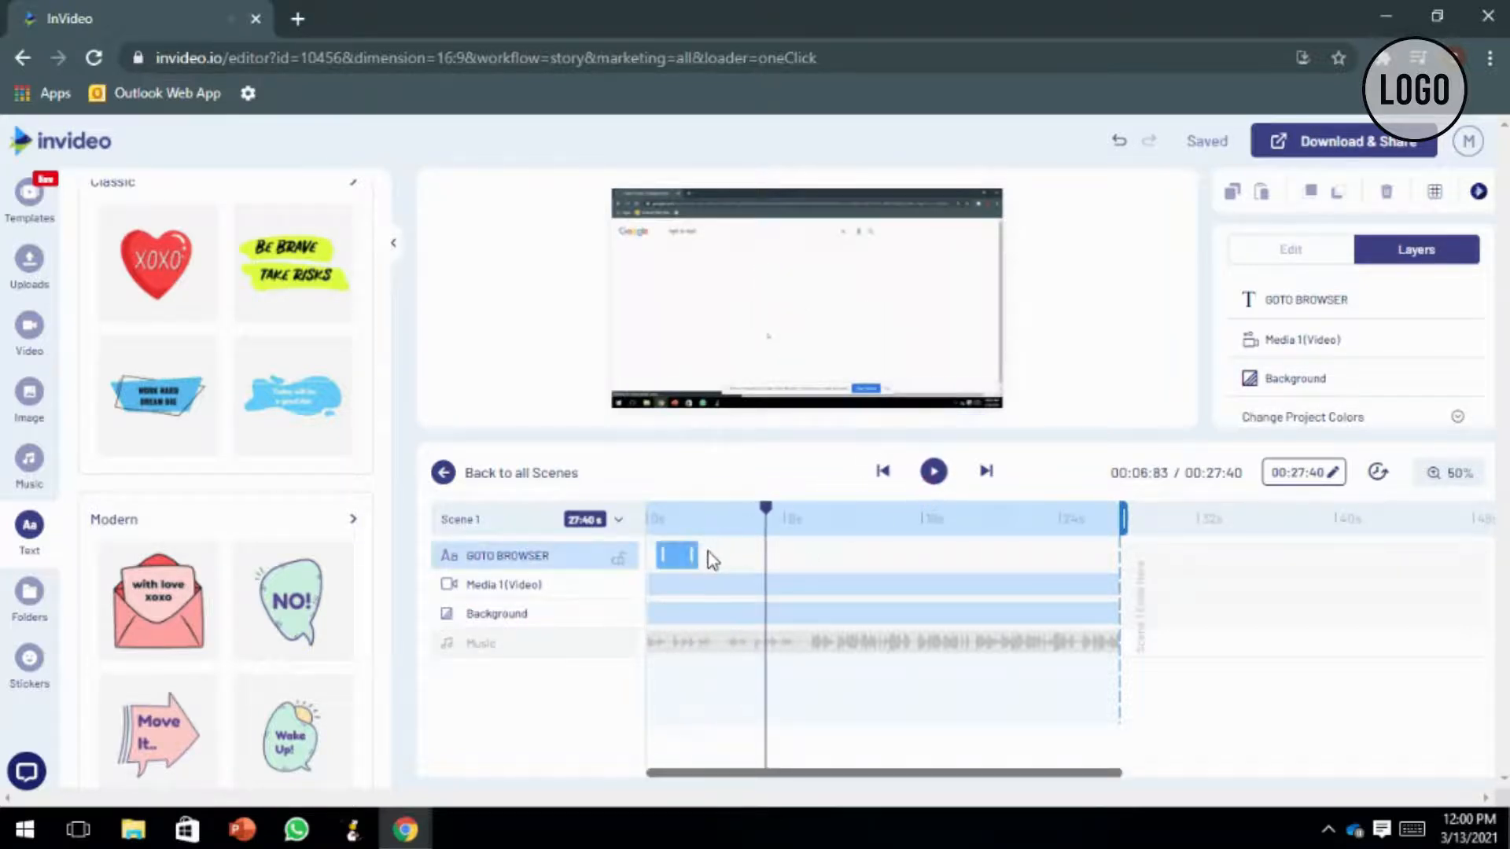
left_click(712, 560)
left_click(745, 519)
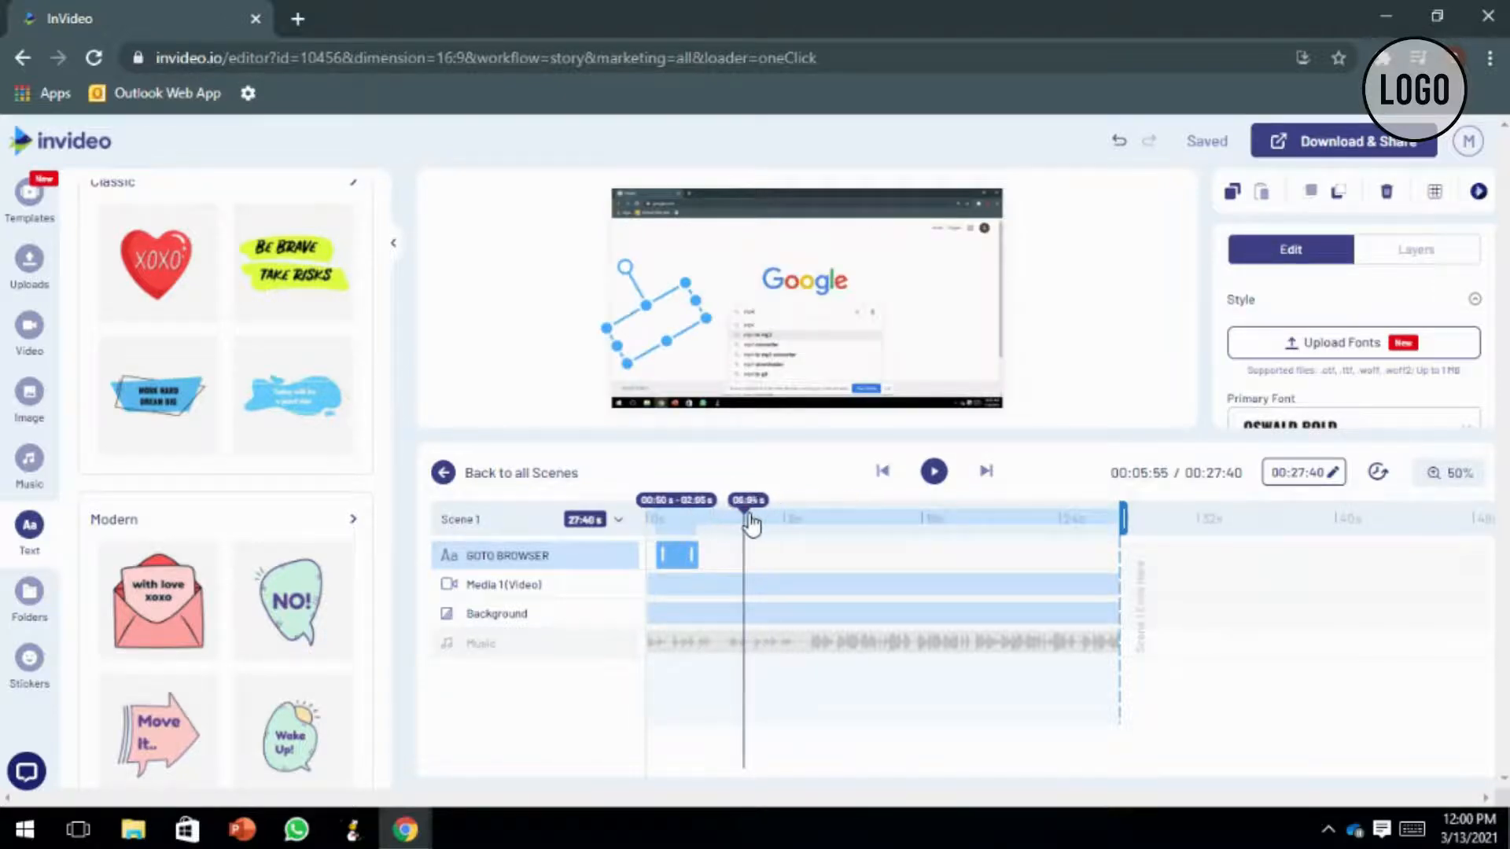
left_click_drag(747, 519, 708, 520)
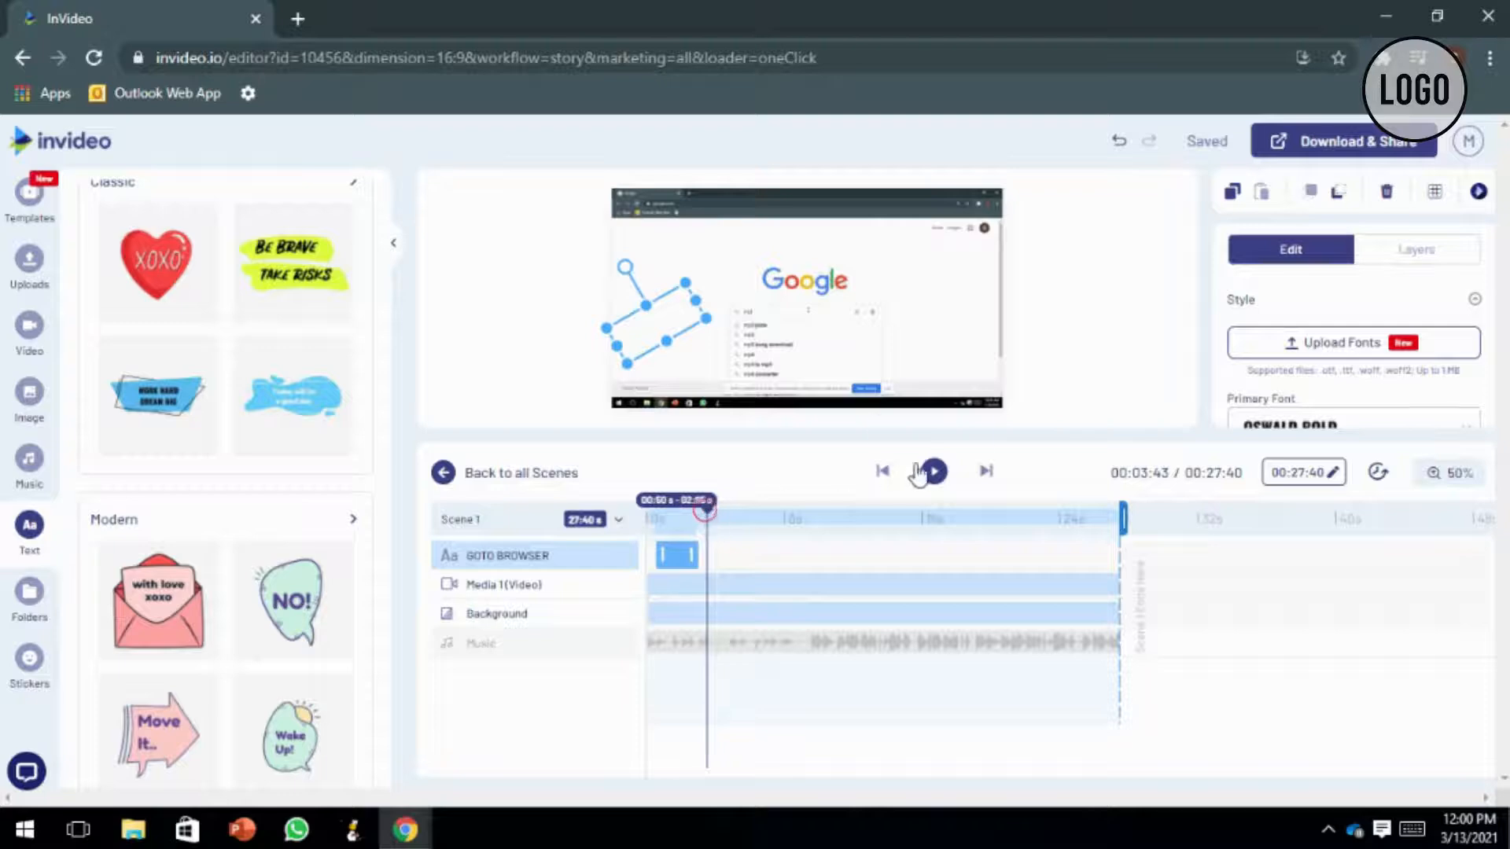
Browse the sticker library and add the "OH YEAH!" sticker to Scene 1.
left_click(31, 688)
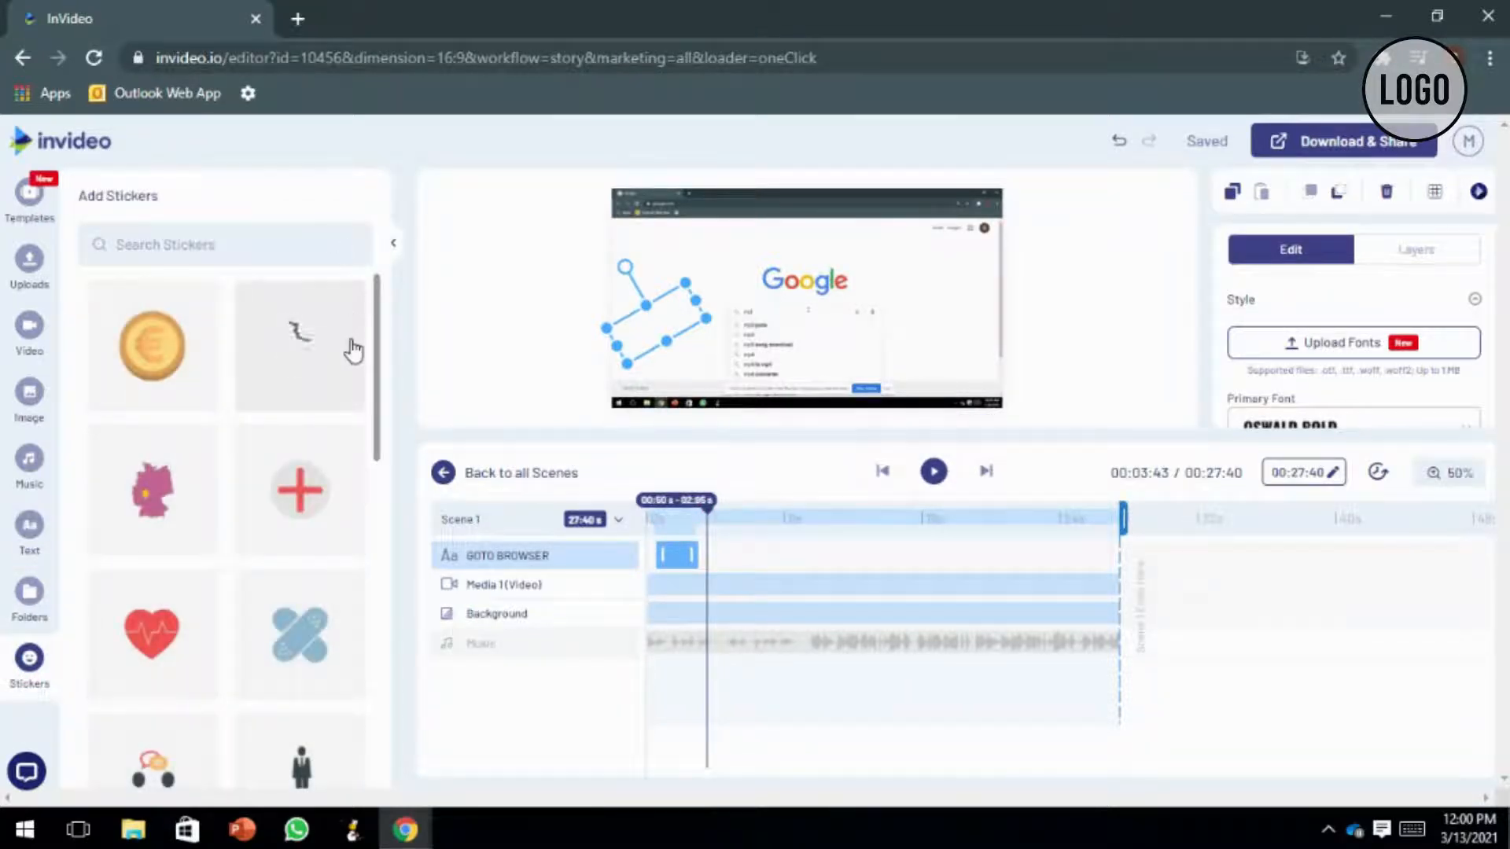
left_click_drag(379, 359, 388, 744)
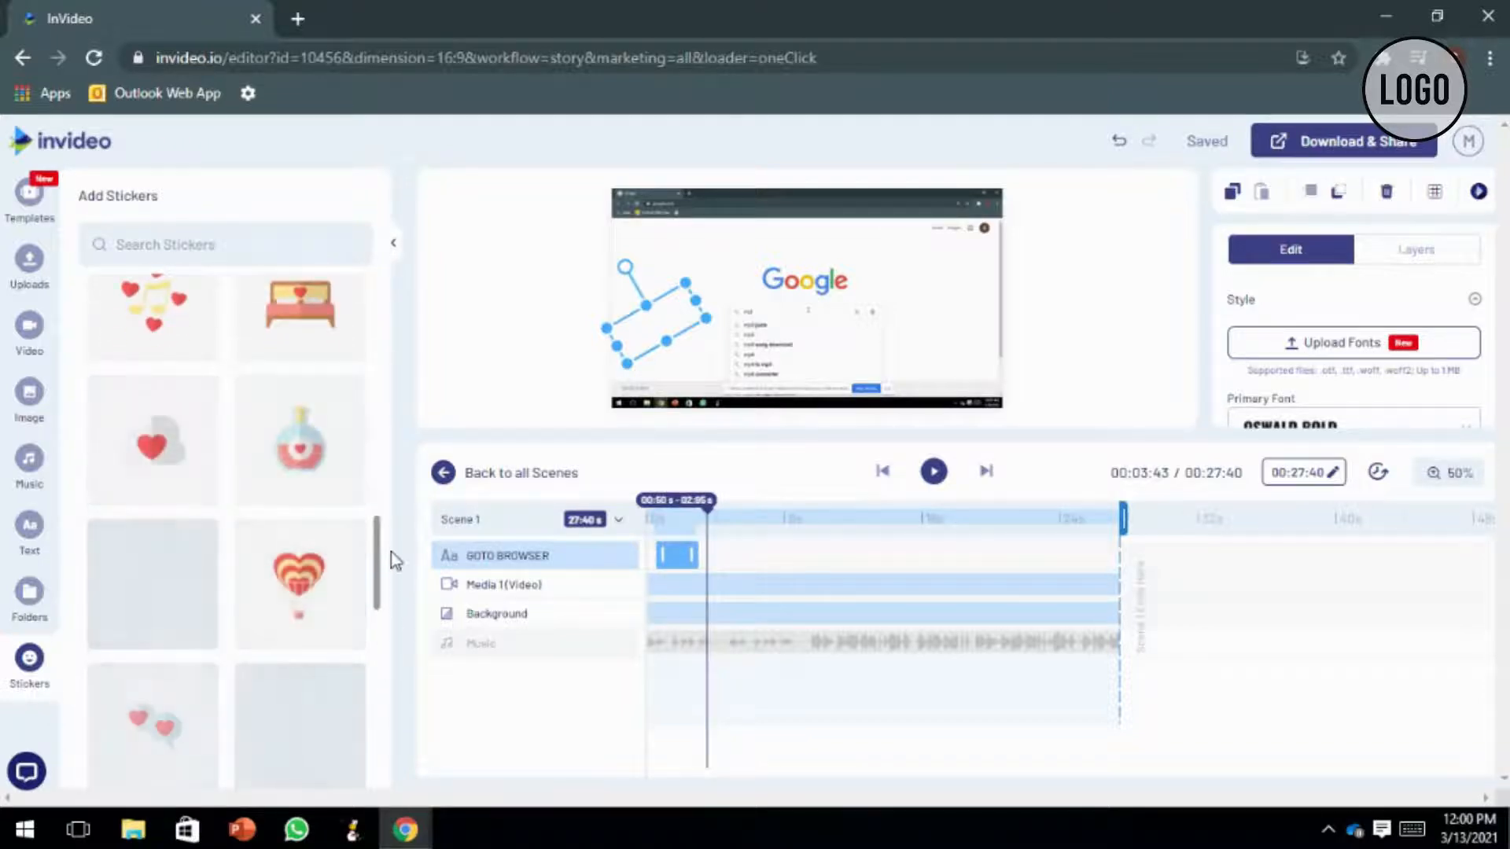
left_click_drag(377, 540, 386, 790)
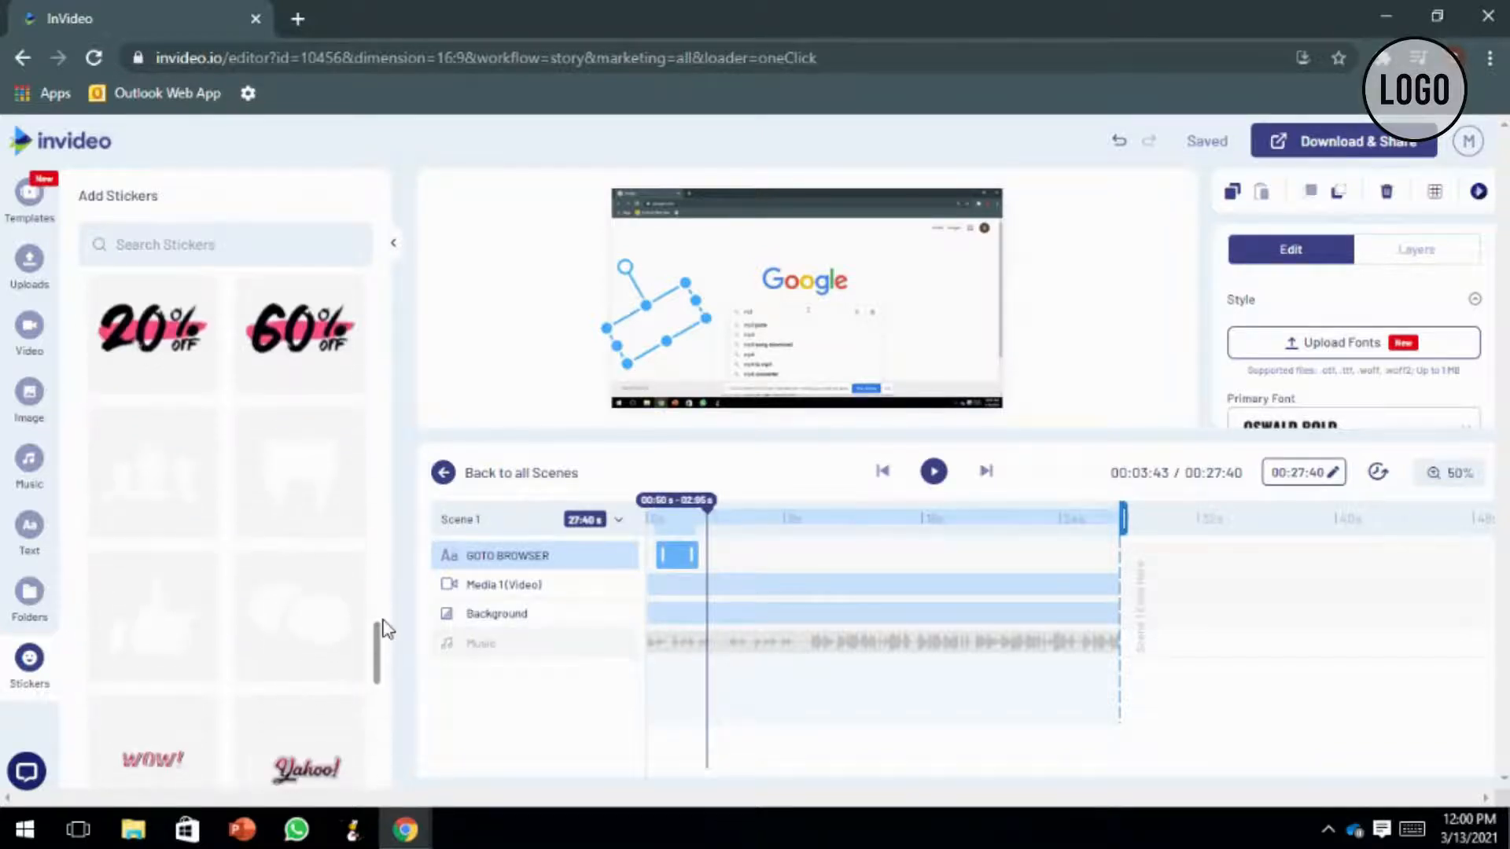
left_click_drag(379, 631, 387, 738)
scroll(387, 737, "down", 5)
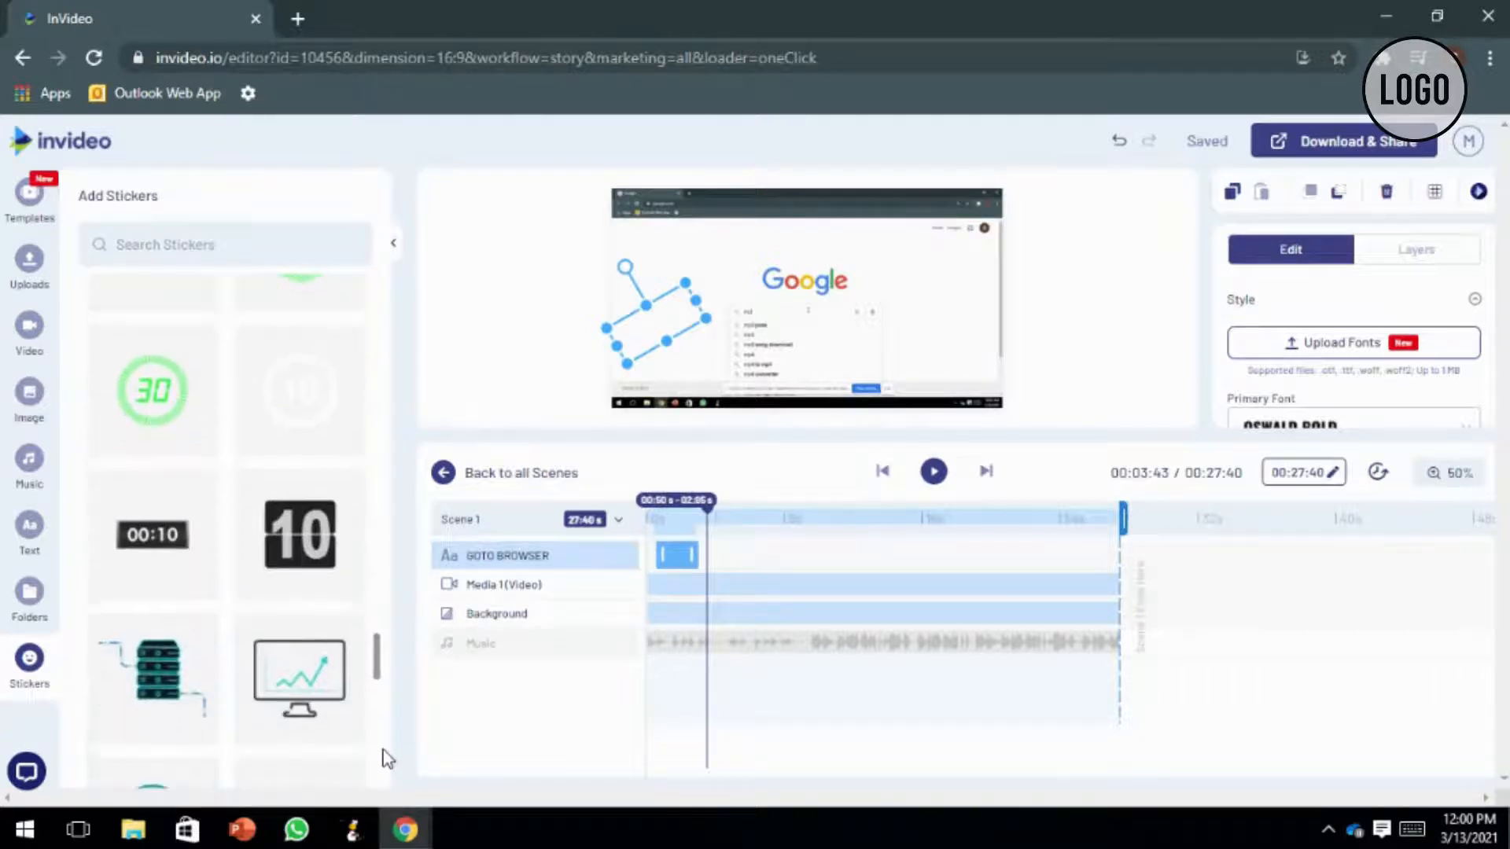
scroll(389, 742, "up", 3)
scroll(389, 743, "up", 2)
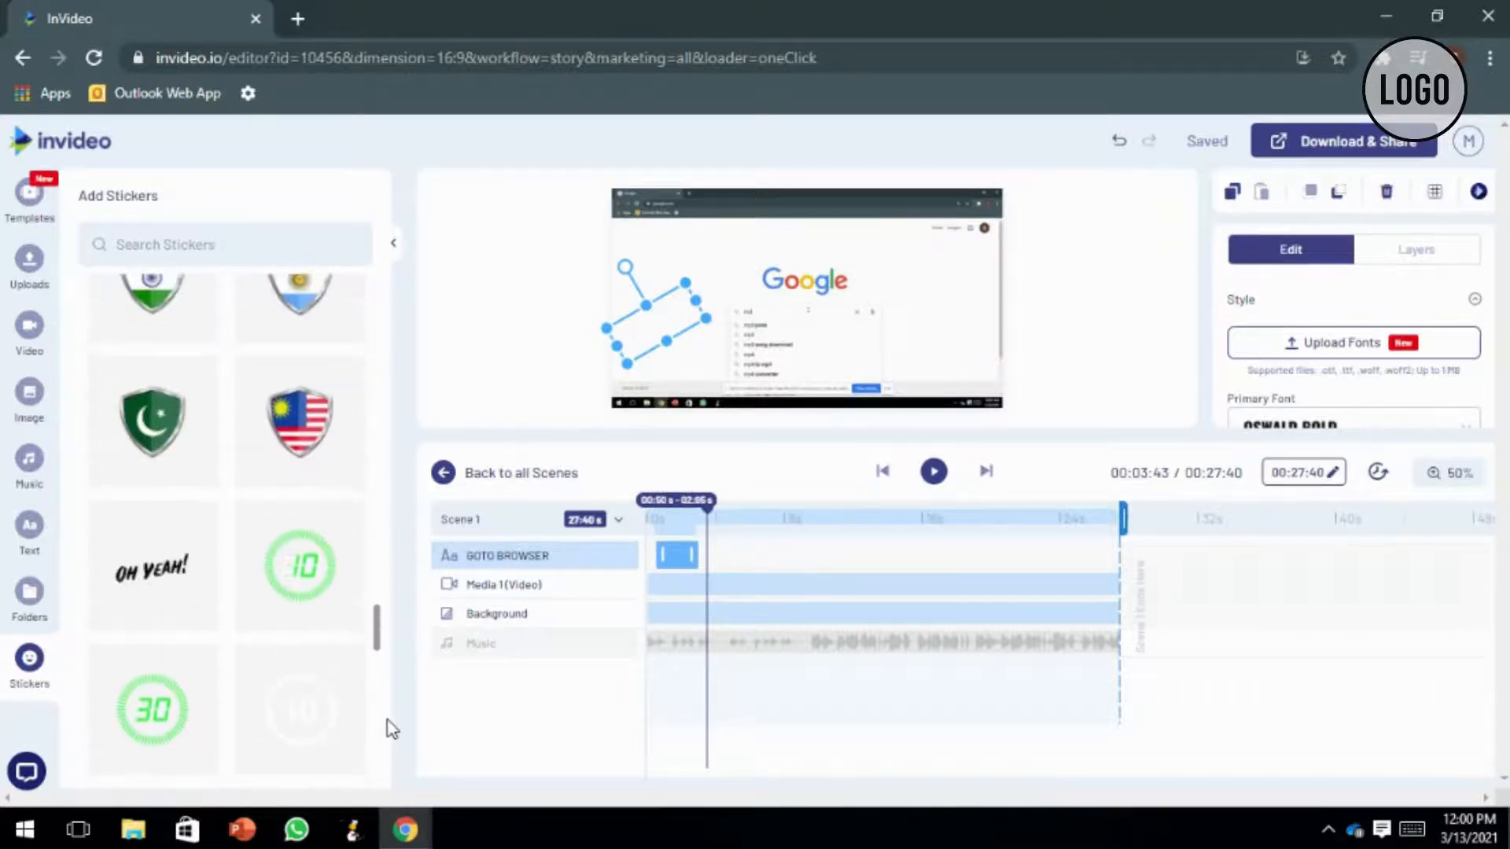
left_click(161, 581)
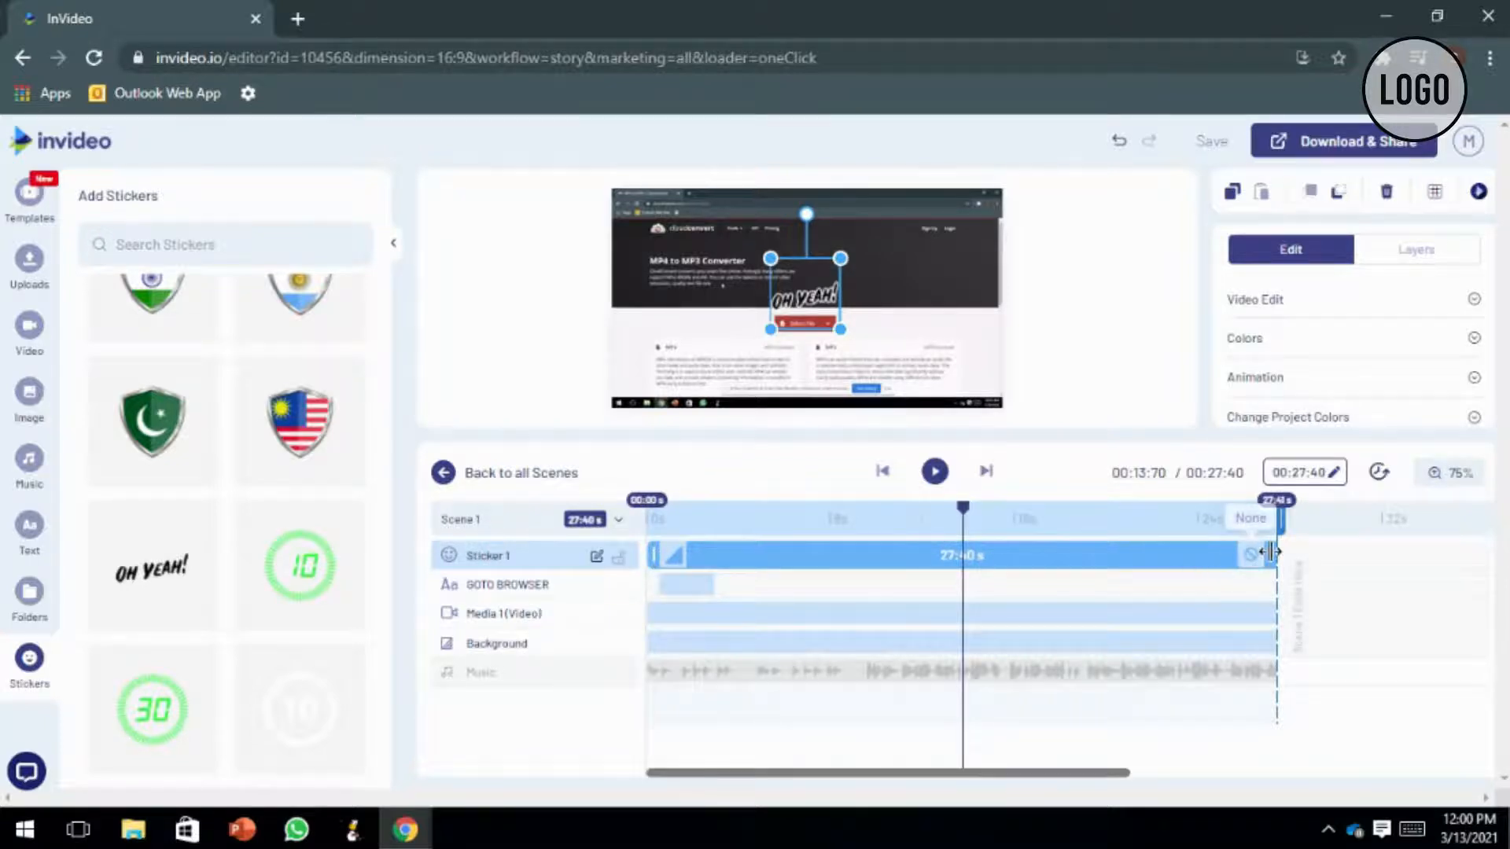
Trim the "OH YEAH!" sticker layer to run from about 03:52 s to 07:47 s.
left_click_drag(1270, 555, 1071, 557)
left_click_drag(966, 577, 813, 557)
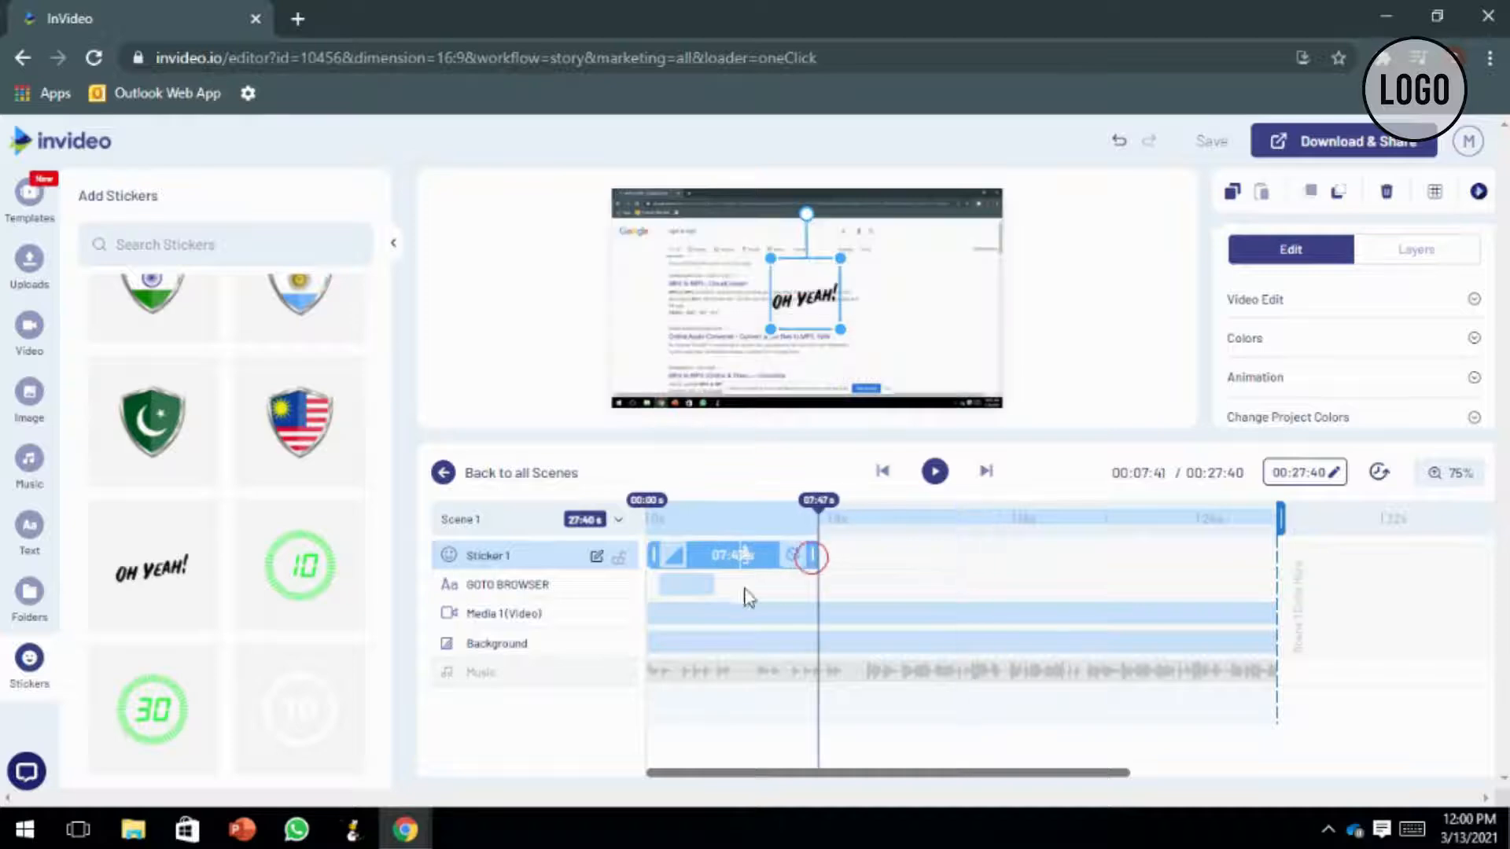
left_click(555, 588)
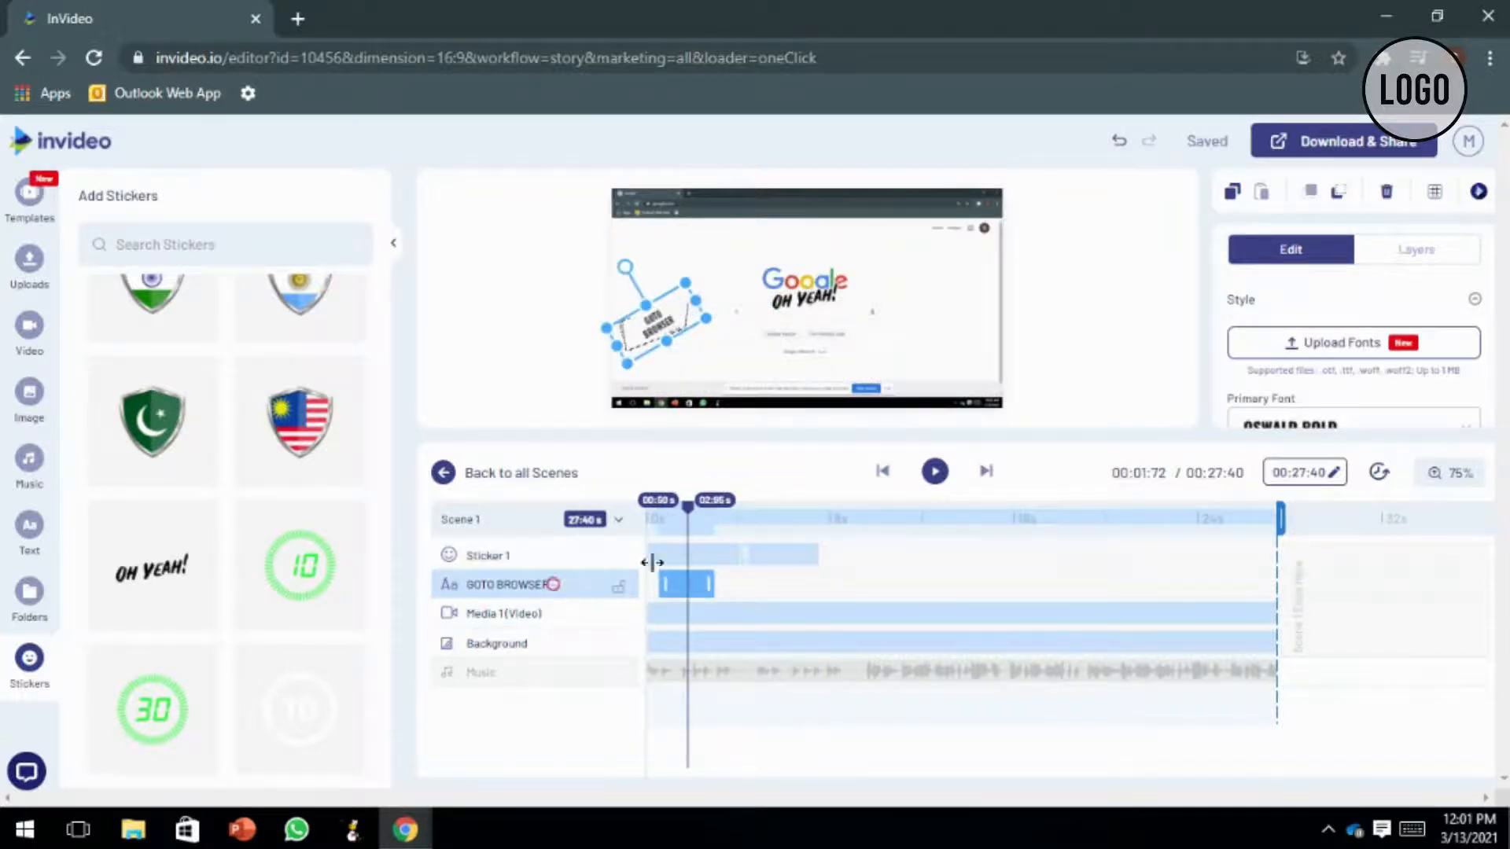
left_click_drag(651, 563, 729, 561)
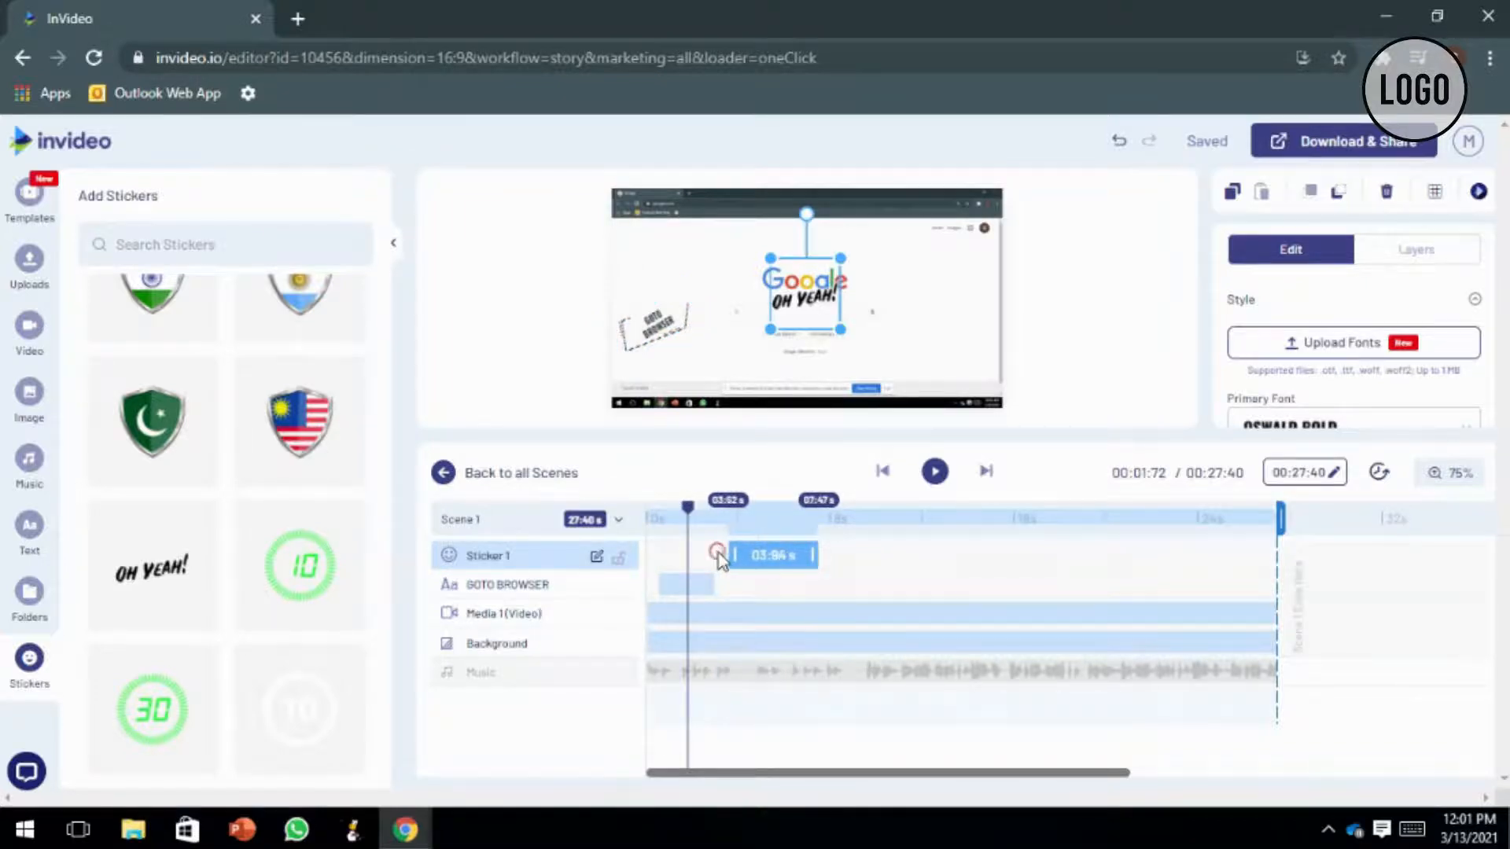
Shift the "GOTO BROWSER" layer to the scene's start and the sticker layer directly behind it, beginning at about 02:45 s.
left_click(685, 582)
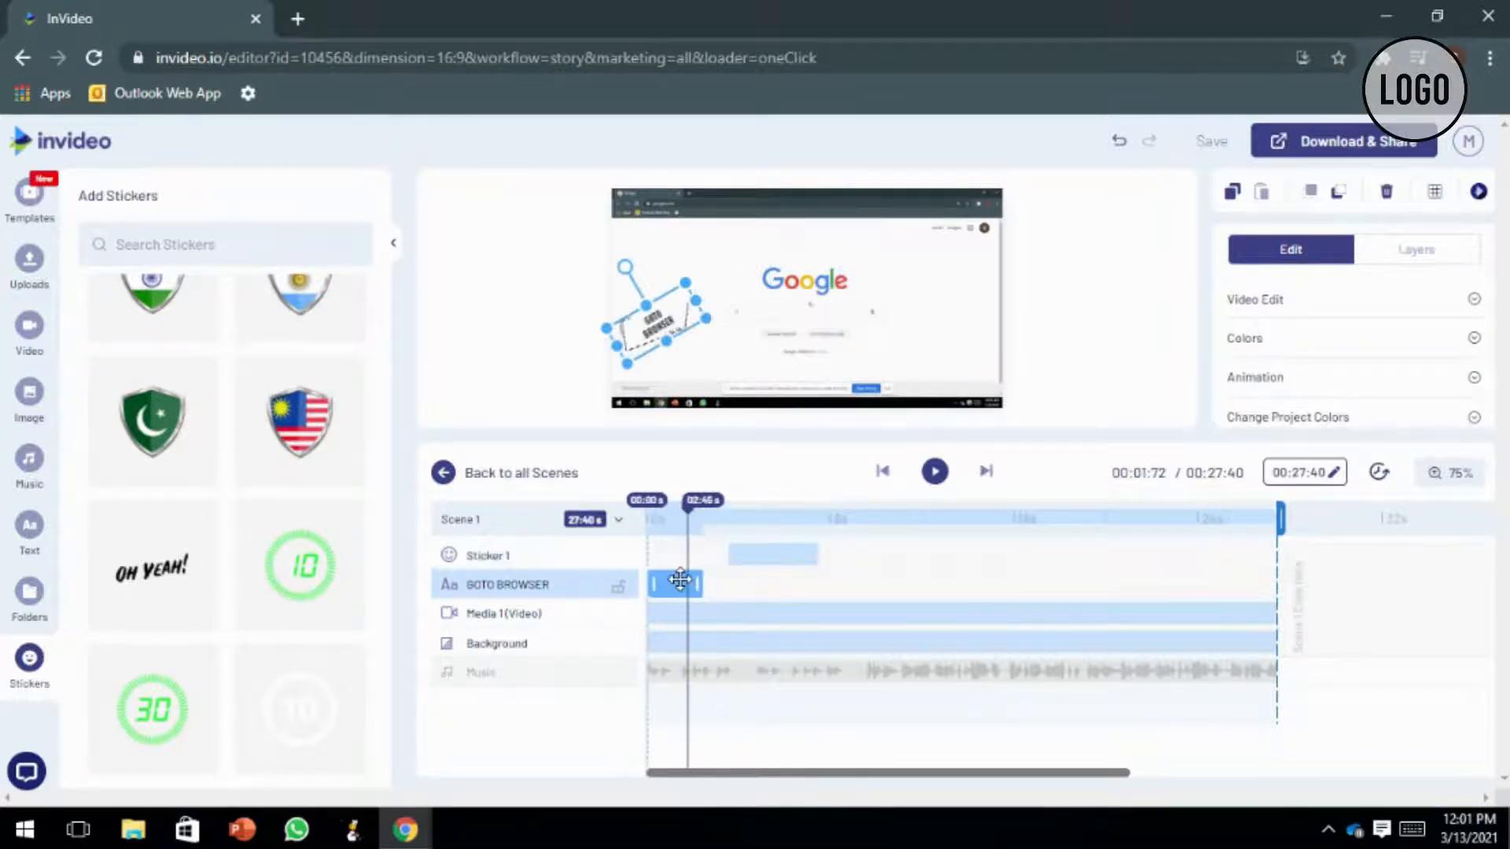
left_click(769, 554)
left_click_drag(769, 552, 754, 550)
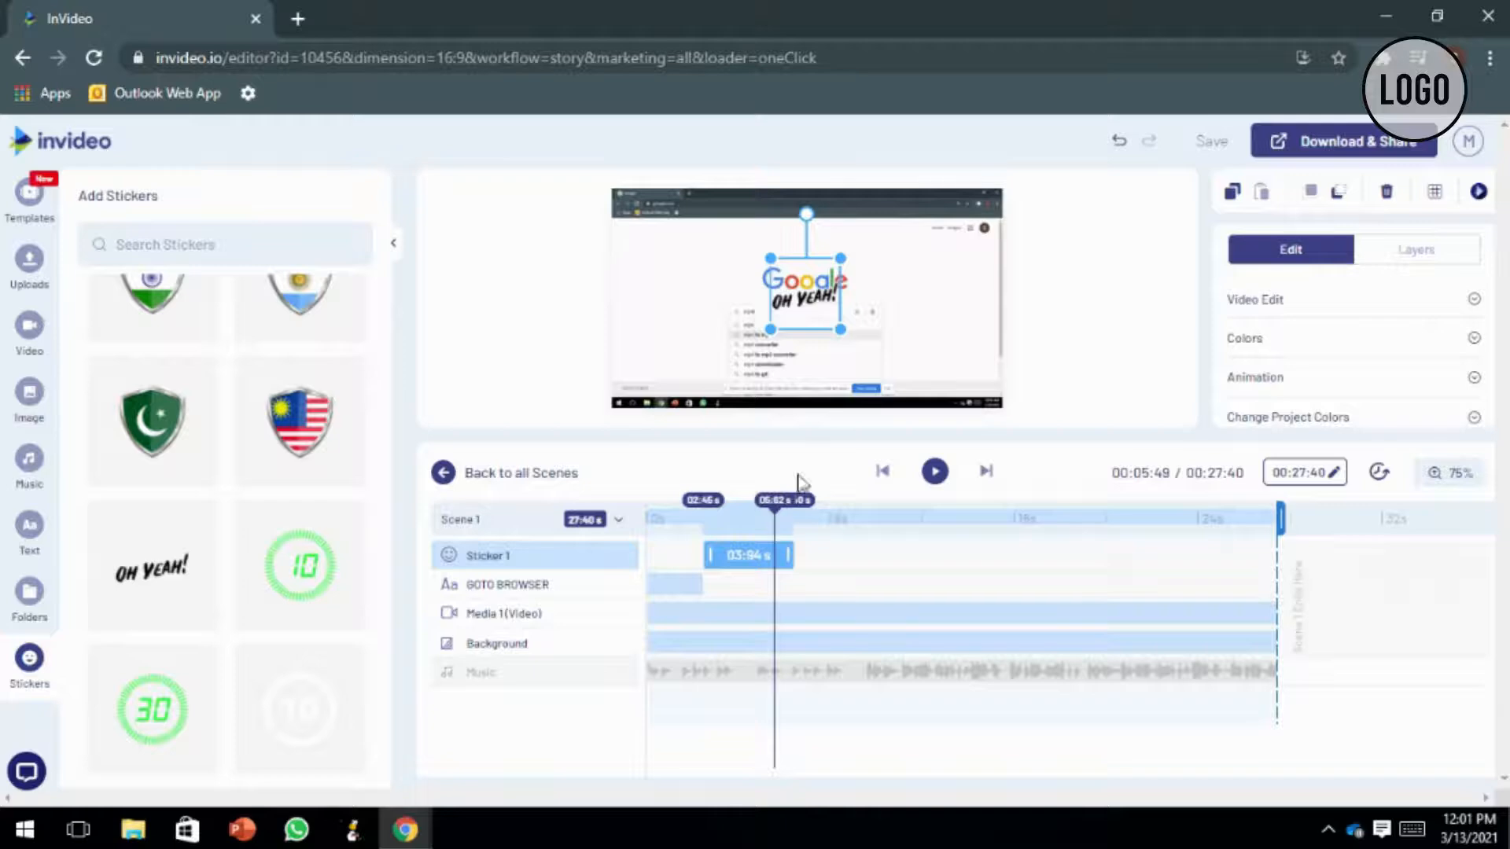
Place the "OH YEAH!" sticker to the right of the Google logo in the frame and preview the scene from its start.
left_click_drag(812, 274, 930, 286)
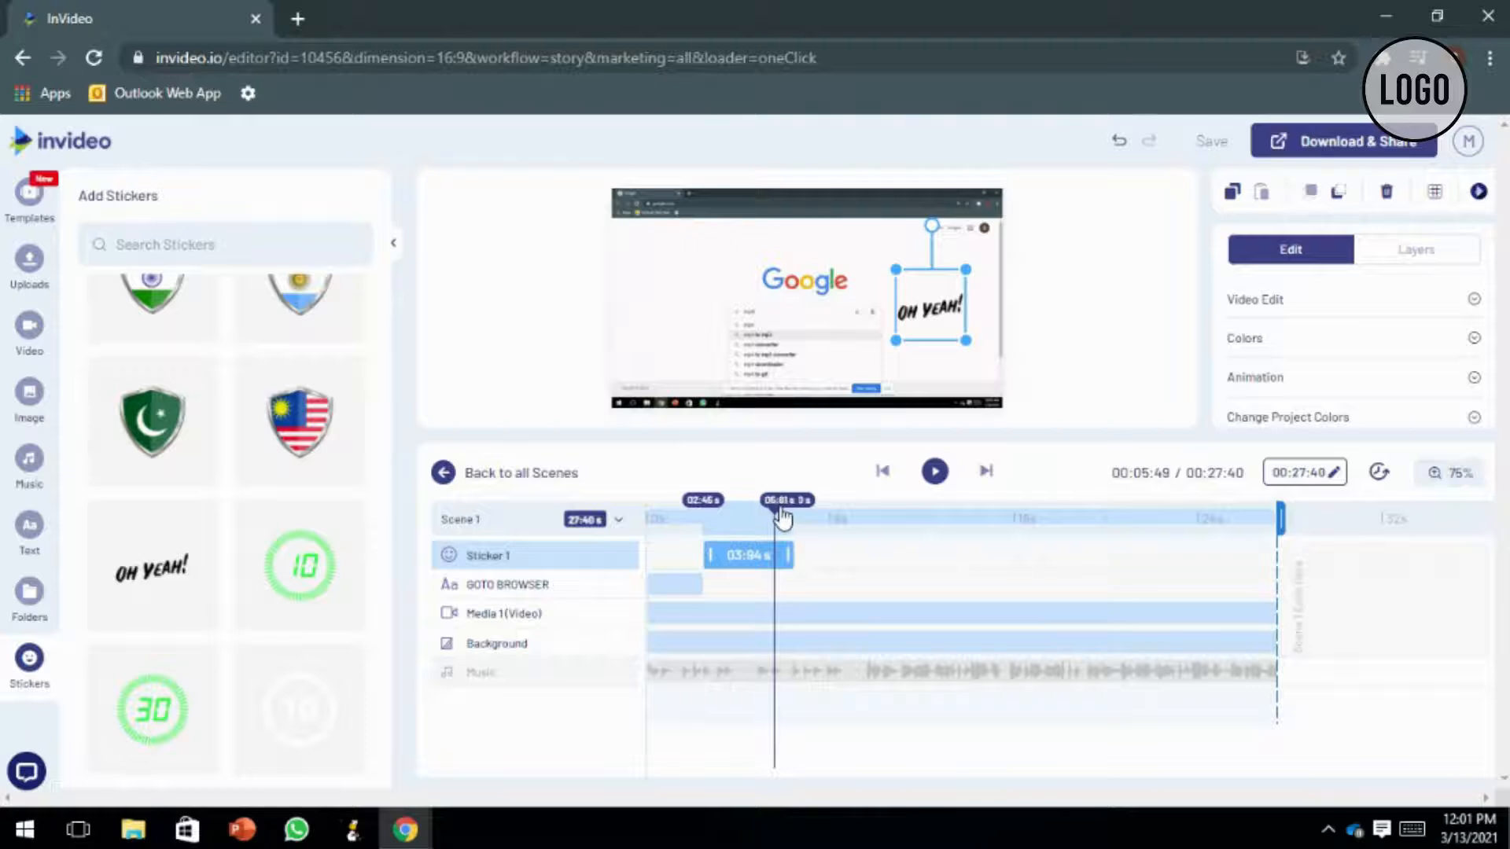
left_click_drag(783, 519, 649, 519)
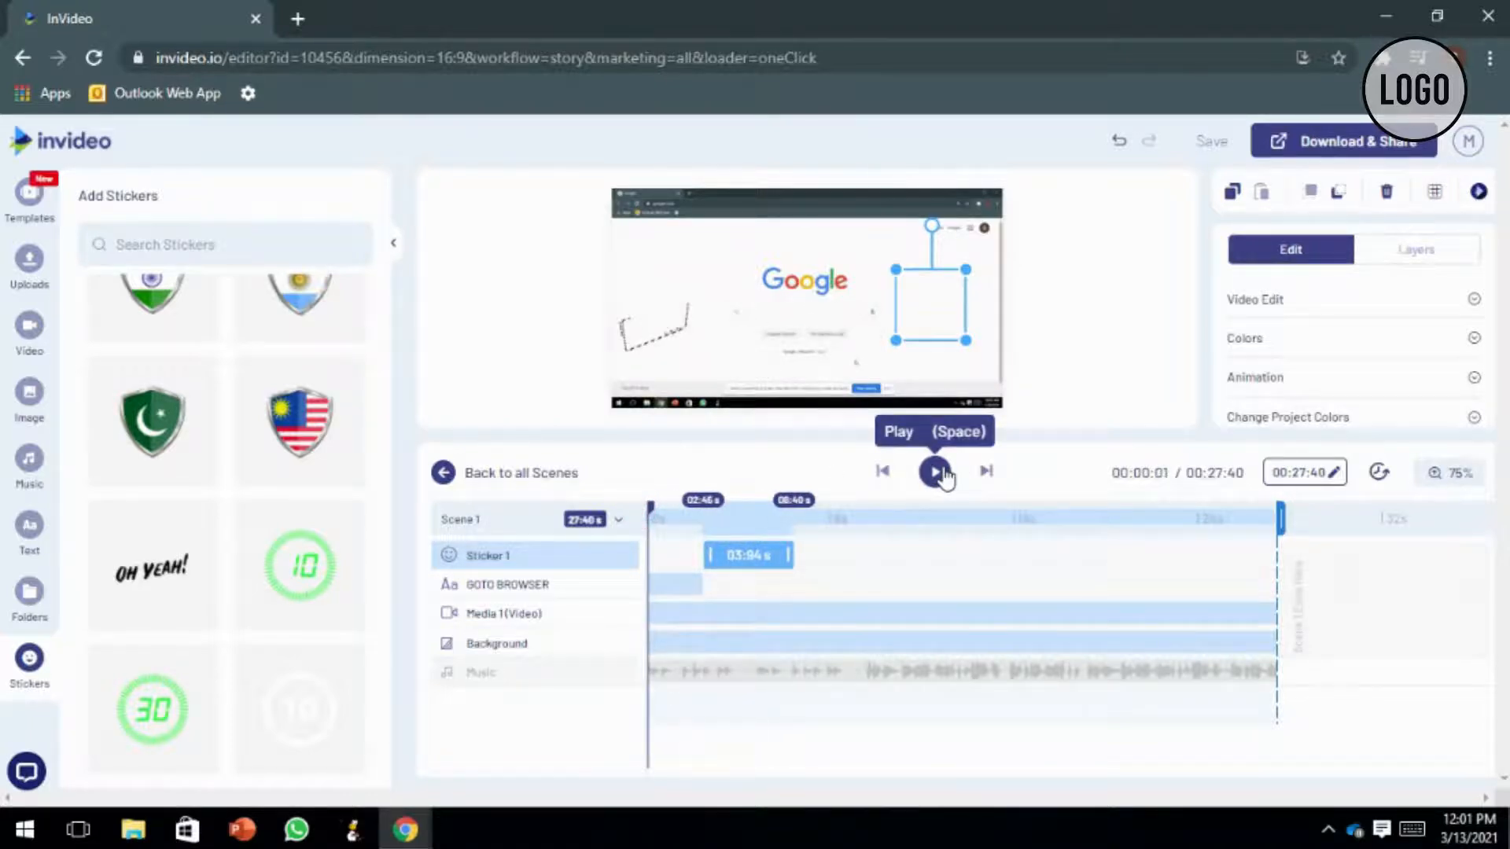
left_click(934, 472)
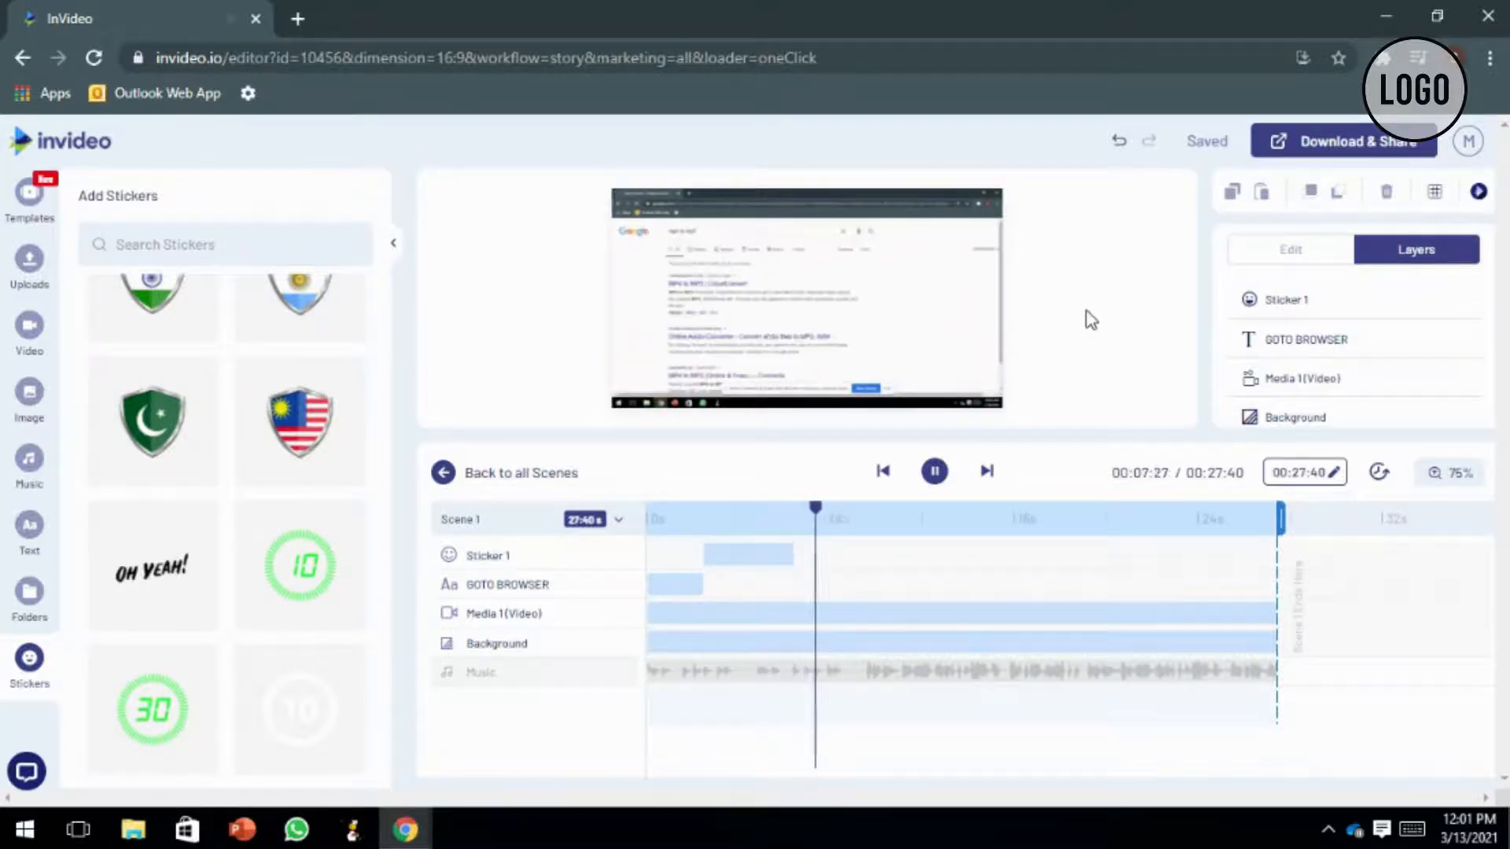
left_click(931, 476)
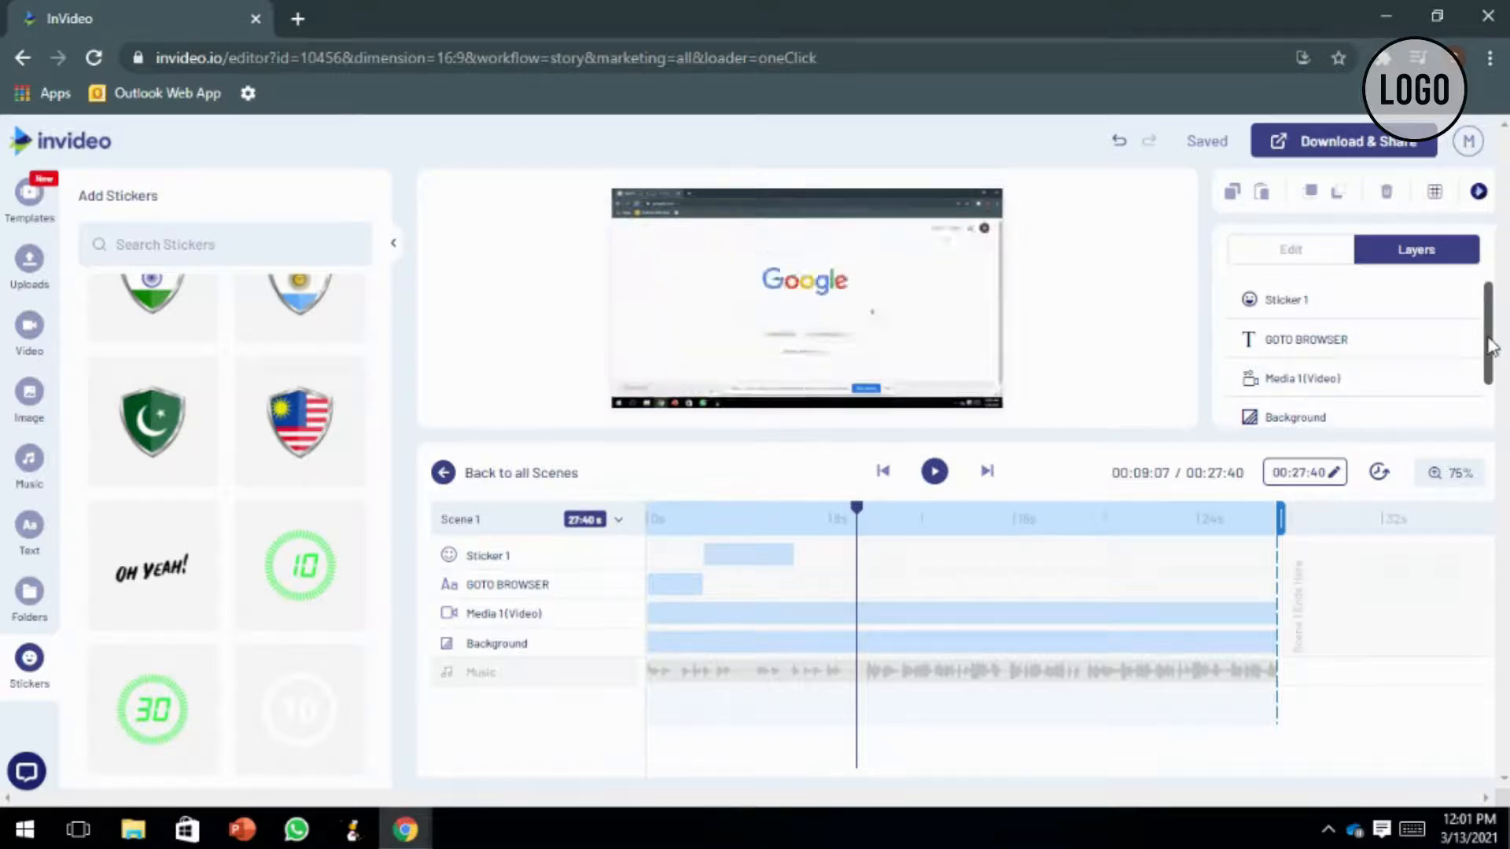
Select the video clip in the frame and examine its Video Edit, blur and resizing options.
mouse_move(1491, 346)
left_mouse_down()
mouse_move(1490, 393)
mouse_move(1490, 342)
left_mouse_up()
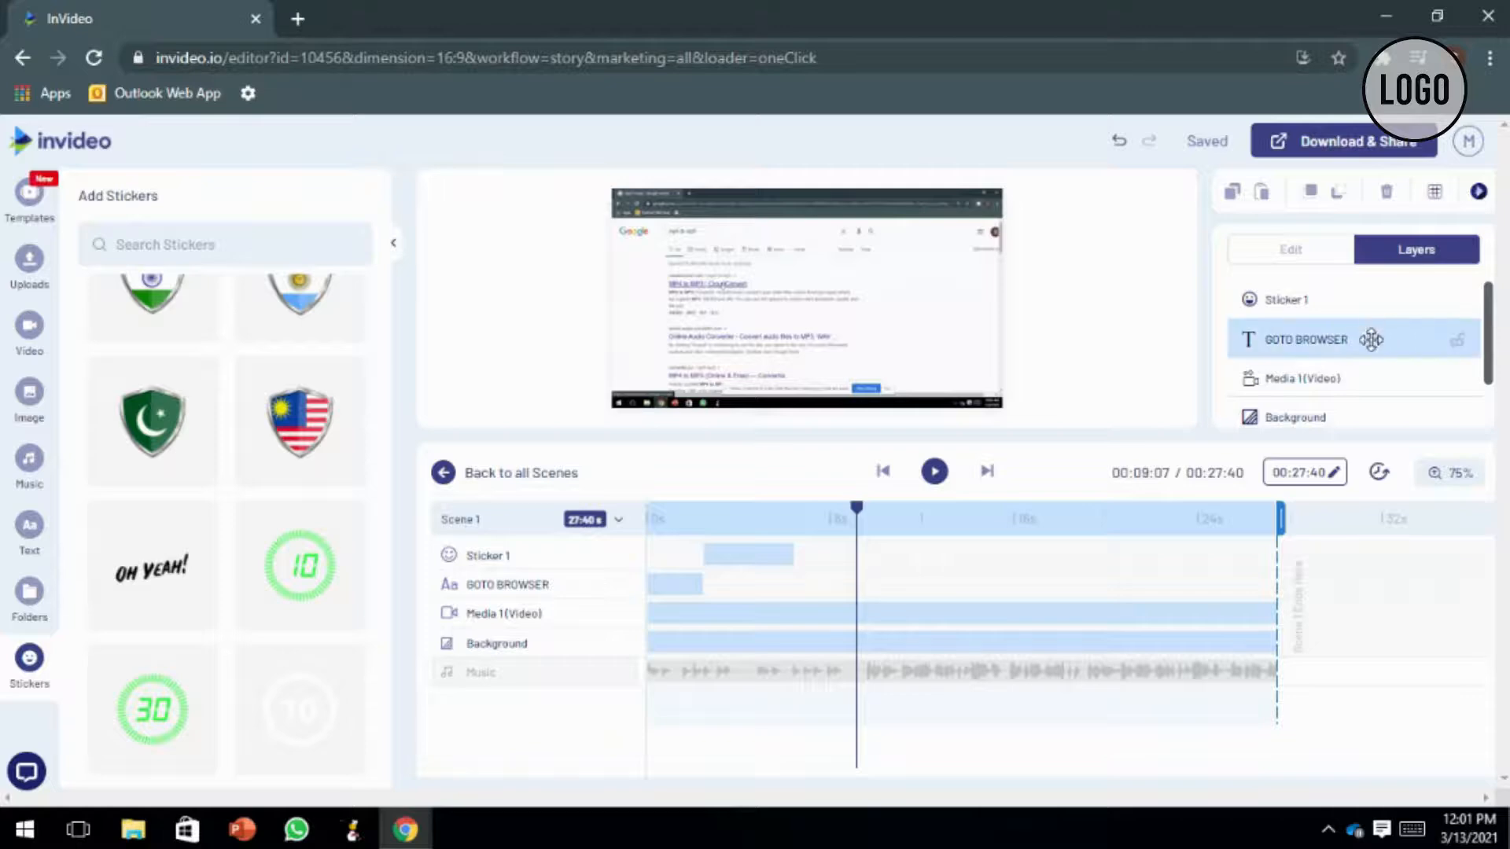
left_click(812, 280)
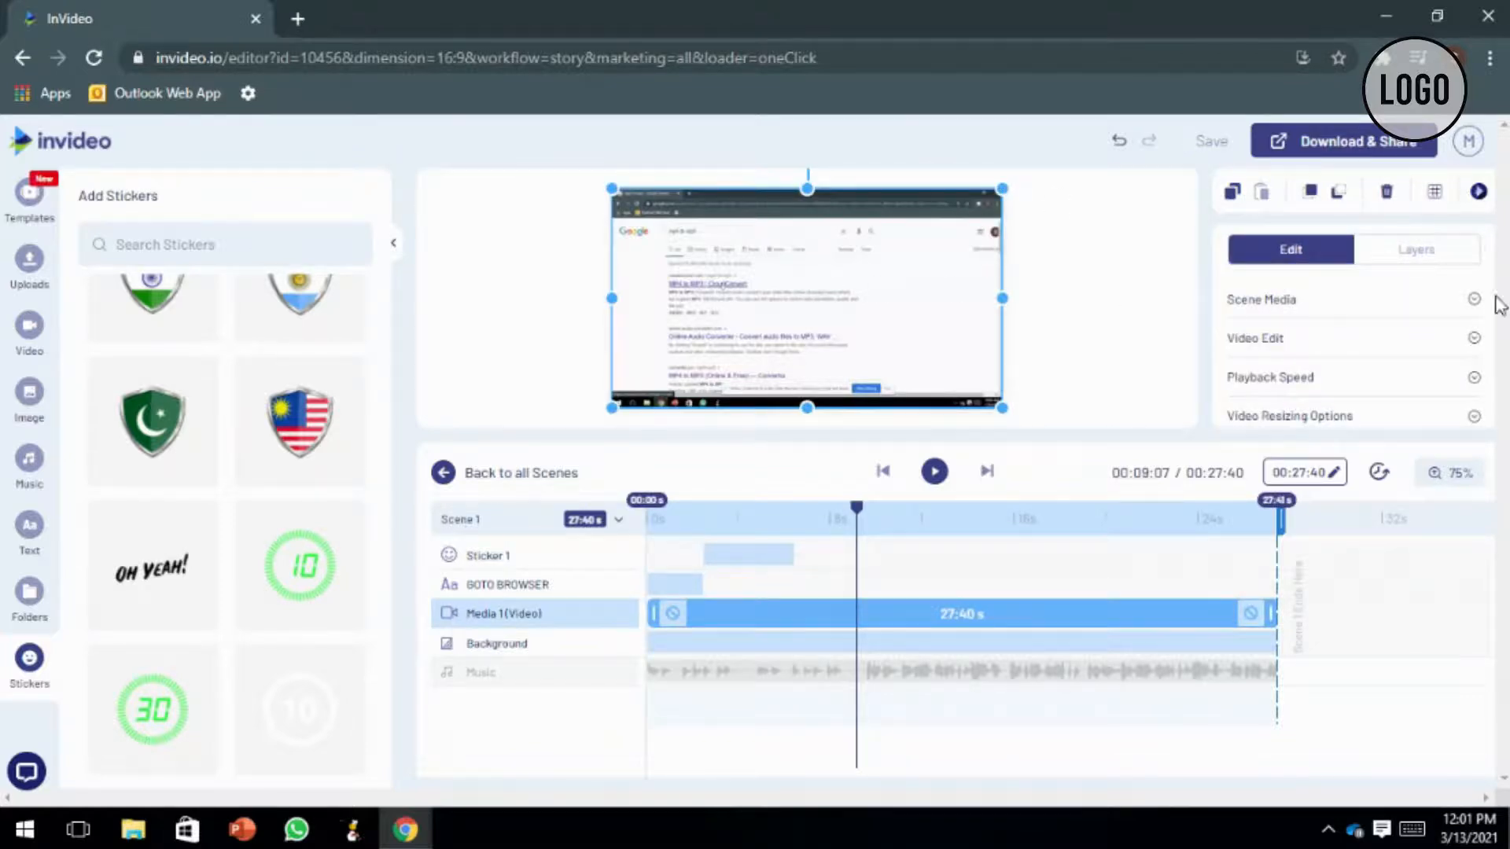
left_click(1399, 330)
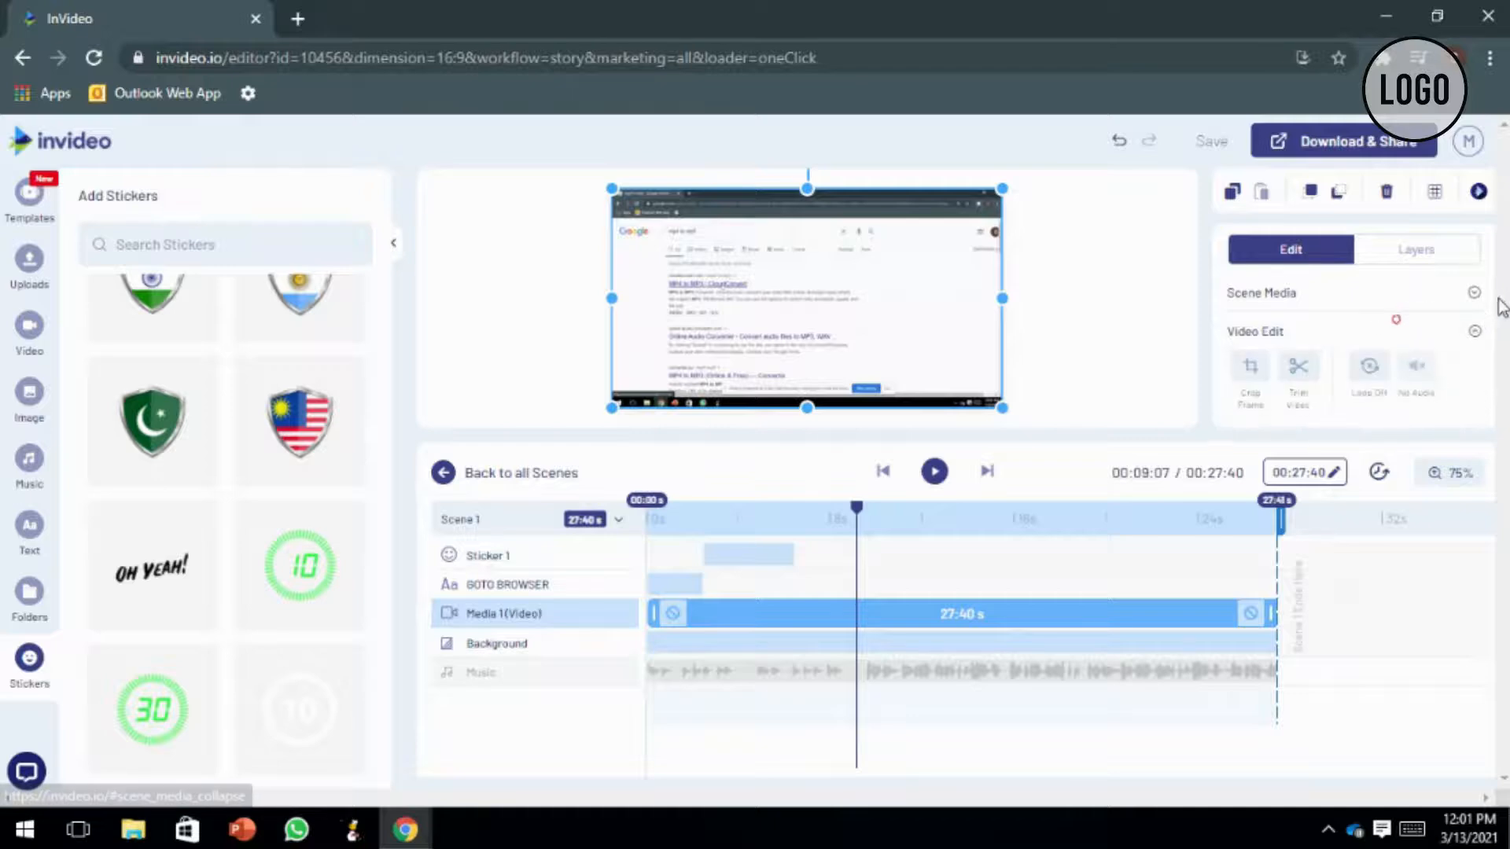
left_click_drag(1489, 299, 1493, 322)
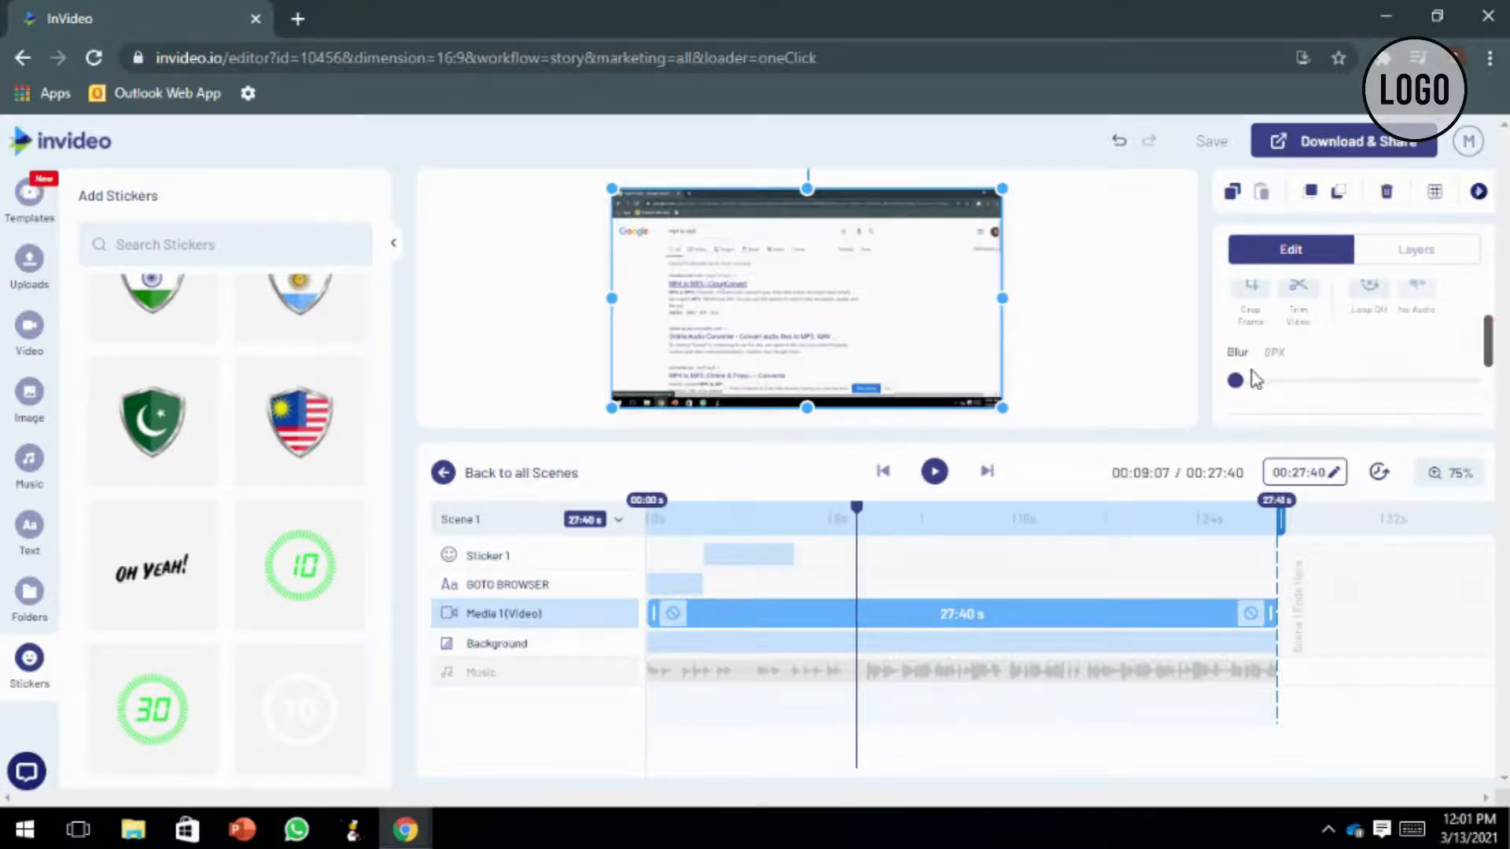
left_click_drag(1241, 379, 1249, 381)
left_click_drag(1490, 338, 1493, 393)
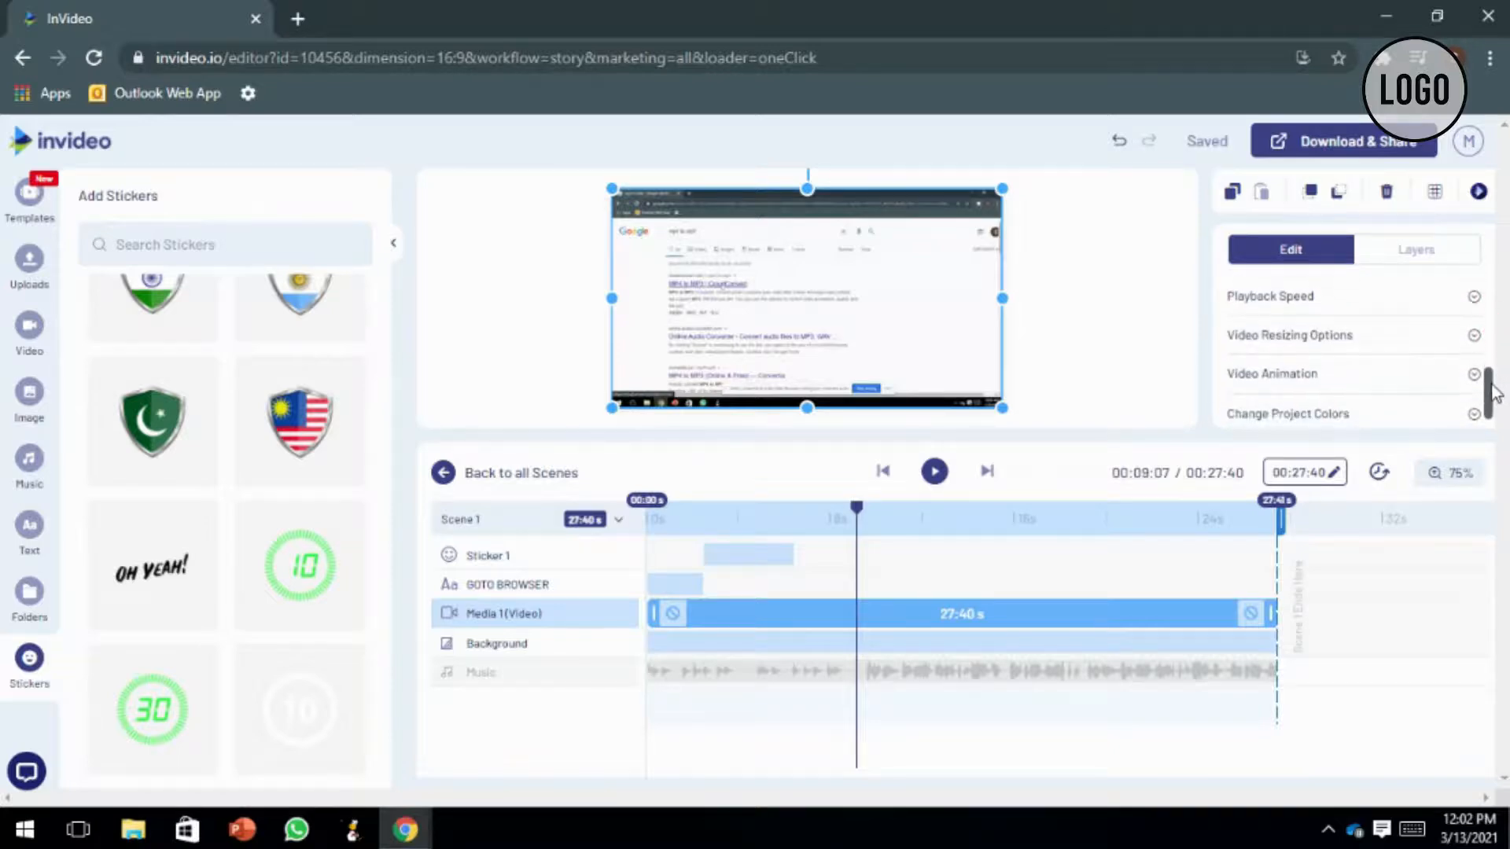
left_click(1415, 348)
left_click_drag(1503, 340, 1496, 377)
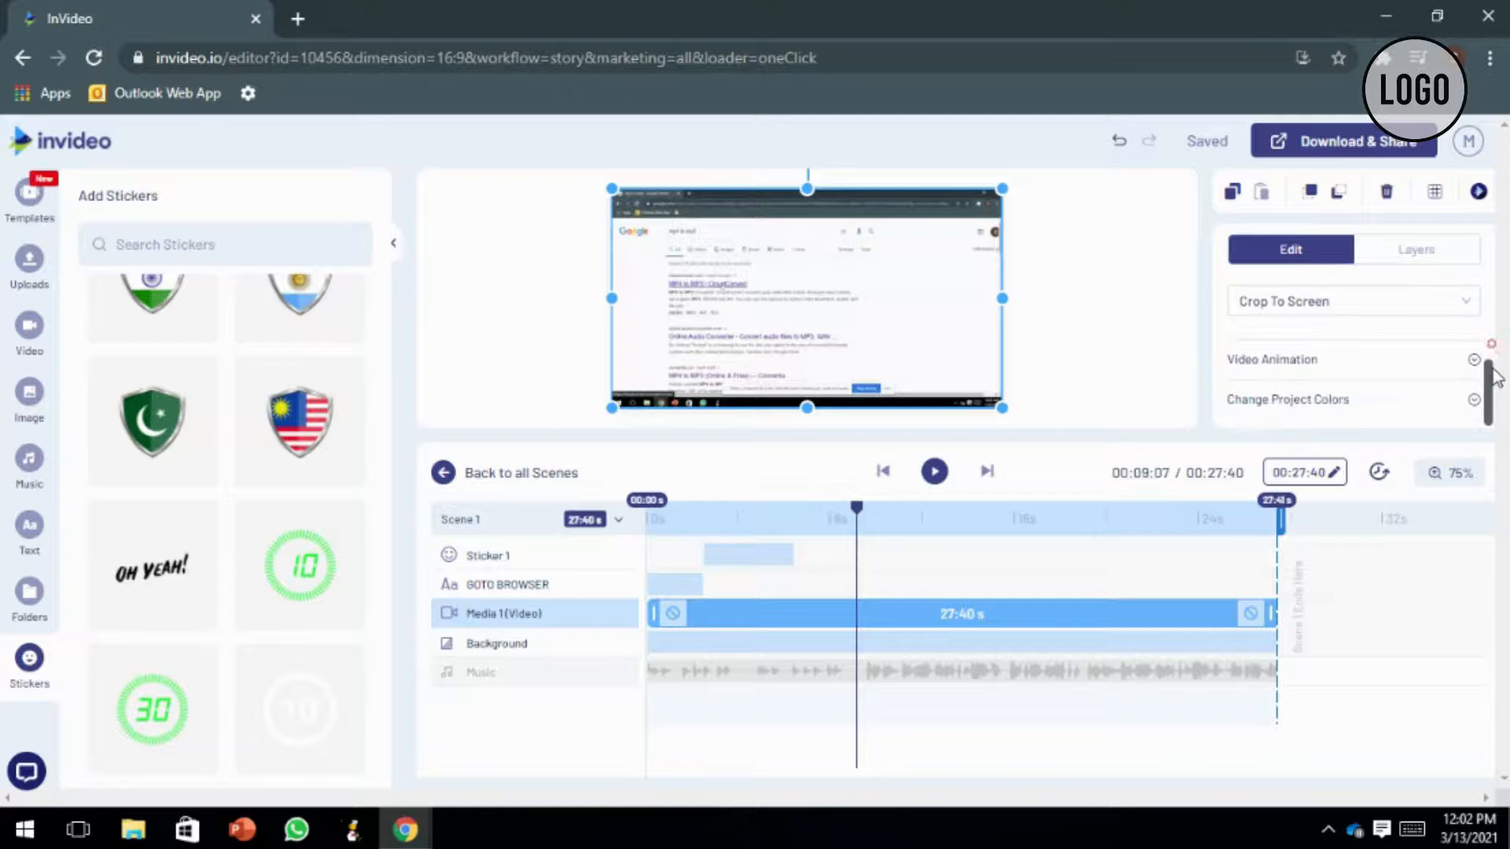
Apply the Shift From Left In animation to the selected video clip.
left_click(1438, 366)
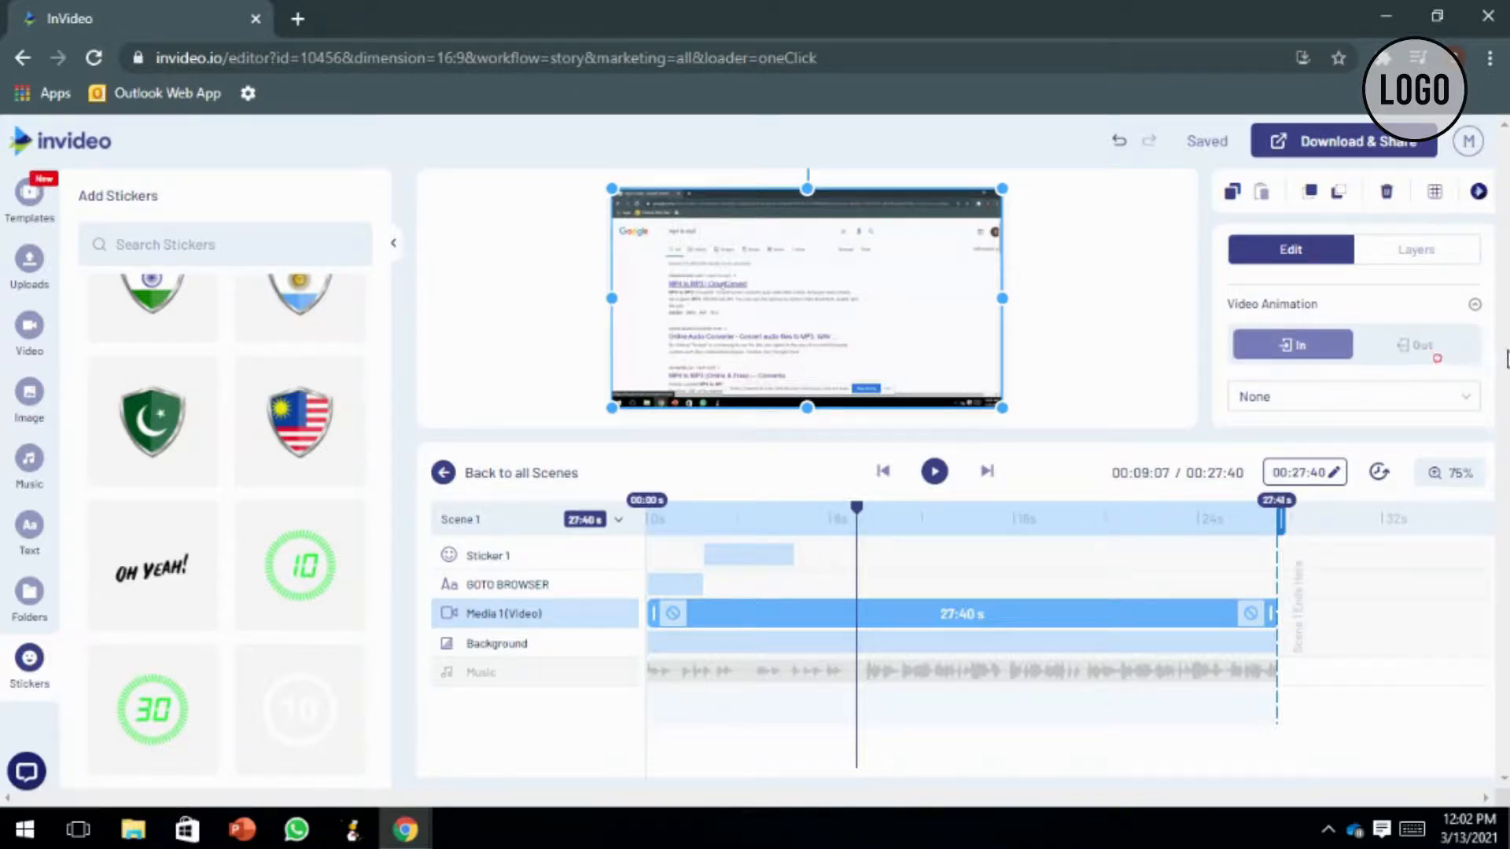
left_click(1385, 392)
left_click_drag(1488, 356, 1490, 377)
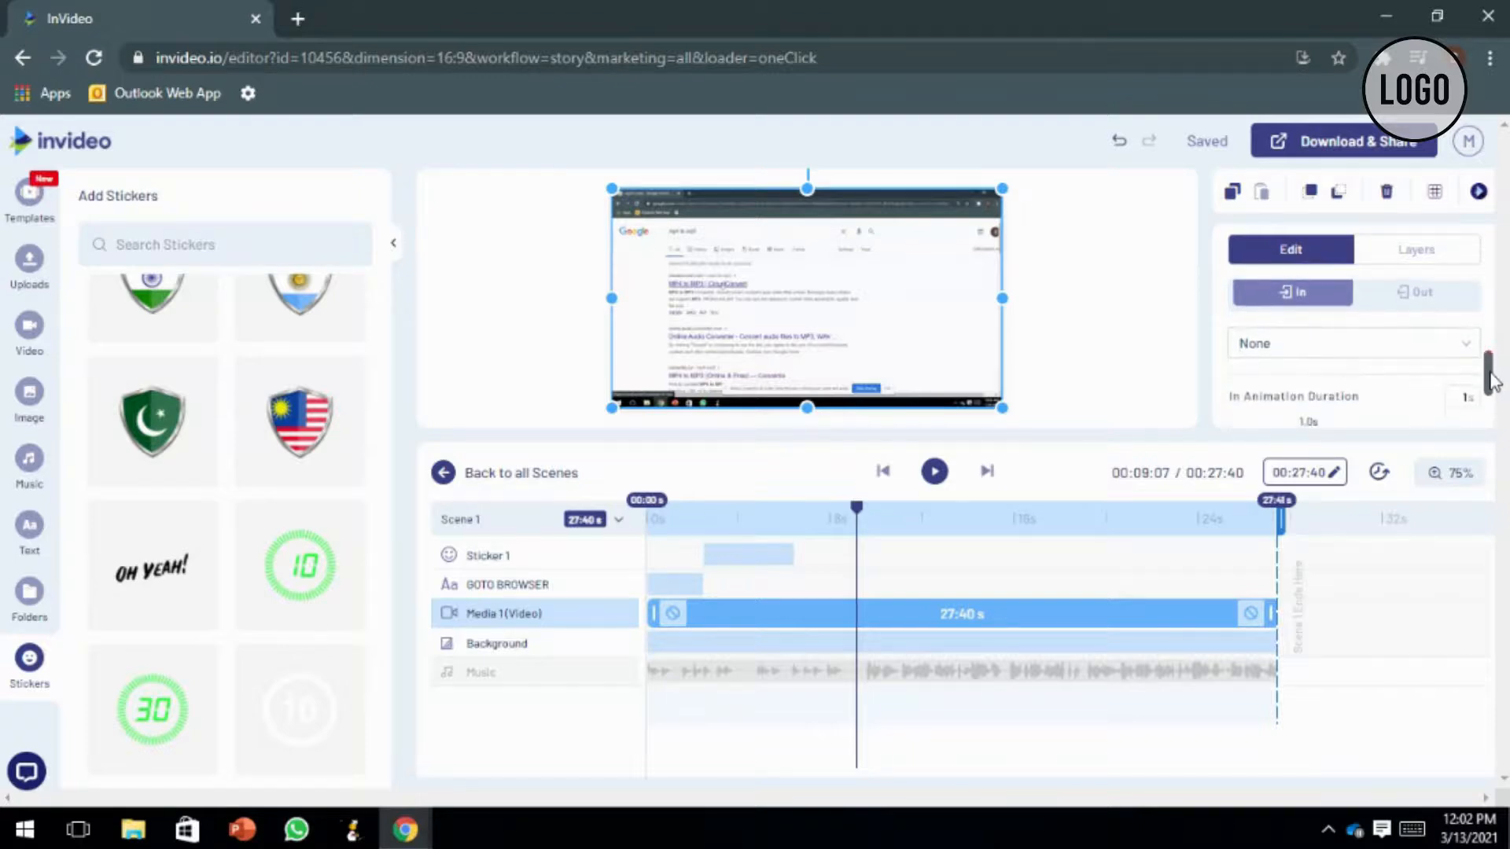
left_click(1467, 344)
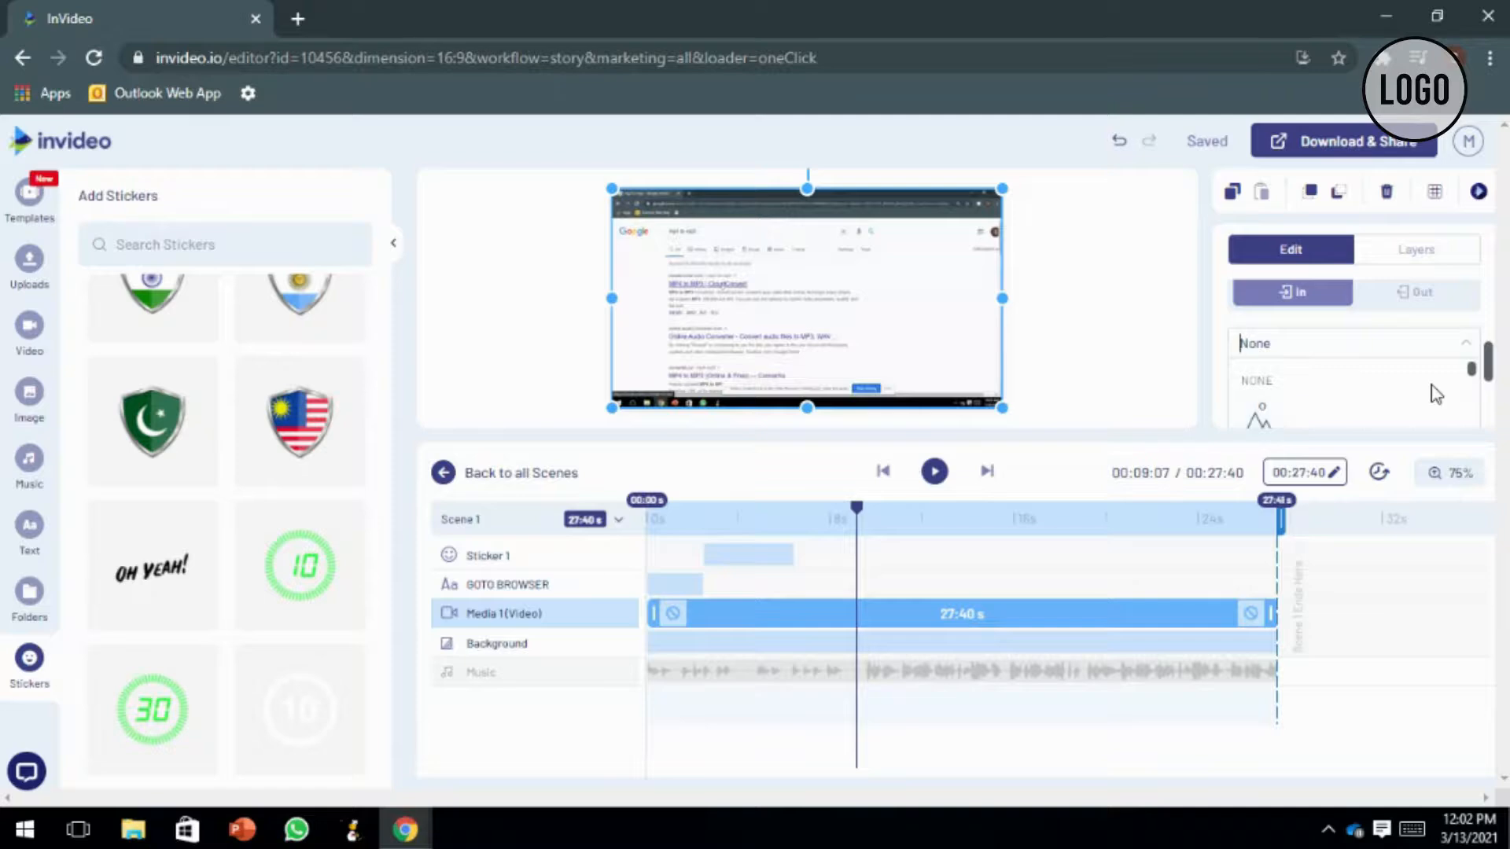
left_click(1276, 400)
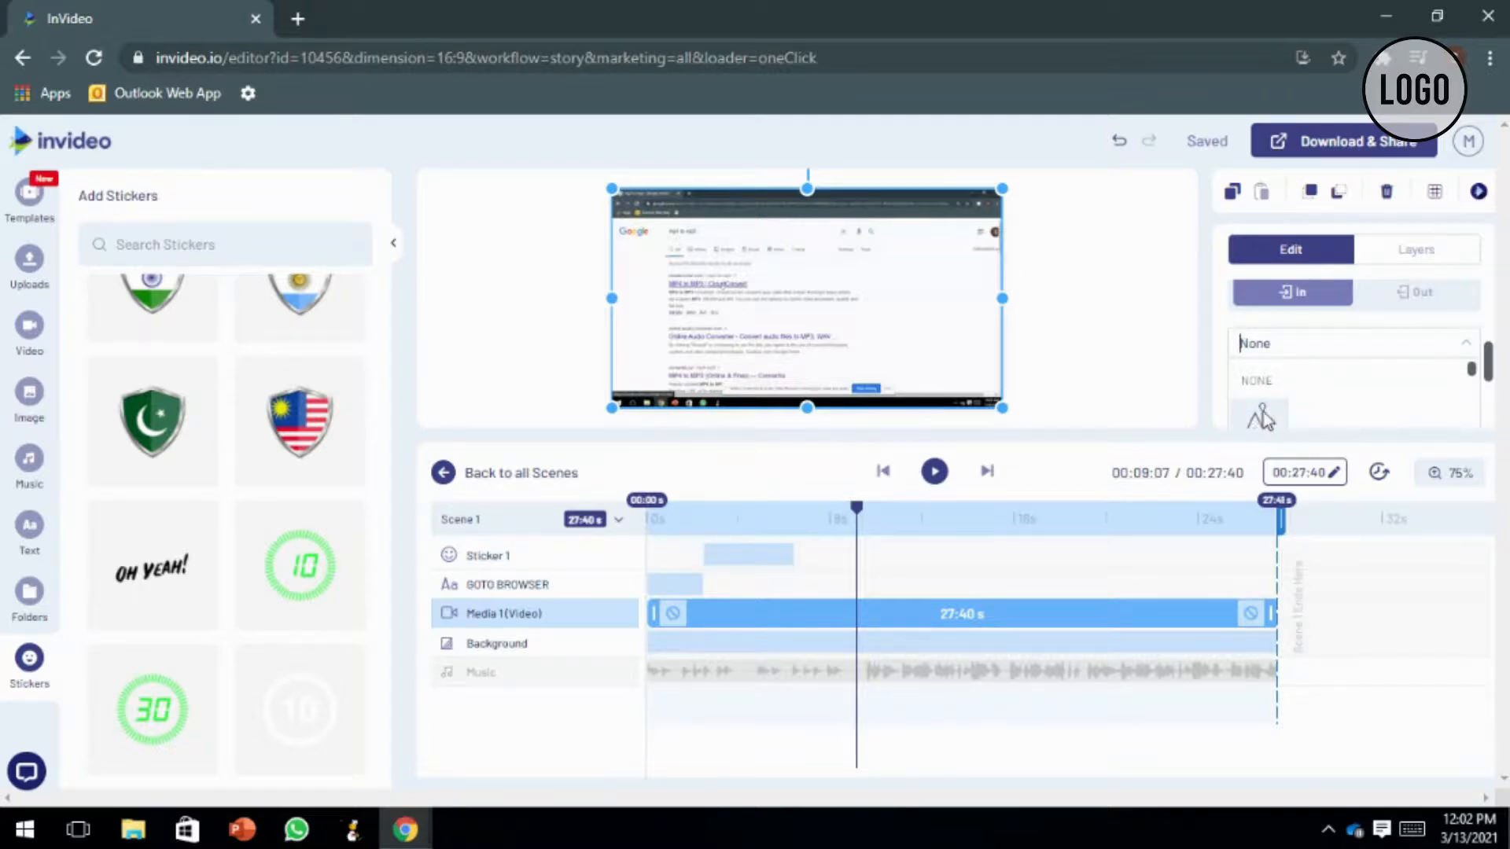
left_click(1261, 411)
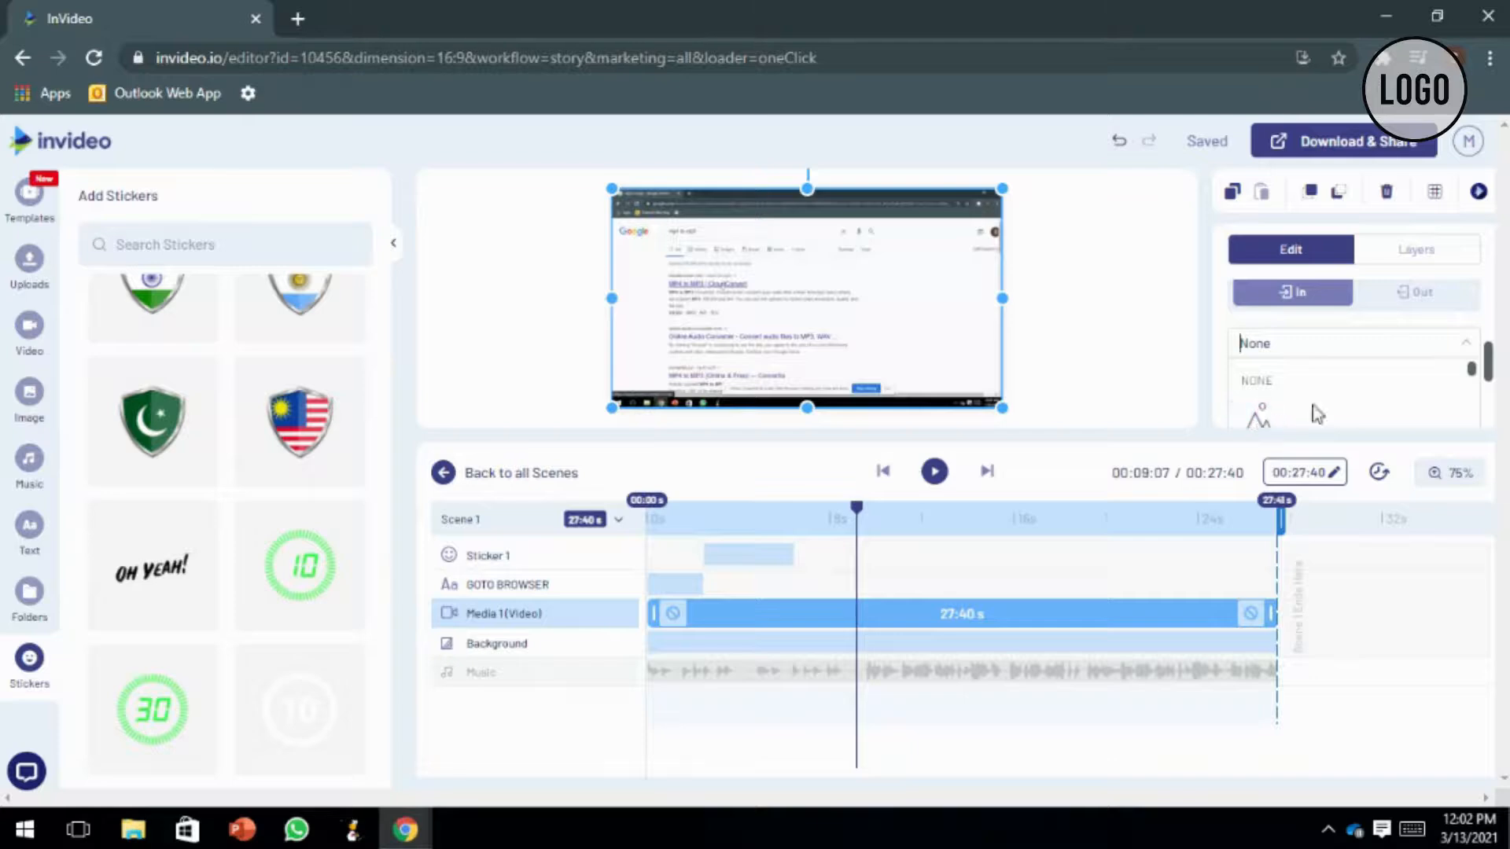
left_click_drag(1474, 375, 1472, 394)
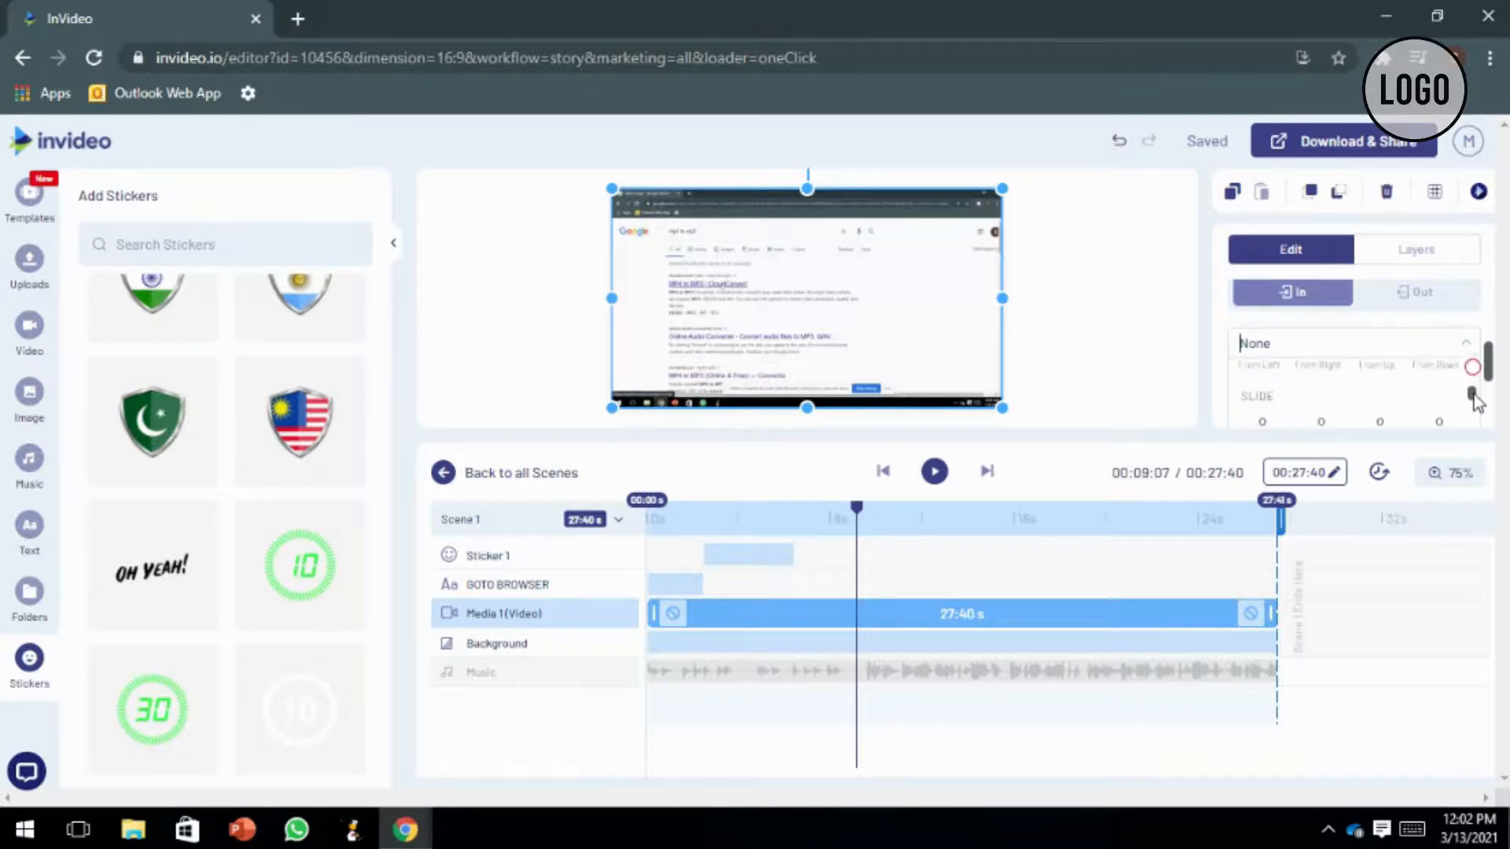
left_click(1249, 377)
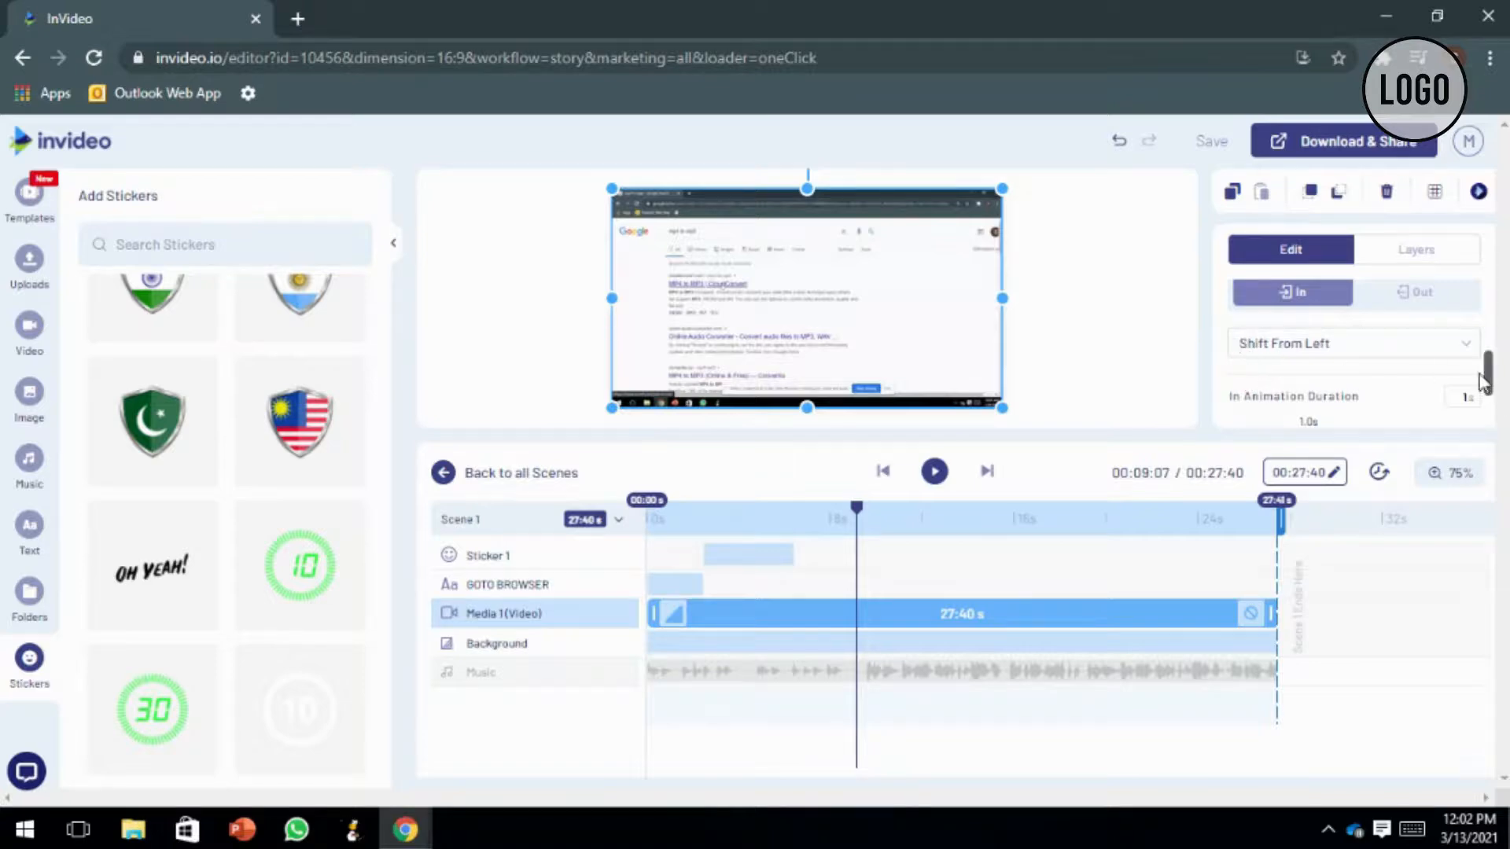
Play the scene from its start to check the clip's In animation, and pause a few seconds in.
left_click_drag(855, 520, 625, 538)
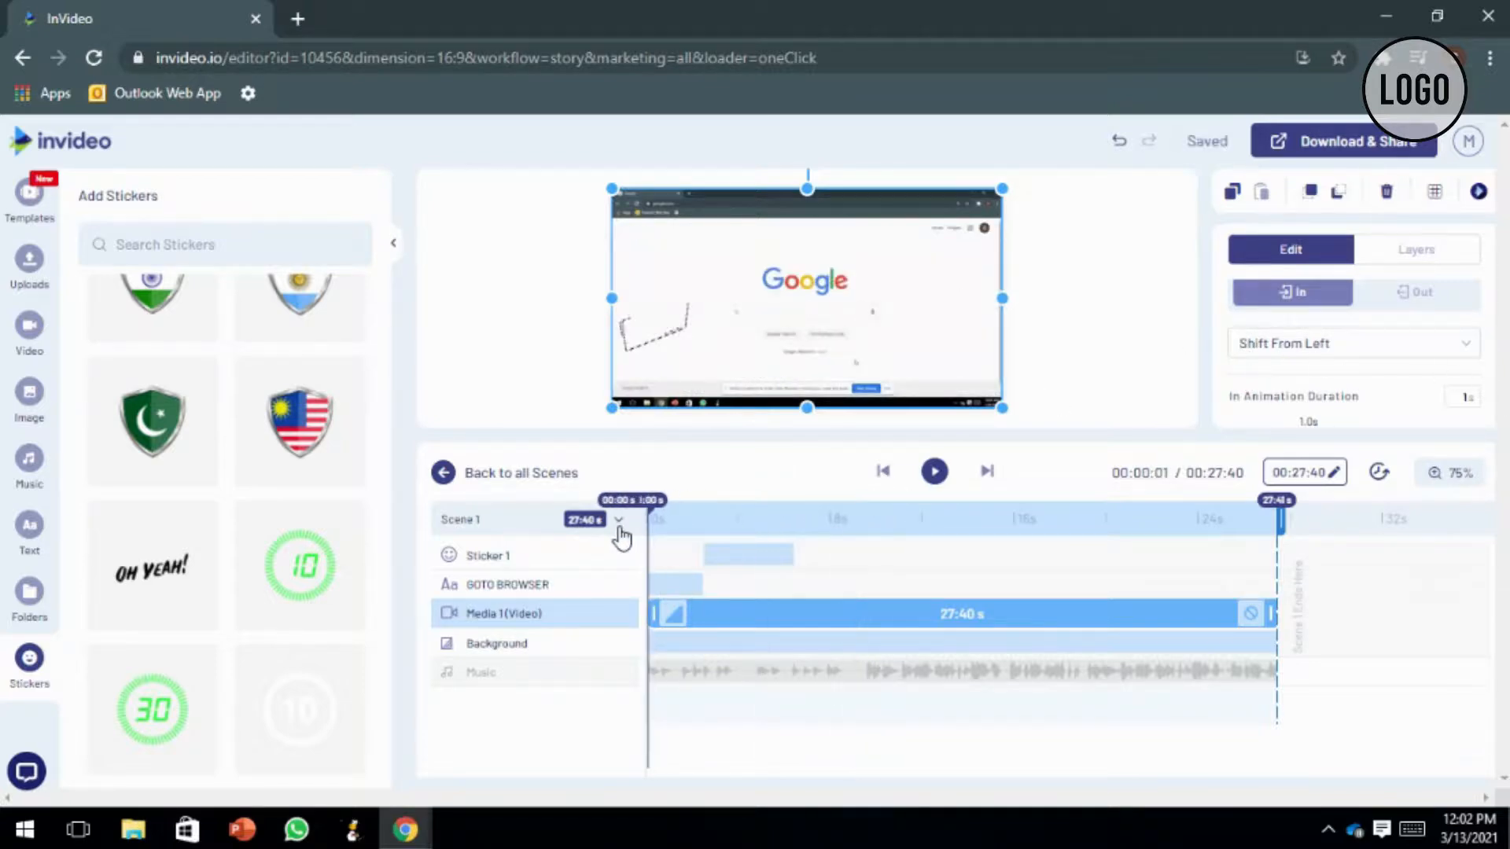
left_click(932, 472)
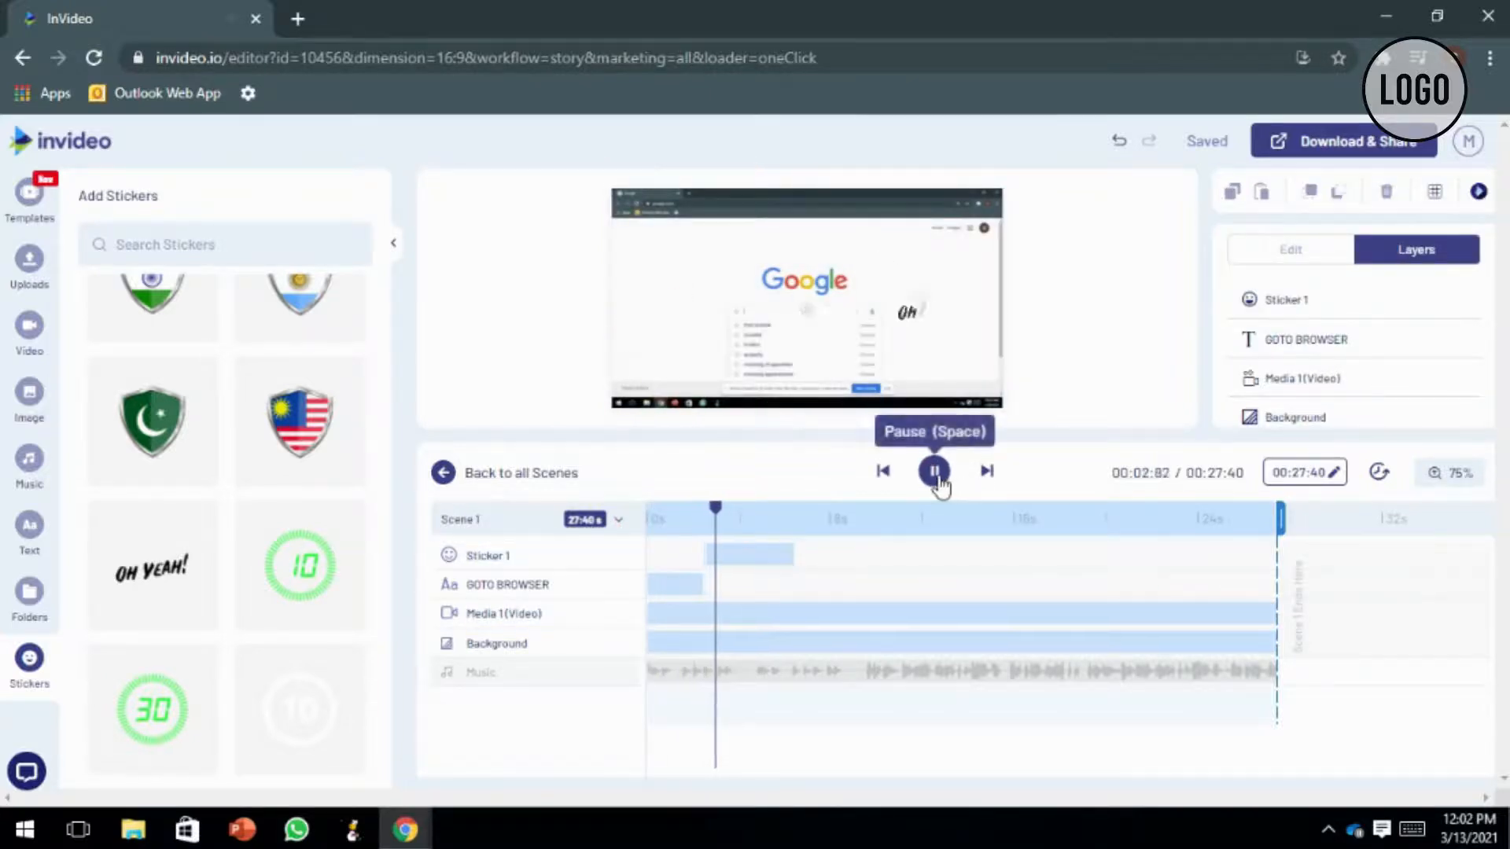
left_click(935, 472)
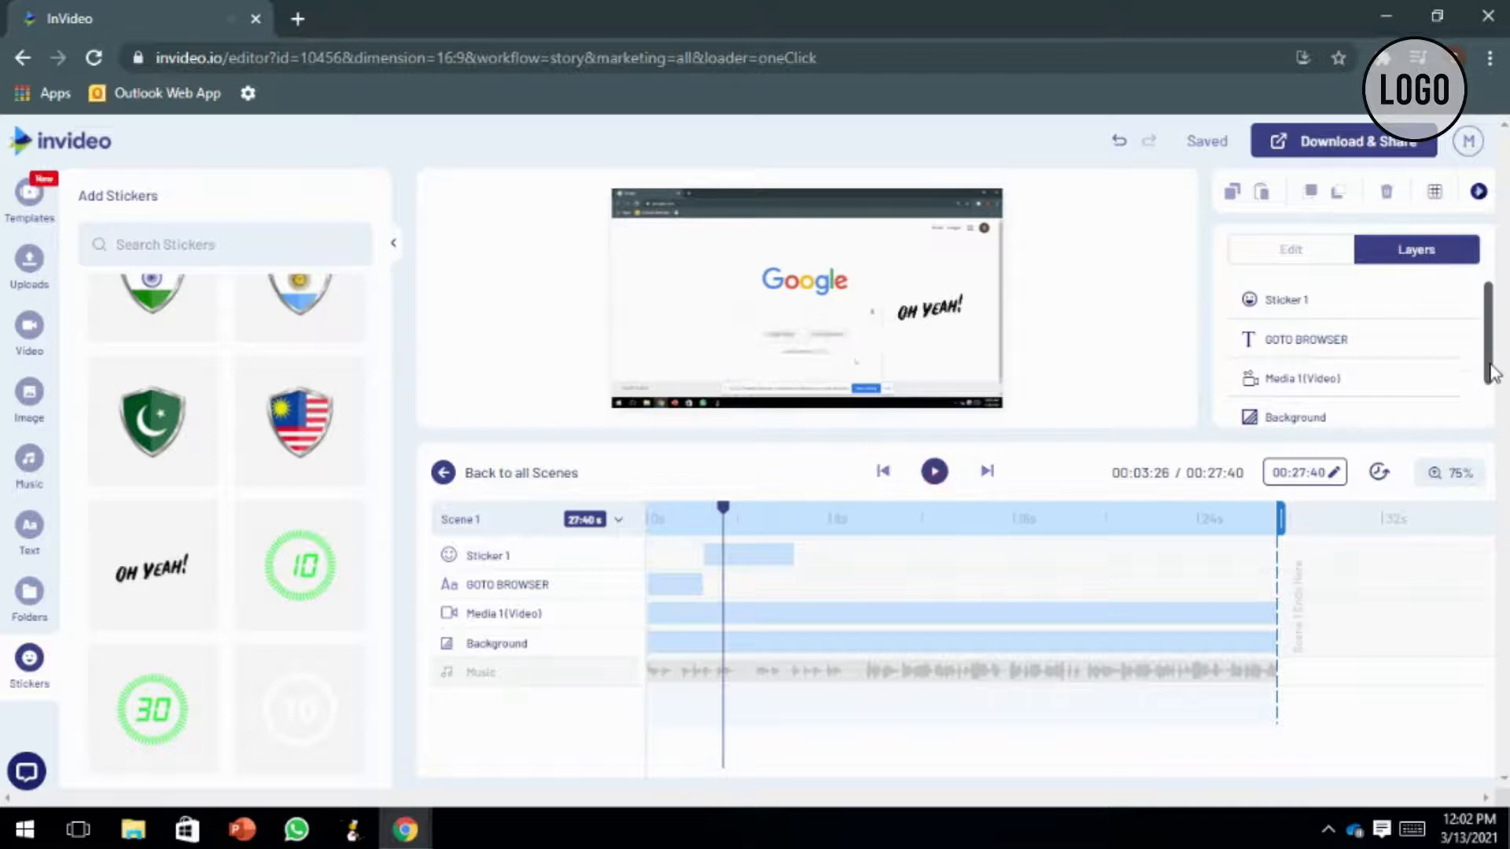
mouse_move(1493, 357)
left_mouse_down()
mouse_move(1494, 408)
mouse_move(1502, 353)
left_mouse_up()
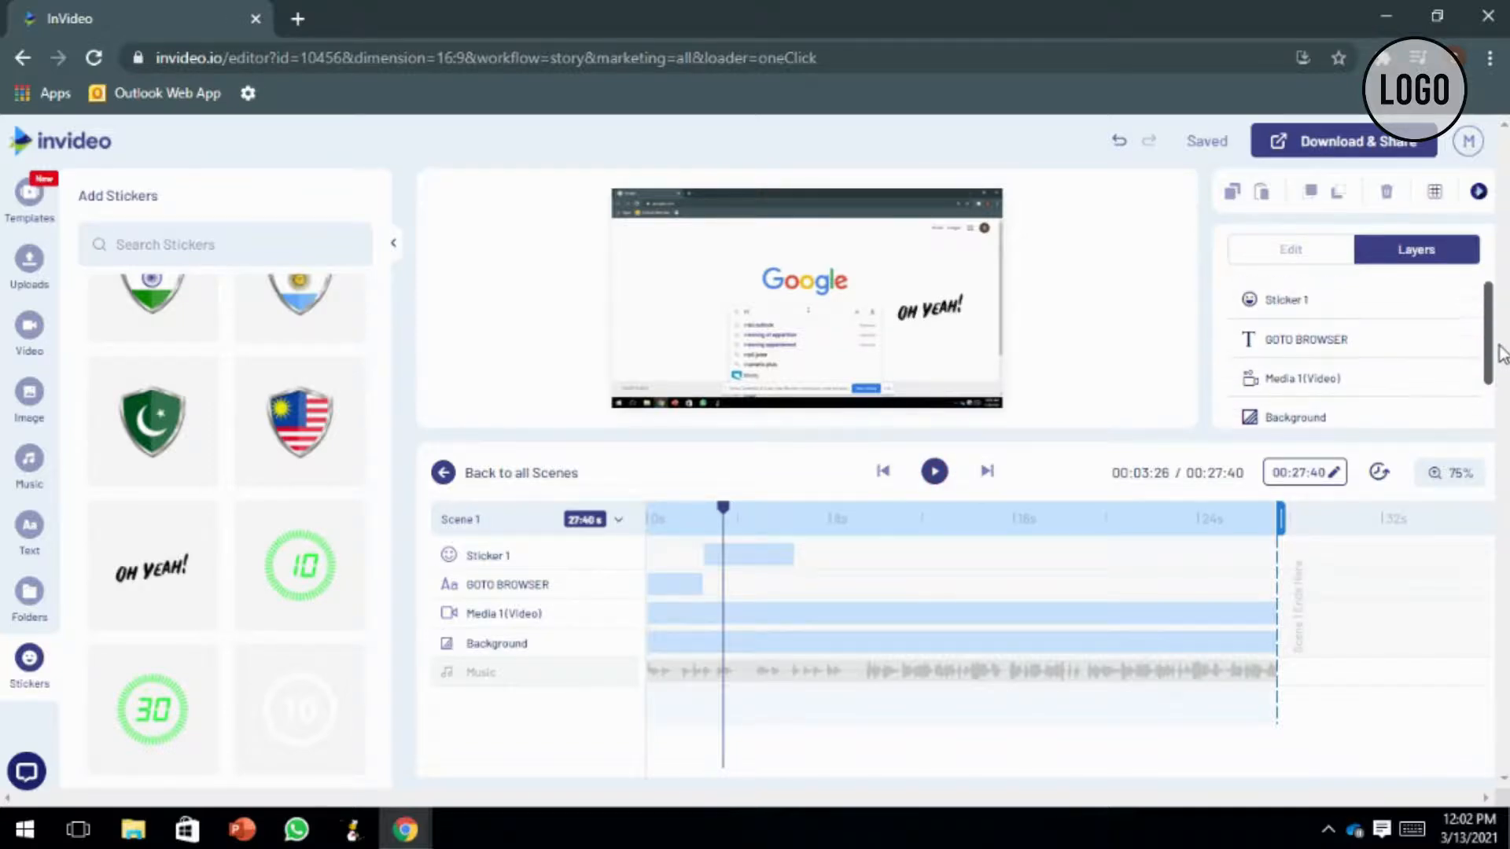
Shrink the "OH YEAH!" sticker slightly and rotate it clockwise in the frame.
left_click(1347, 298)
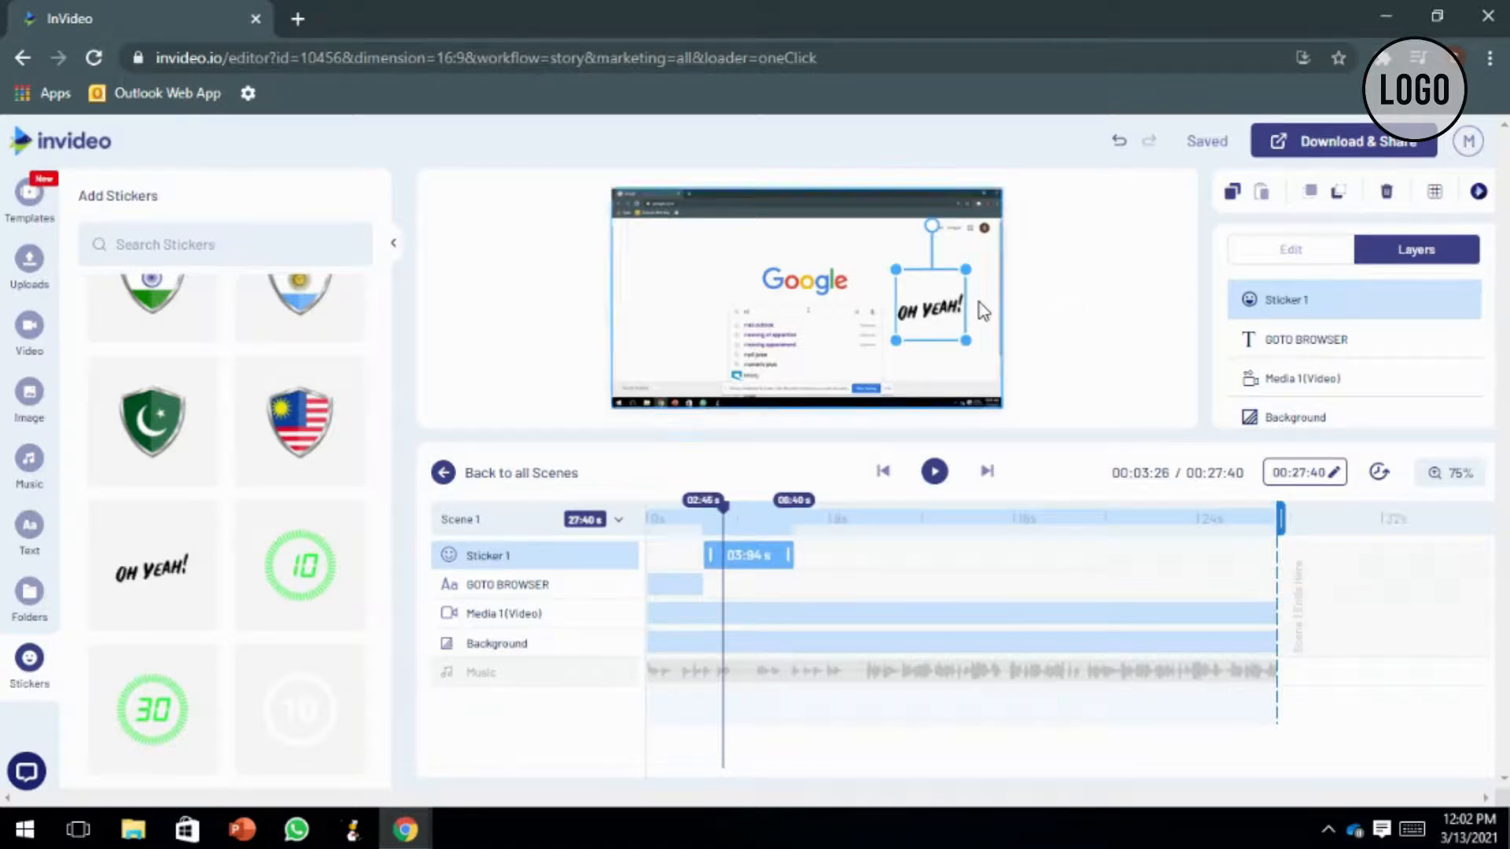
left_click_drag(968, 340, 957, 330)
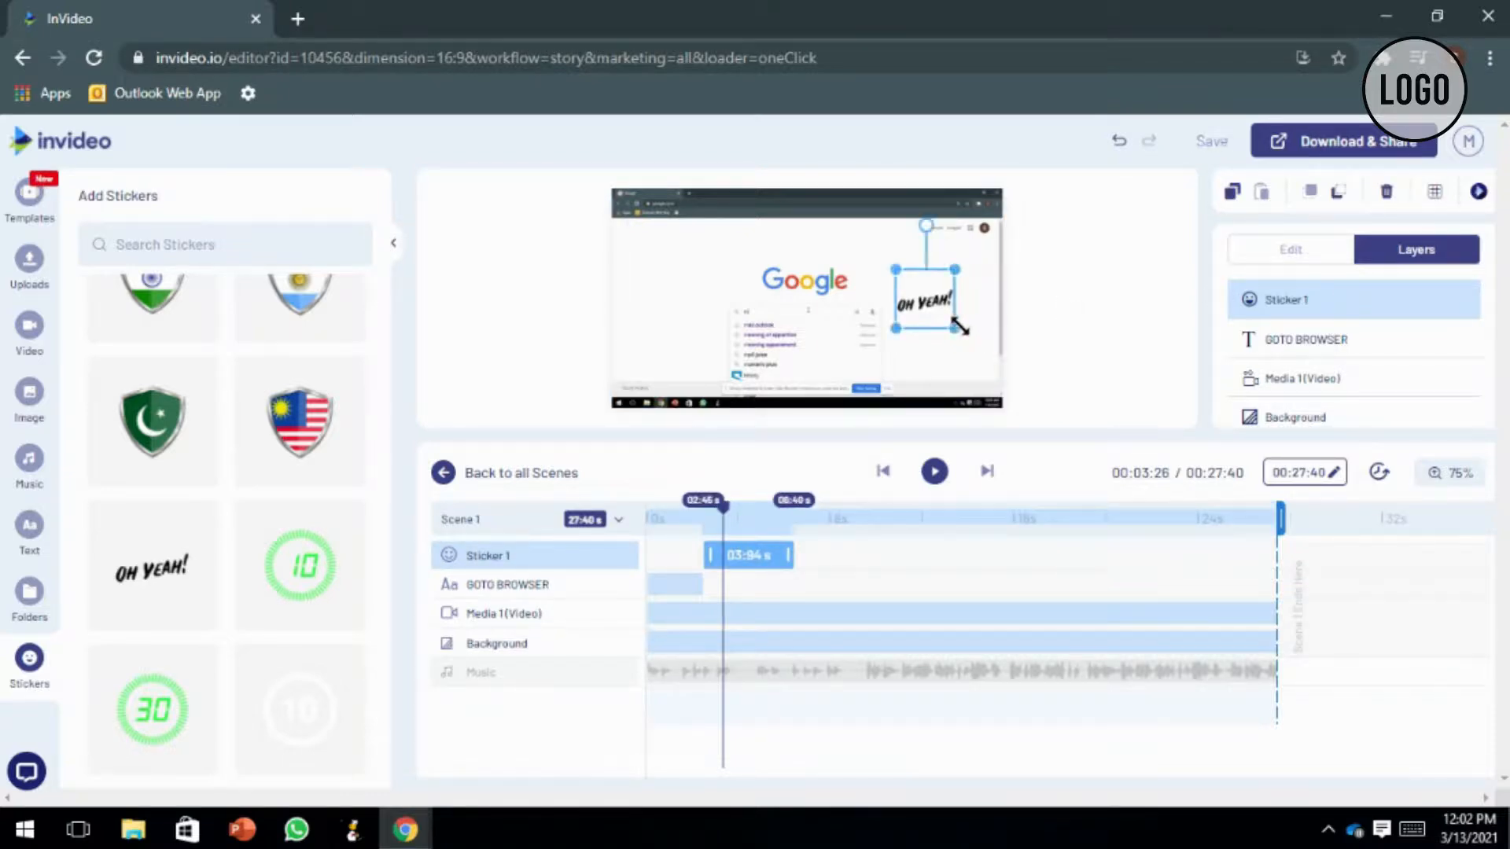
left_click_drag(932, 226, 972, 252)
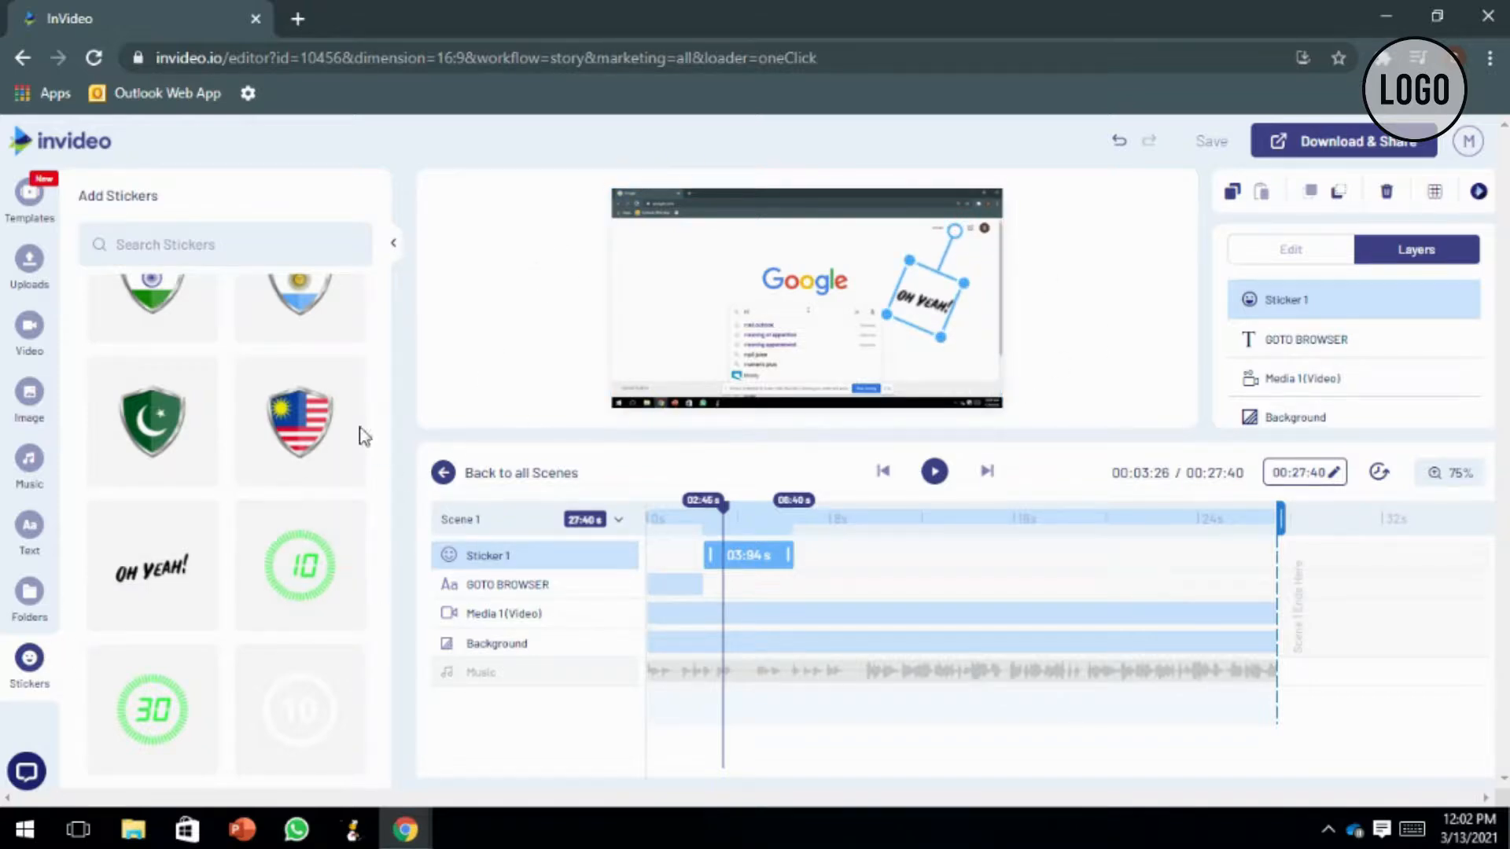
left_click(1056, 385)
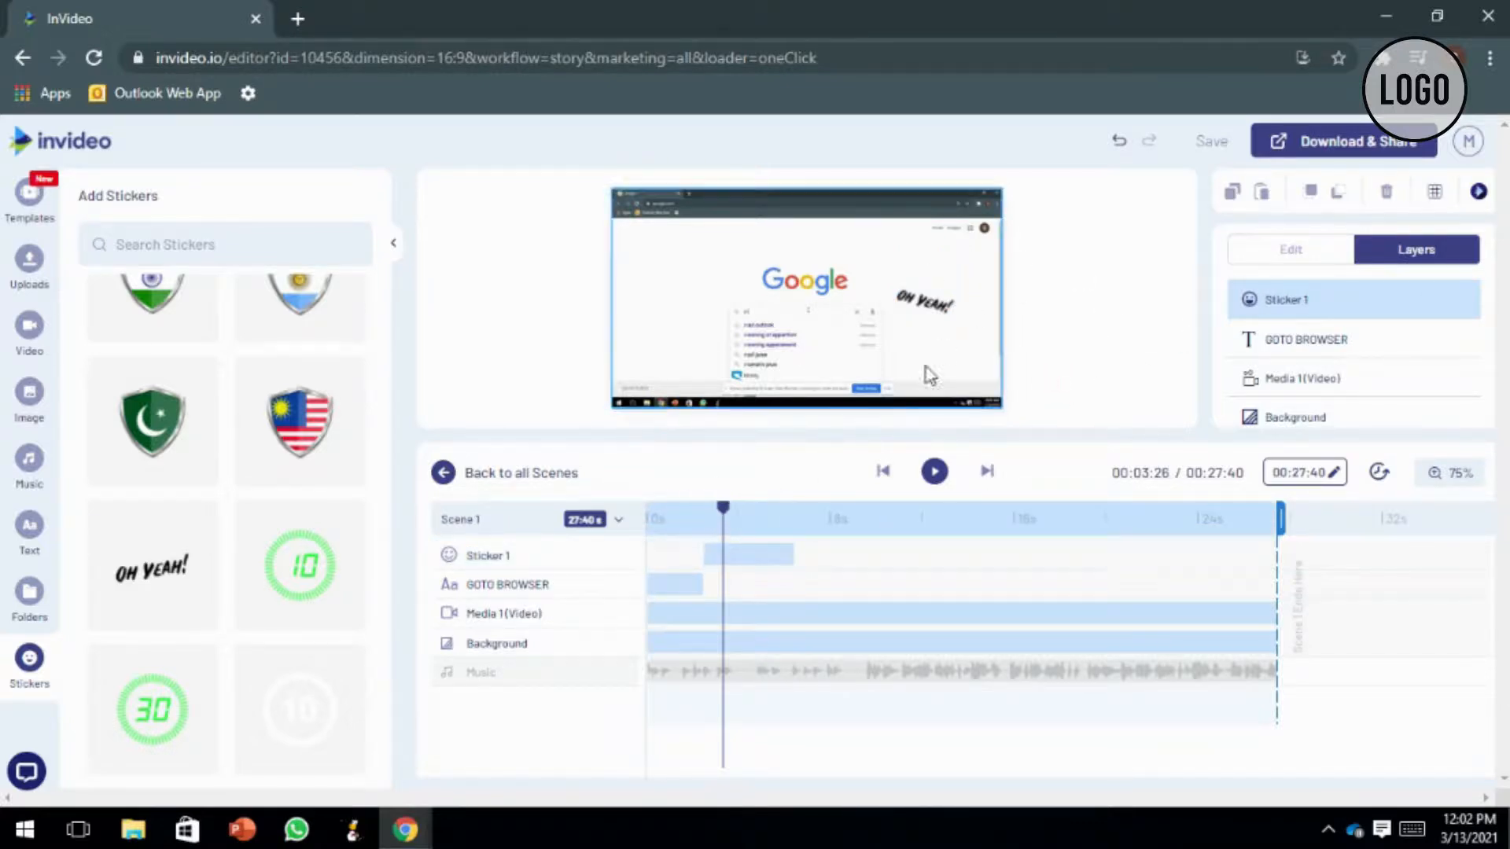
Add a blank scene after Scene 01 and delete its "Build your own scene" text.
left_click(533, 476)
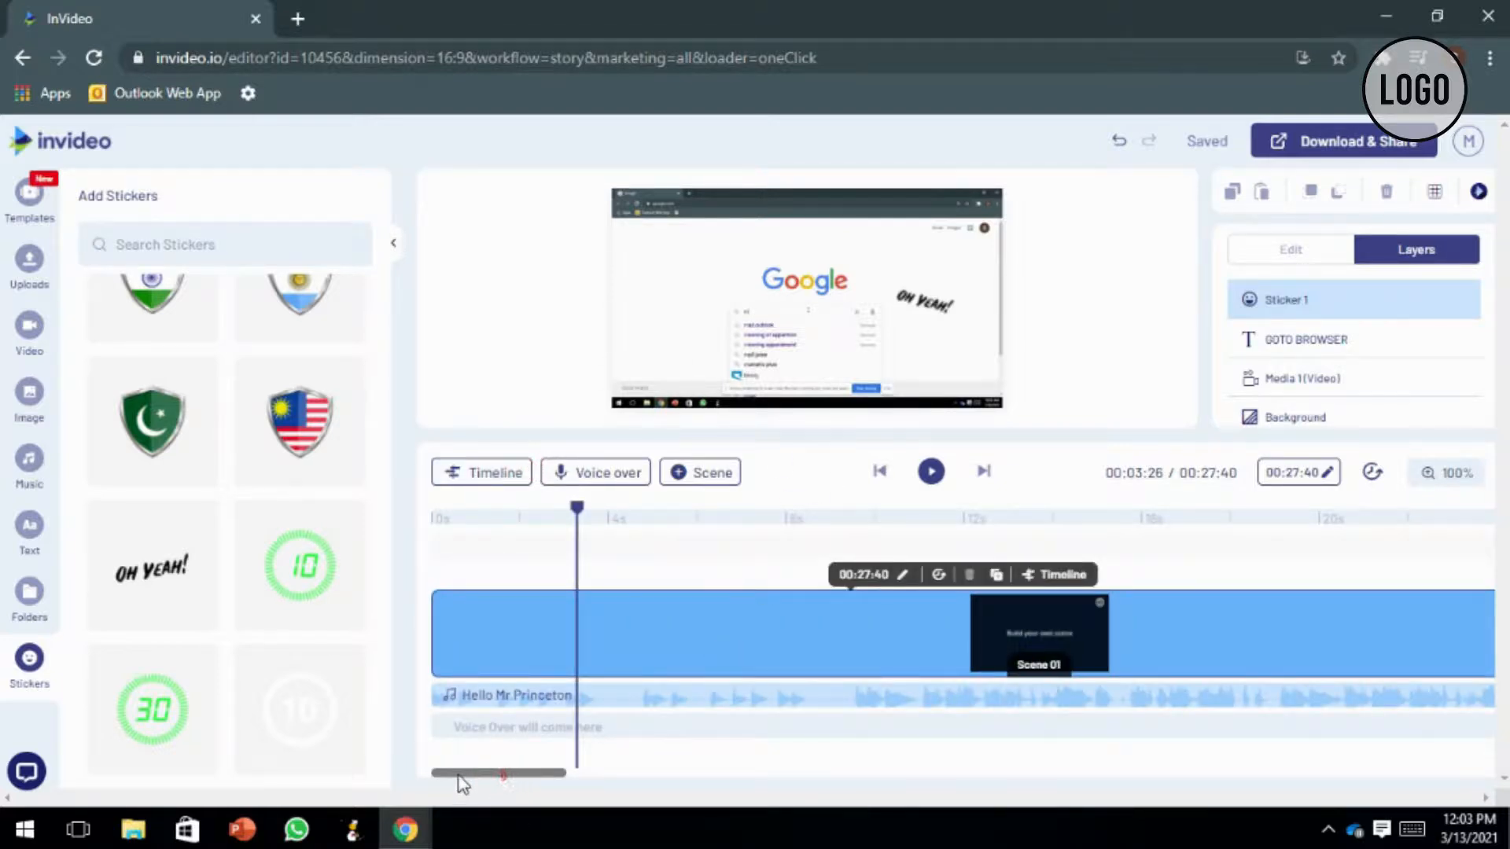
left_click_drag(480, 783, 611, 774)
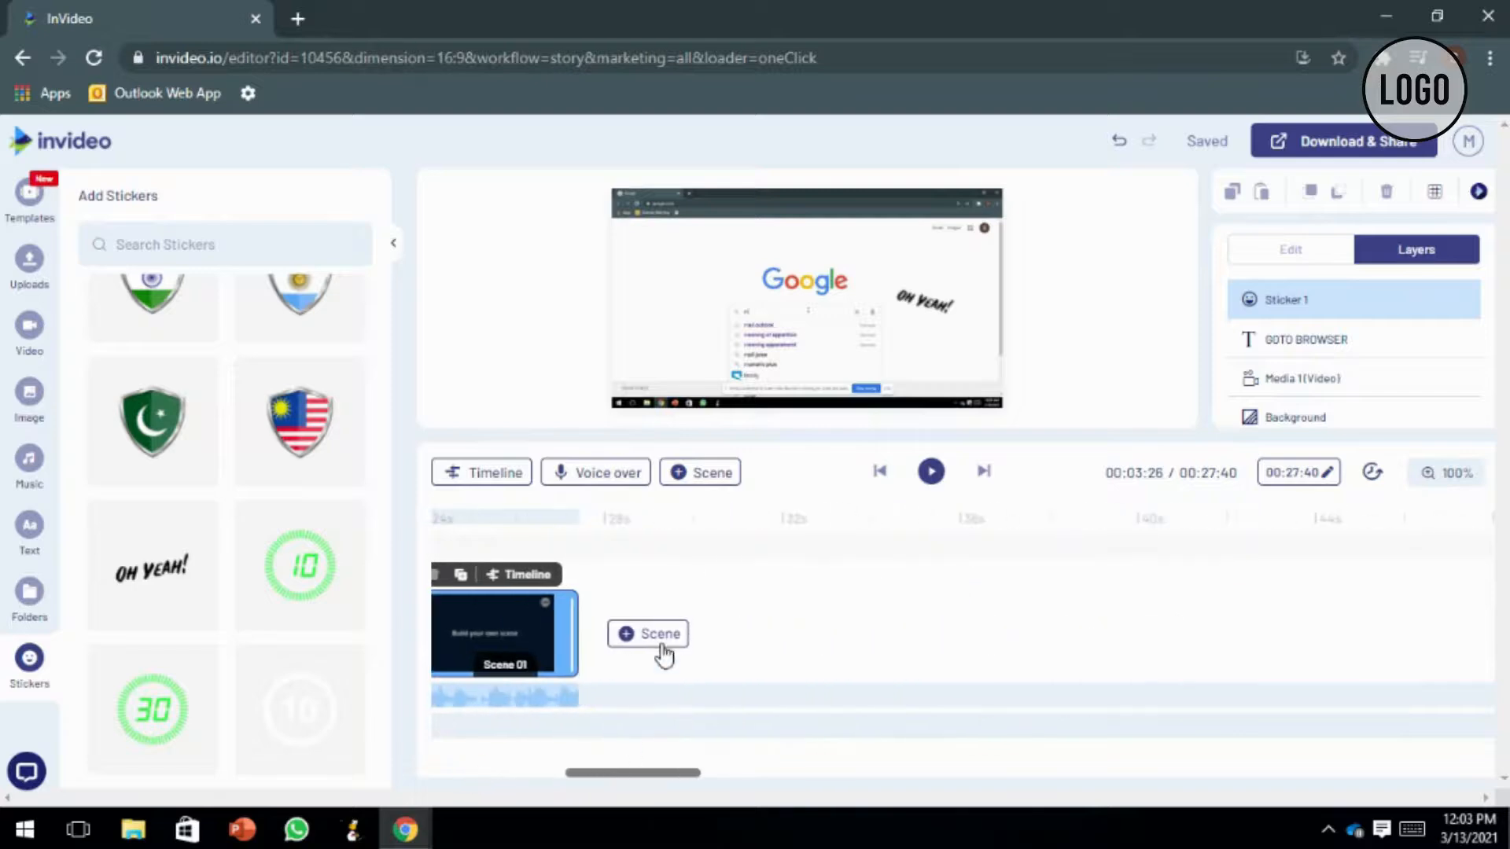
mouse_move(662, 643)
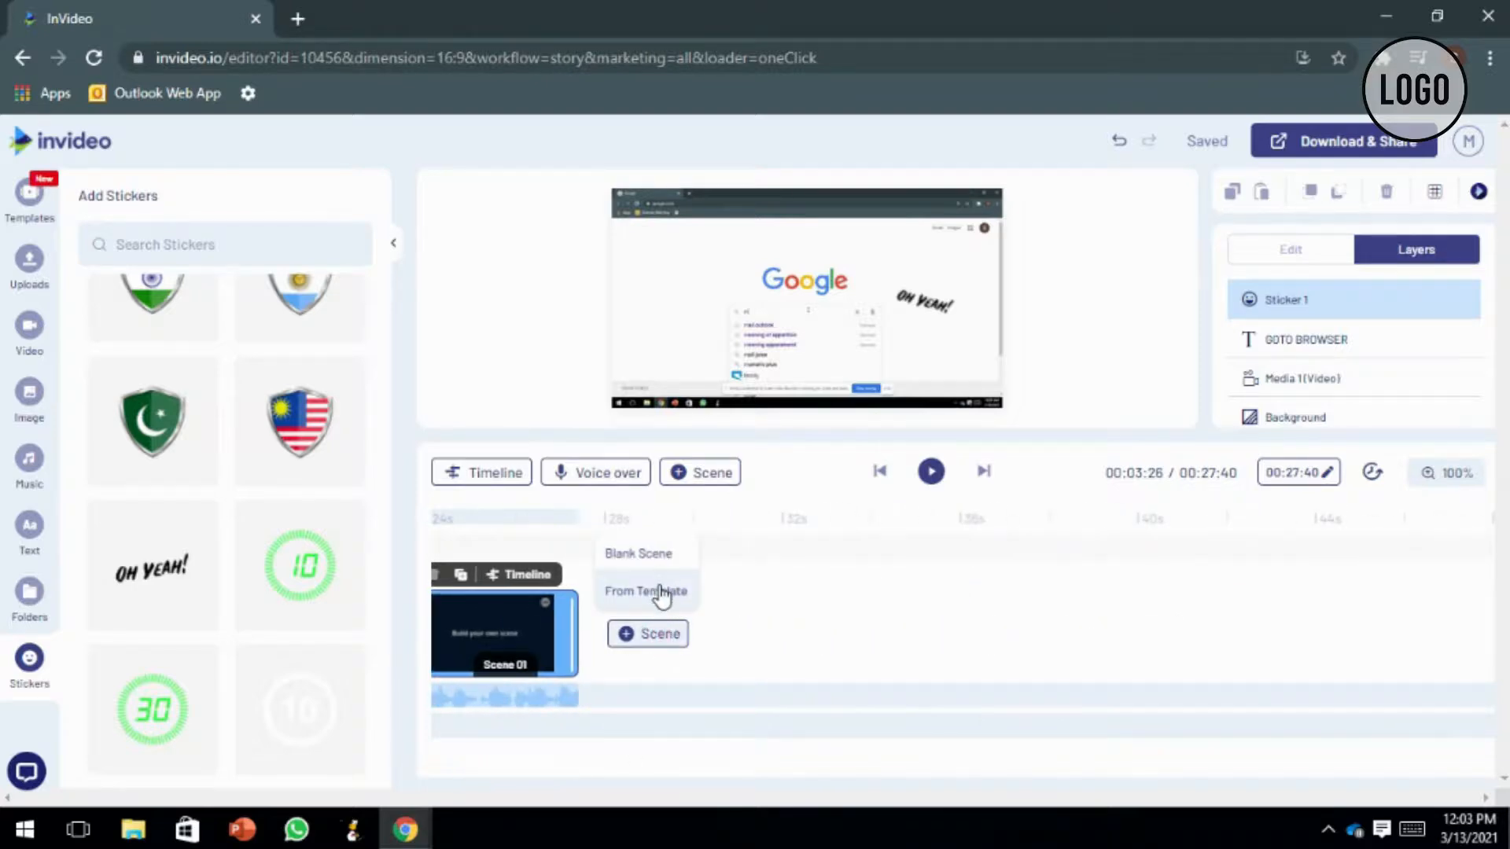
left_click(654, 563)
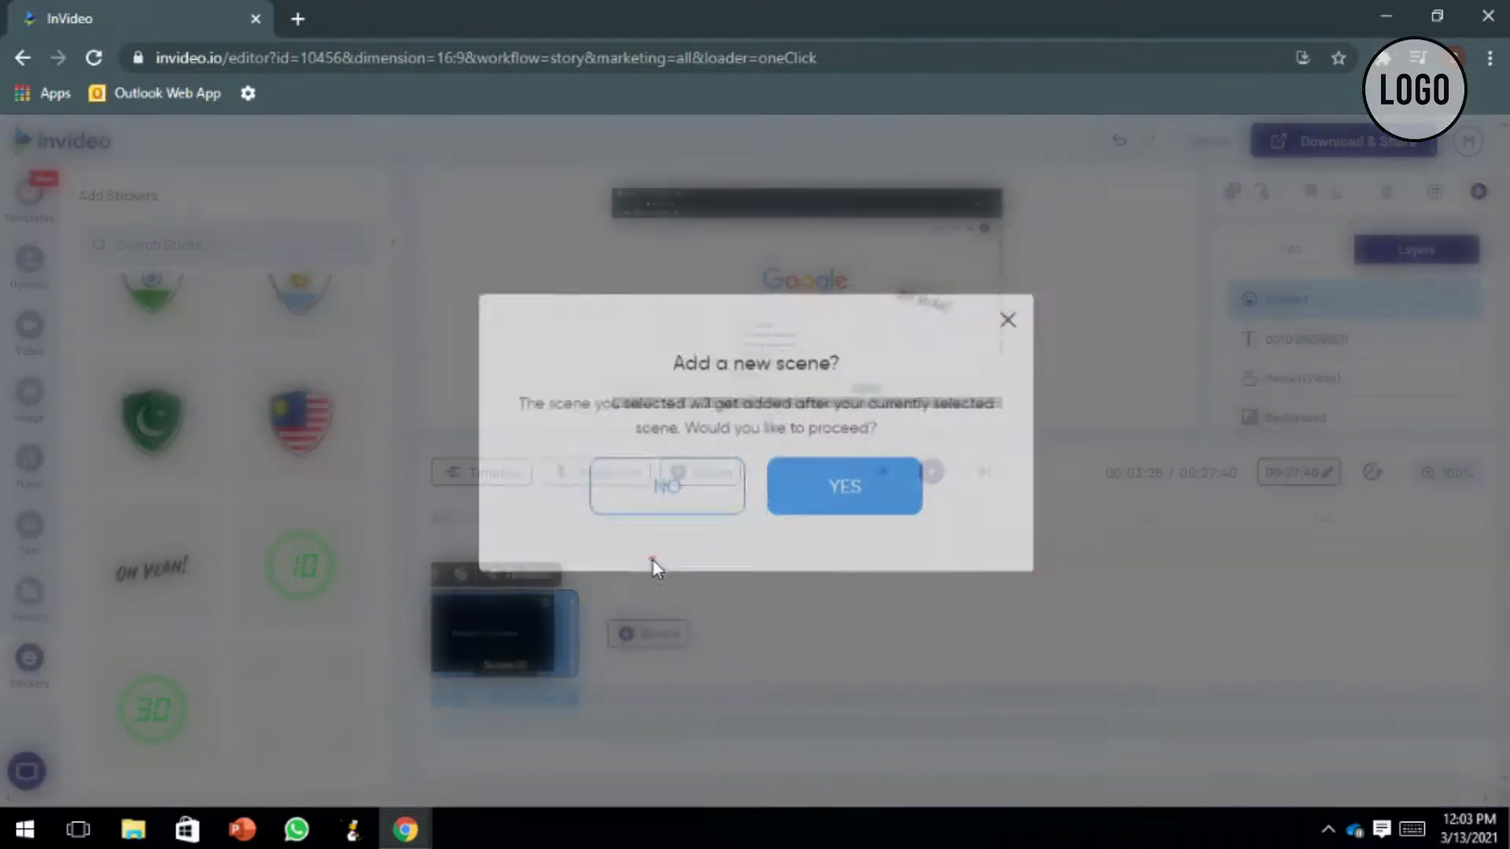
left_click(863, 525)
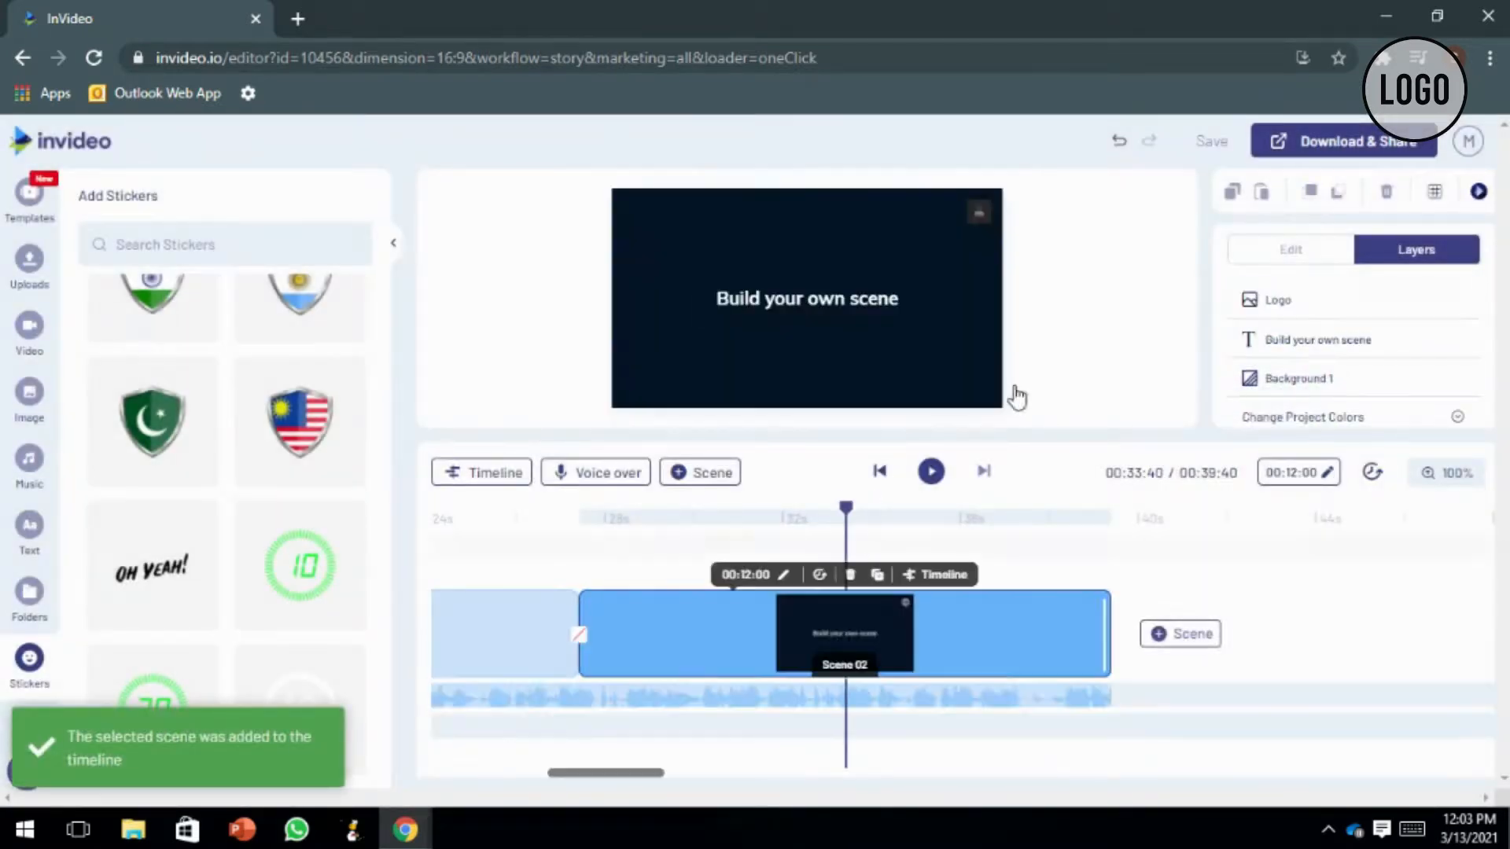
left_click(821, 300)
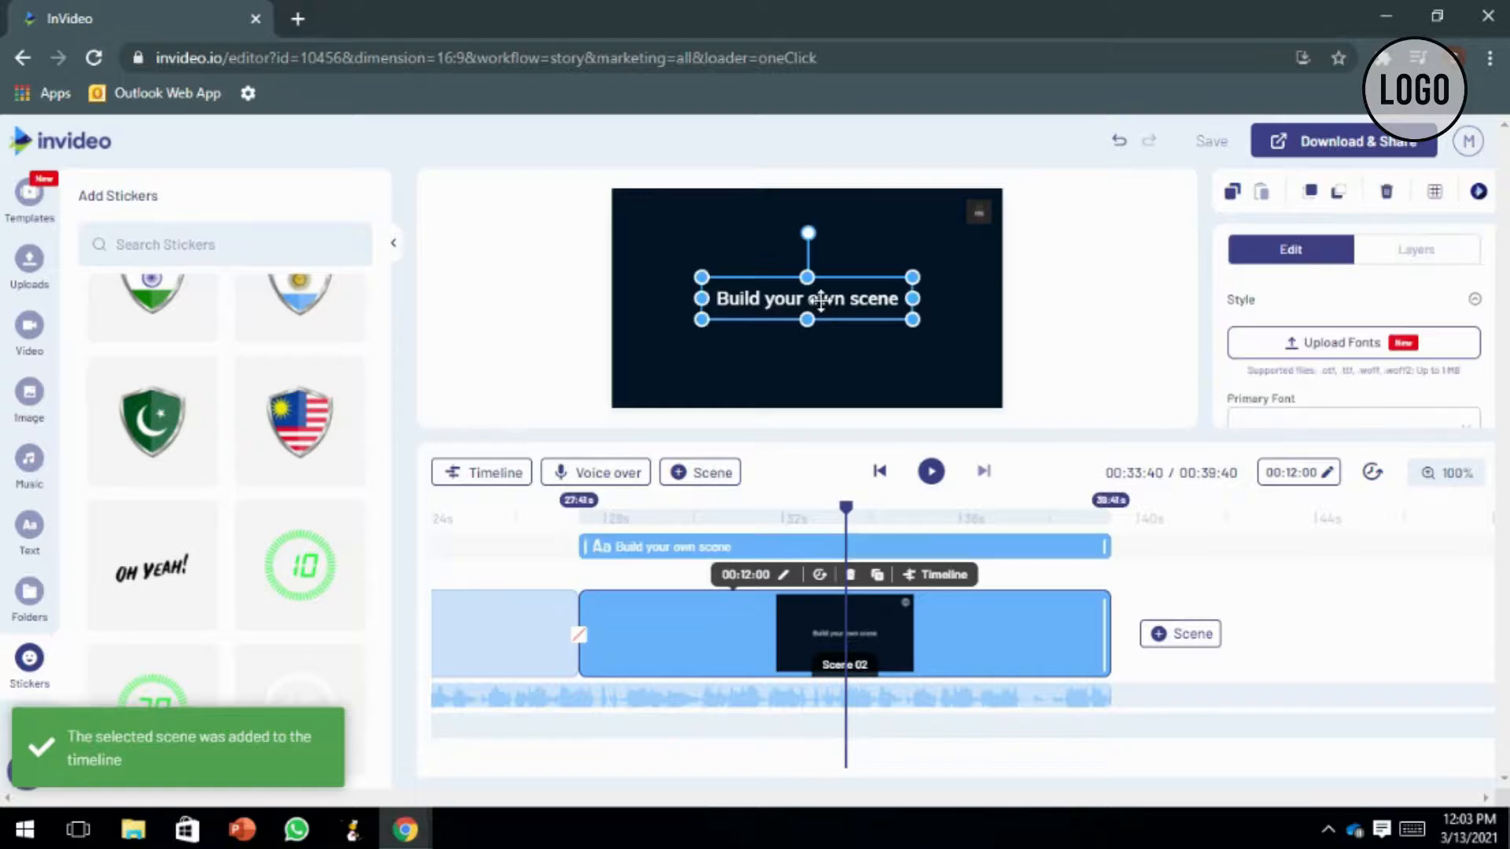
key("Delete")
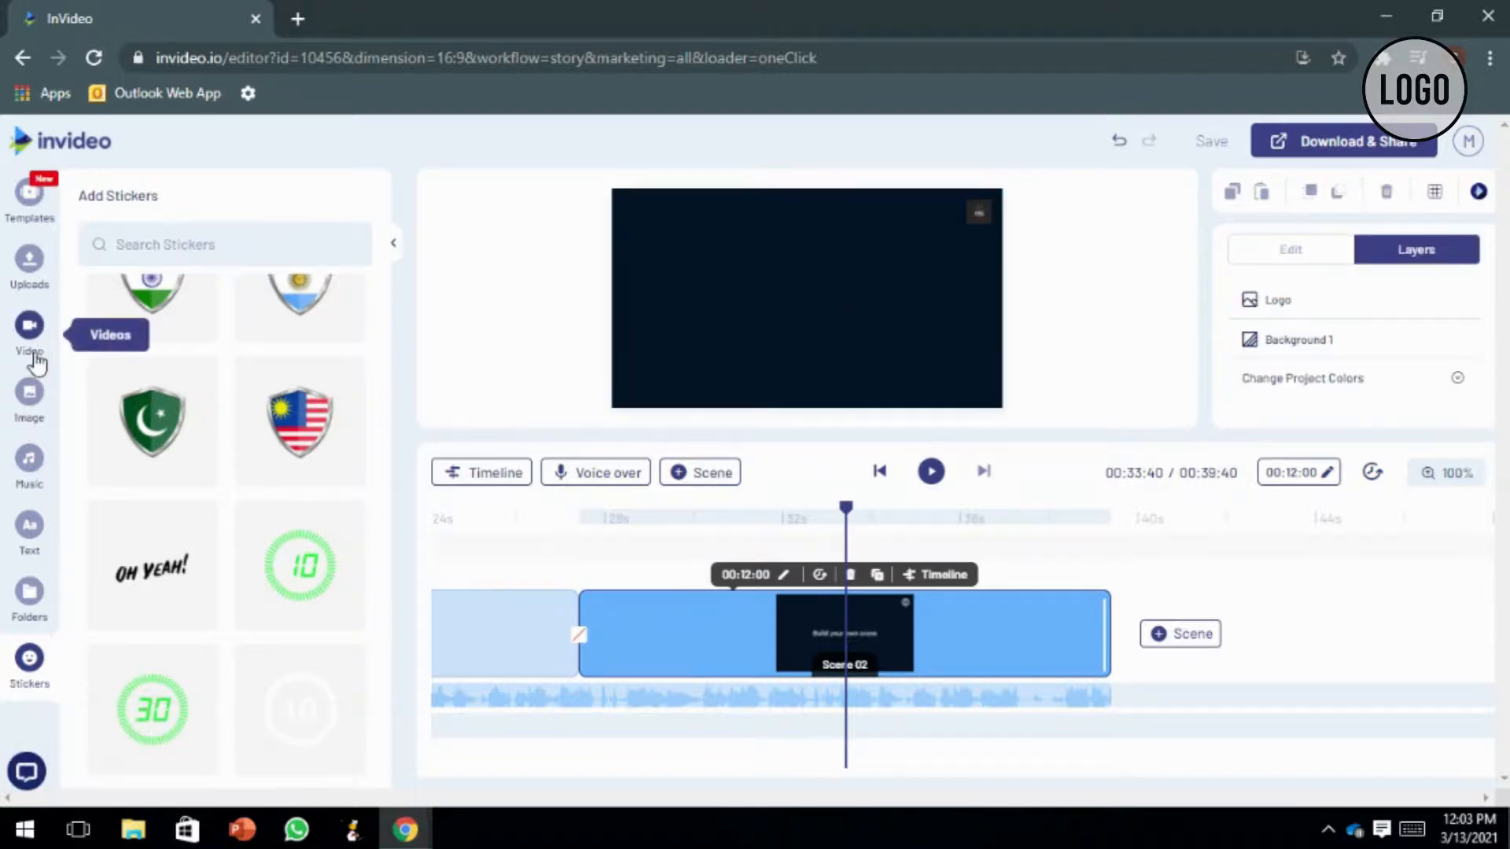
Search the image library for "LIKE IT" and browse the pictures.
left_click(39, 397)
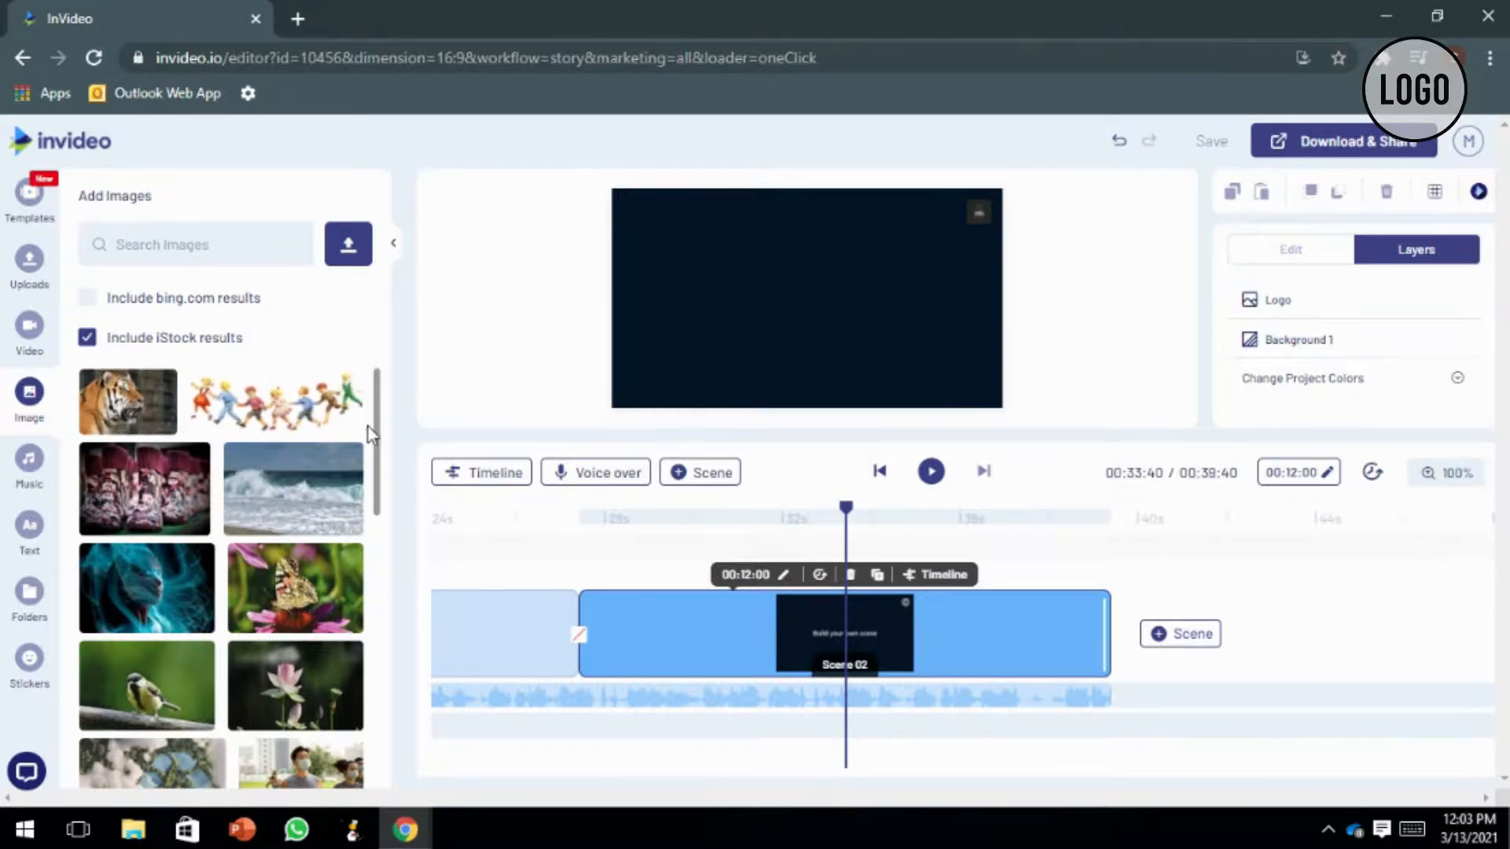
left_click_drag(377, 437, 381, 407)
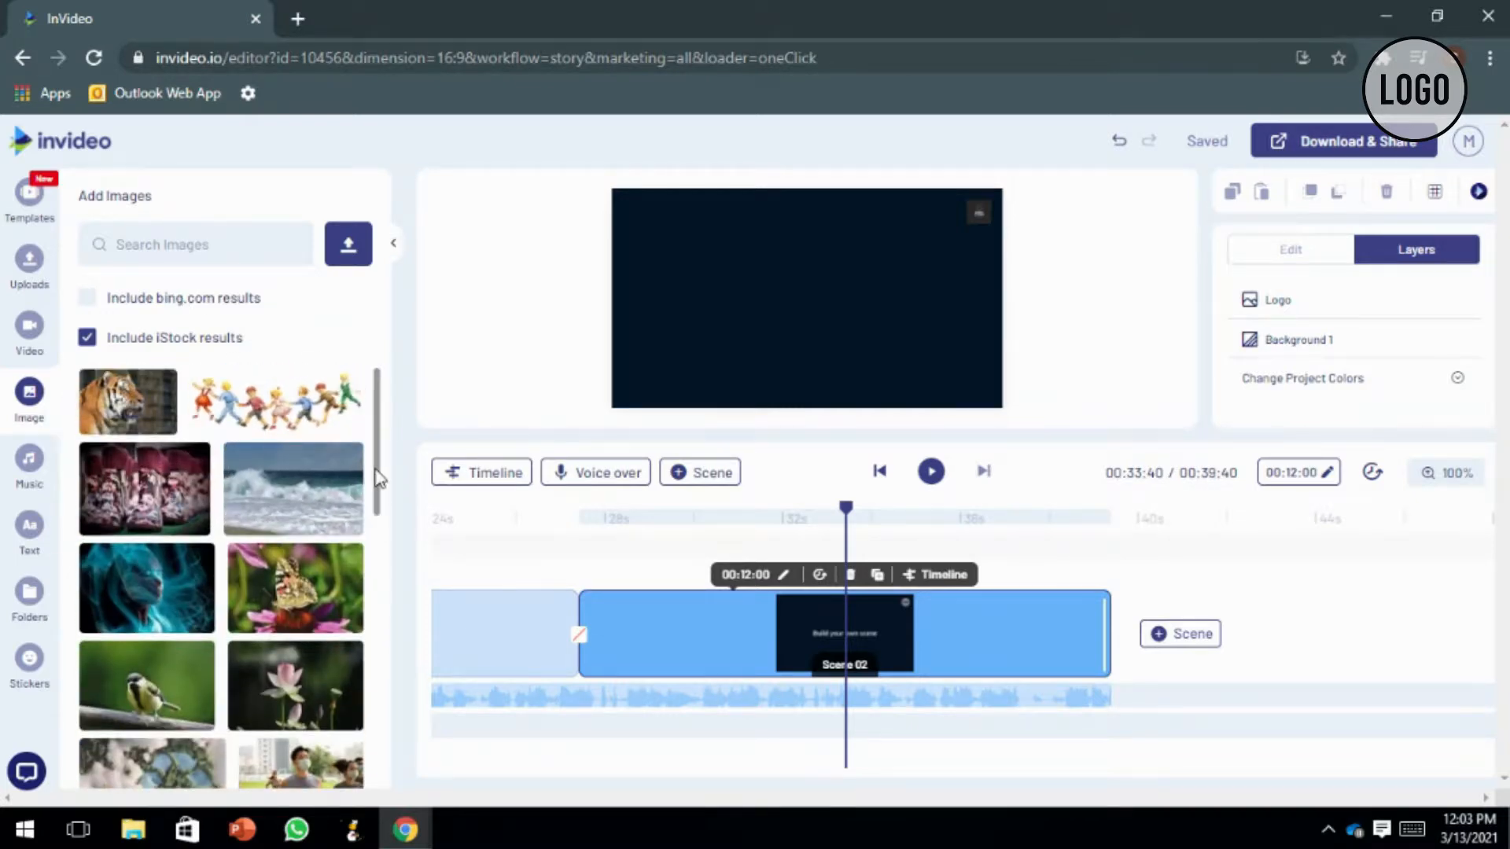
left_click_drag(379, 477, 416, 384)
key("Return")
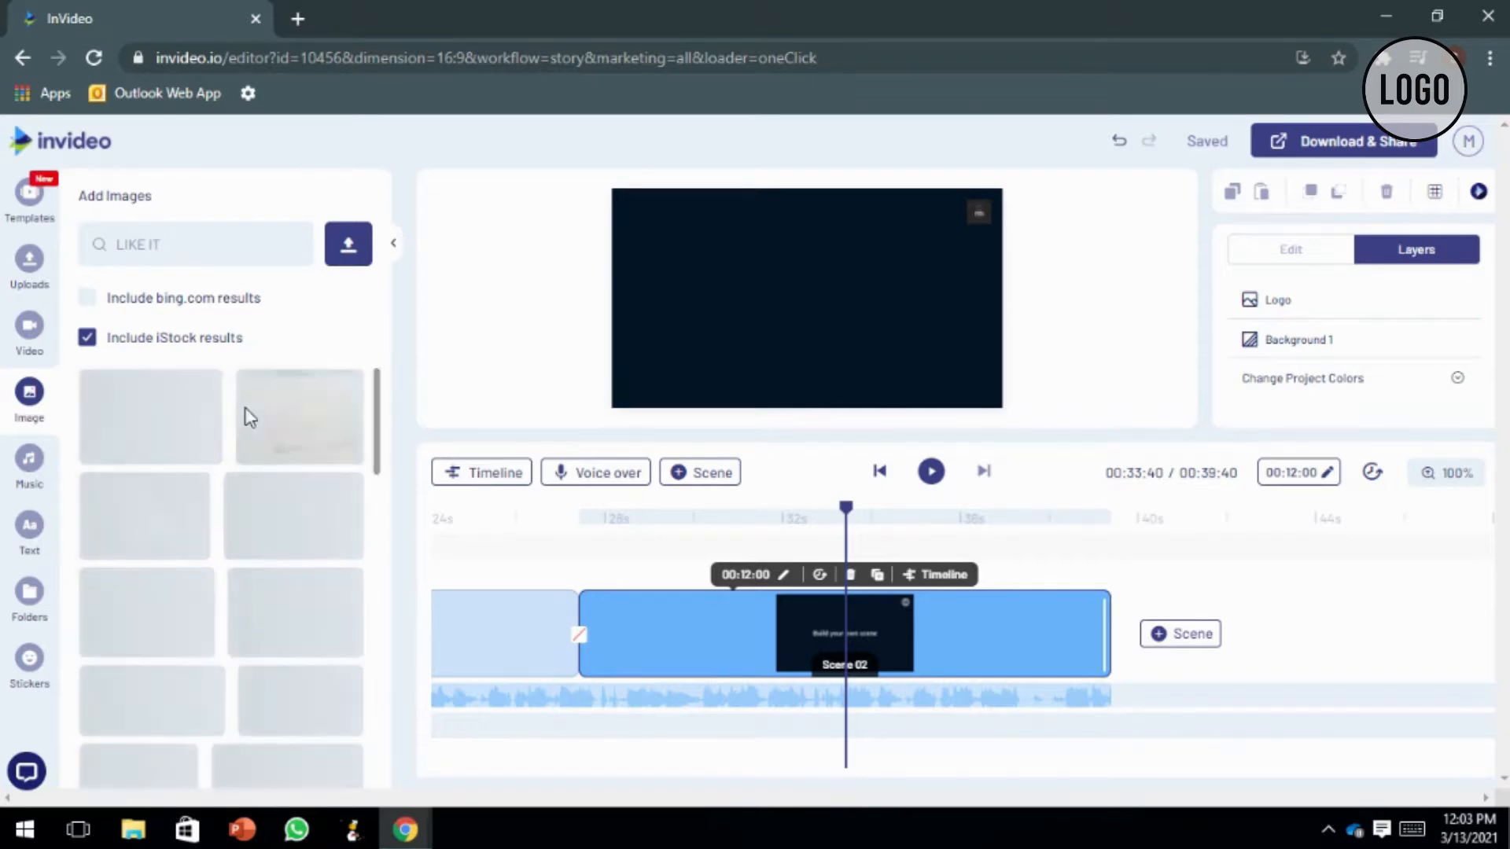
left_click_drag(382, 420, 385, 455)
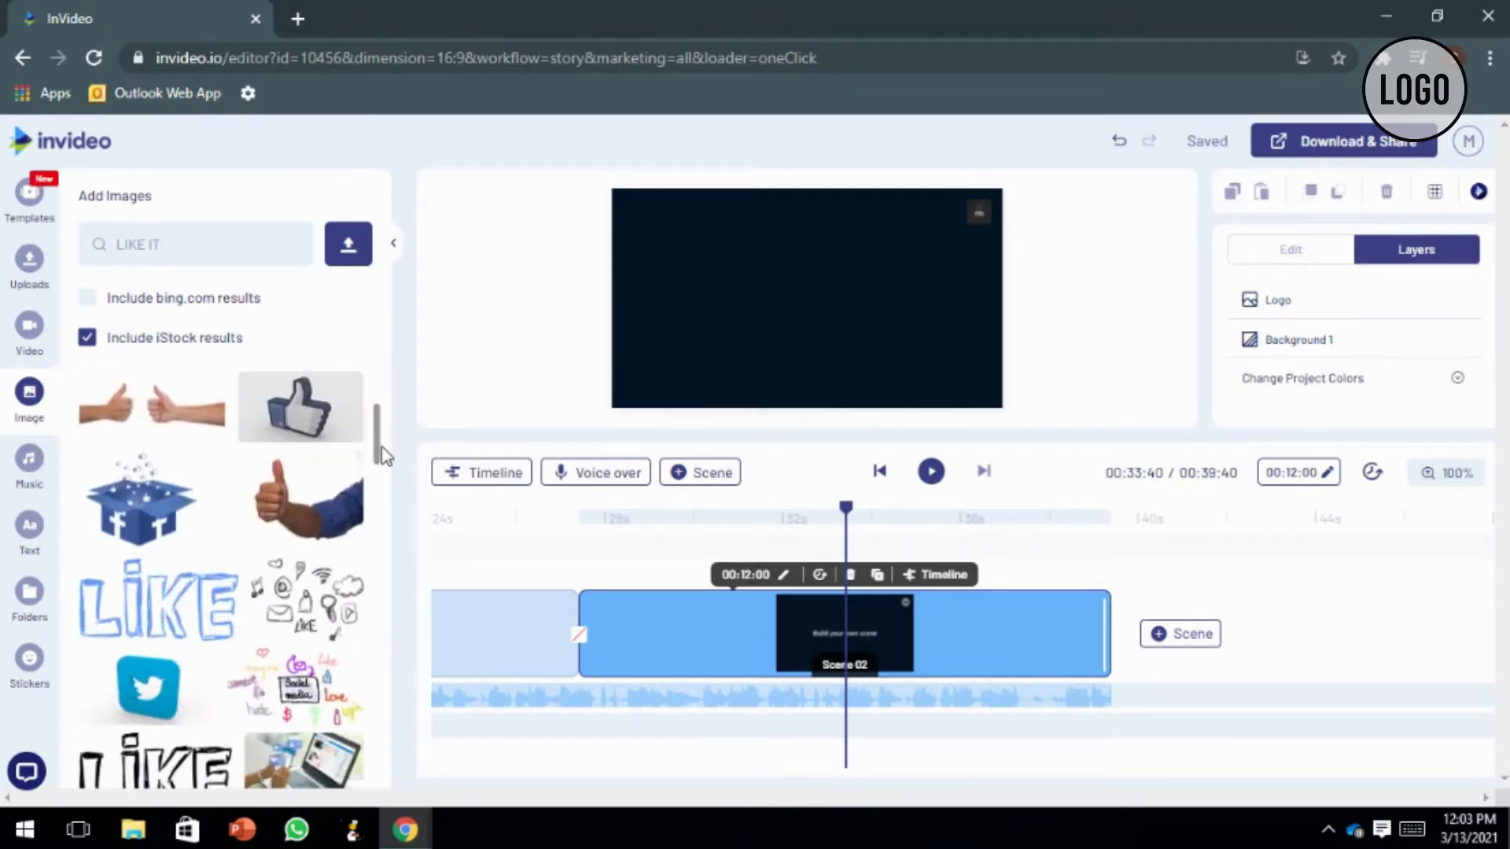
Try the image of two thumbs-up hands and the blue LIKE drawing in the new scene, removing each one.
left_click(203, 430)
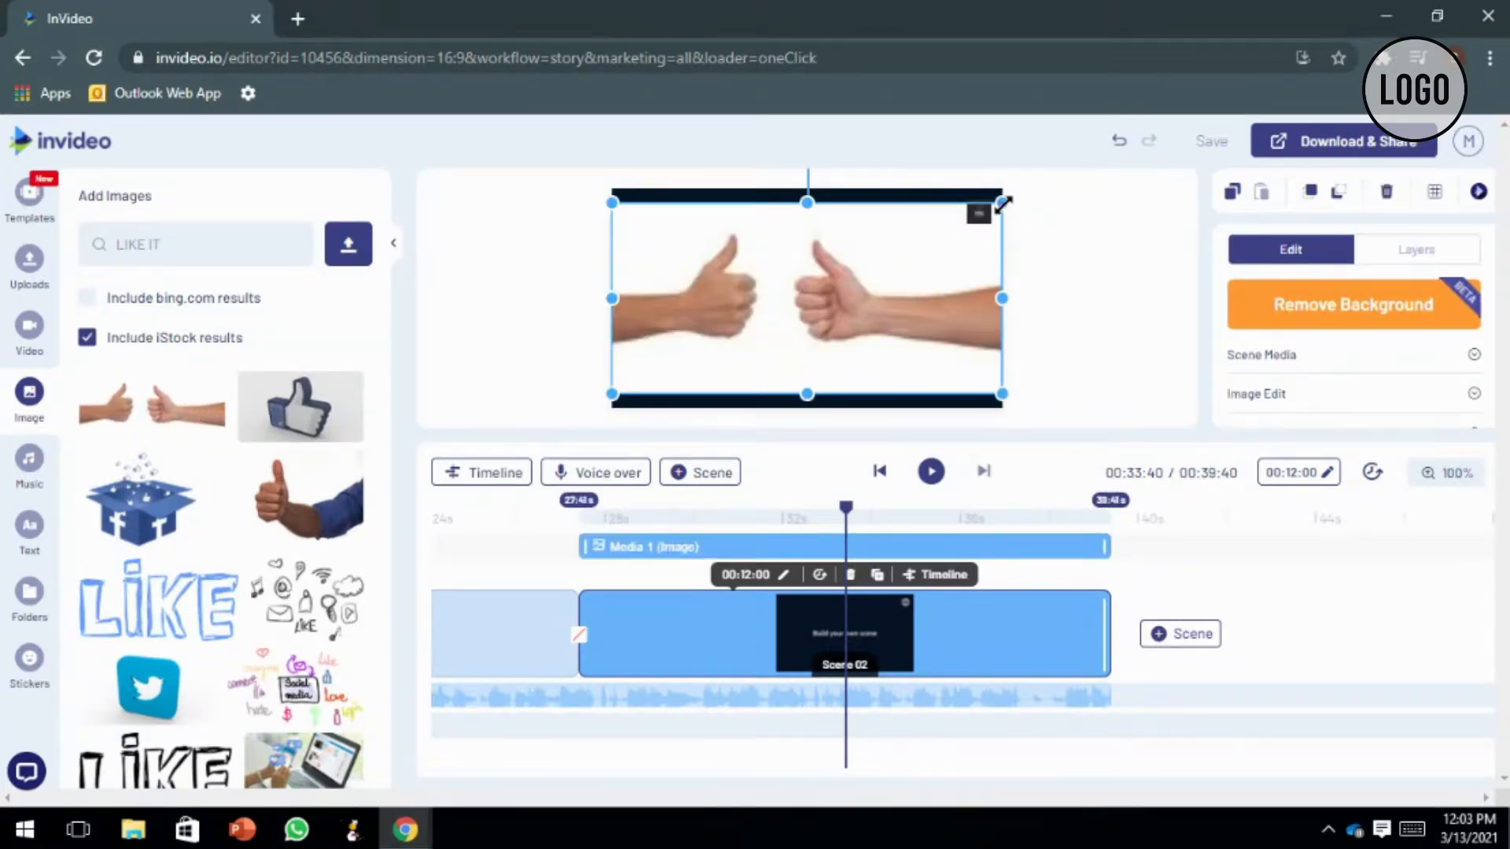
left_click_drag(1002, 203, 997, 208)
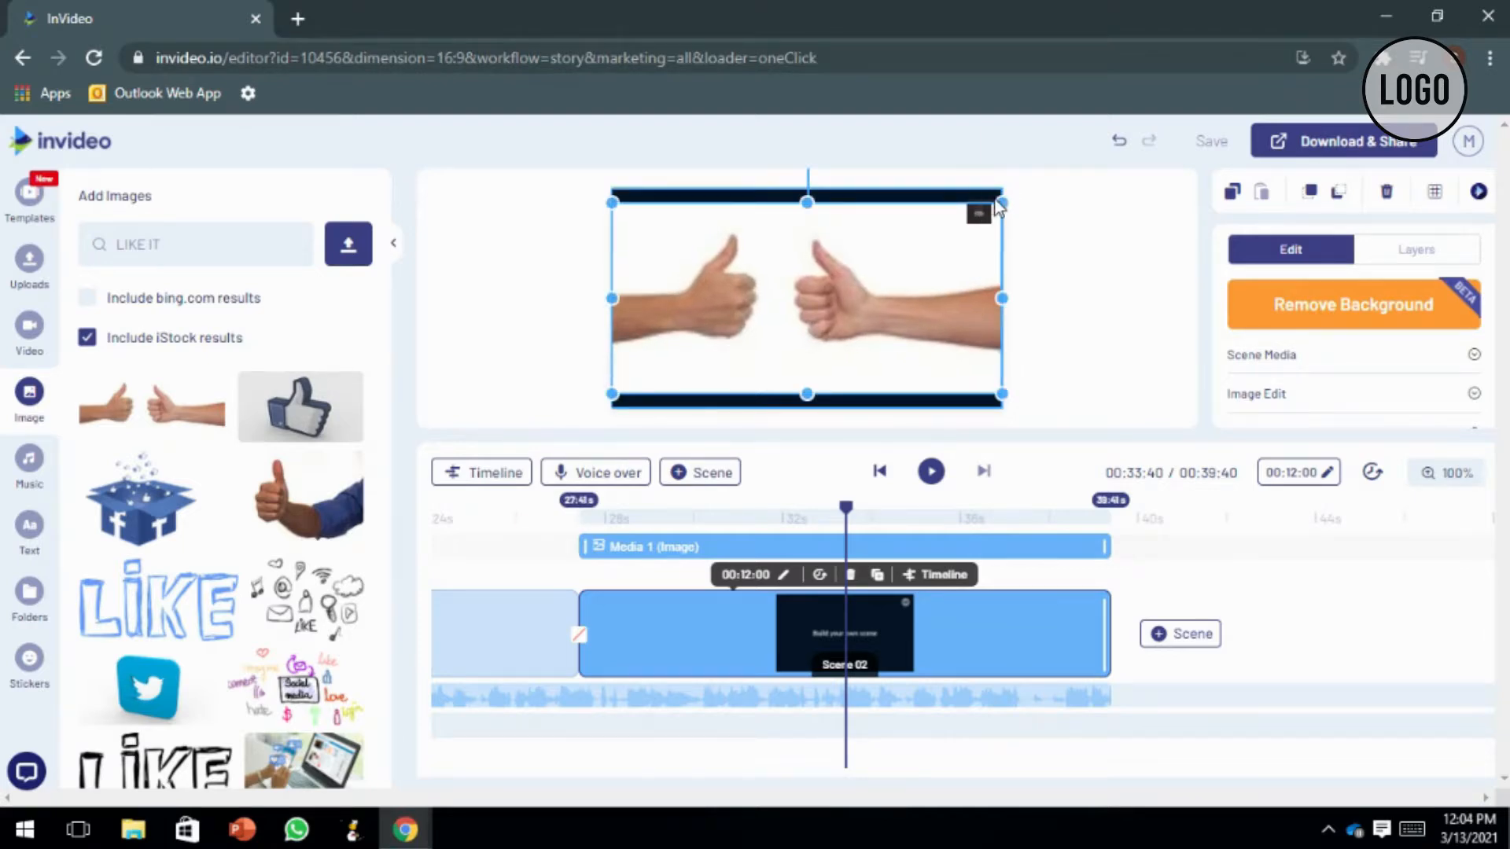
key("Delete")
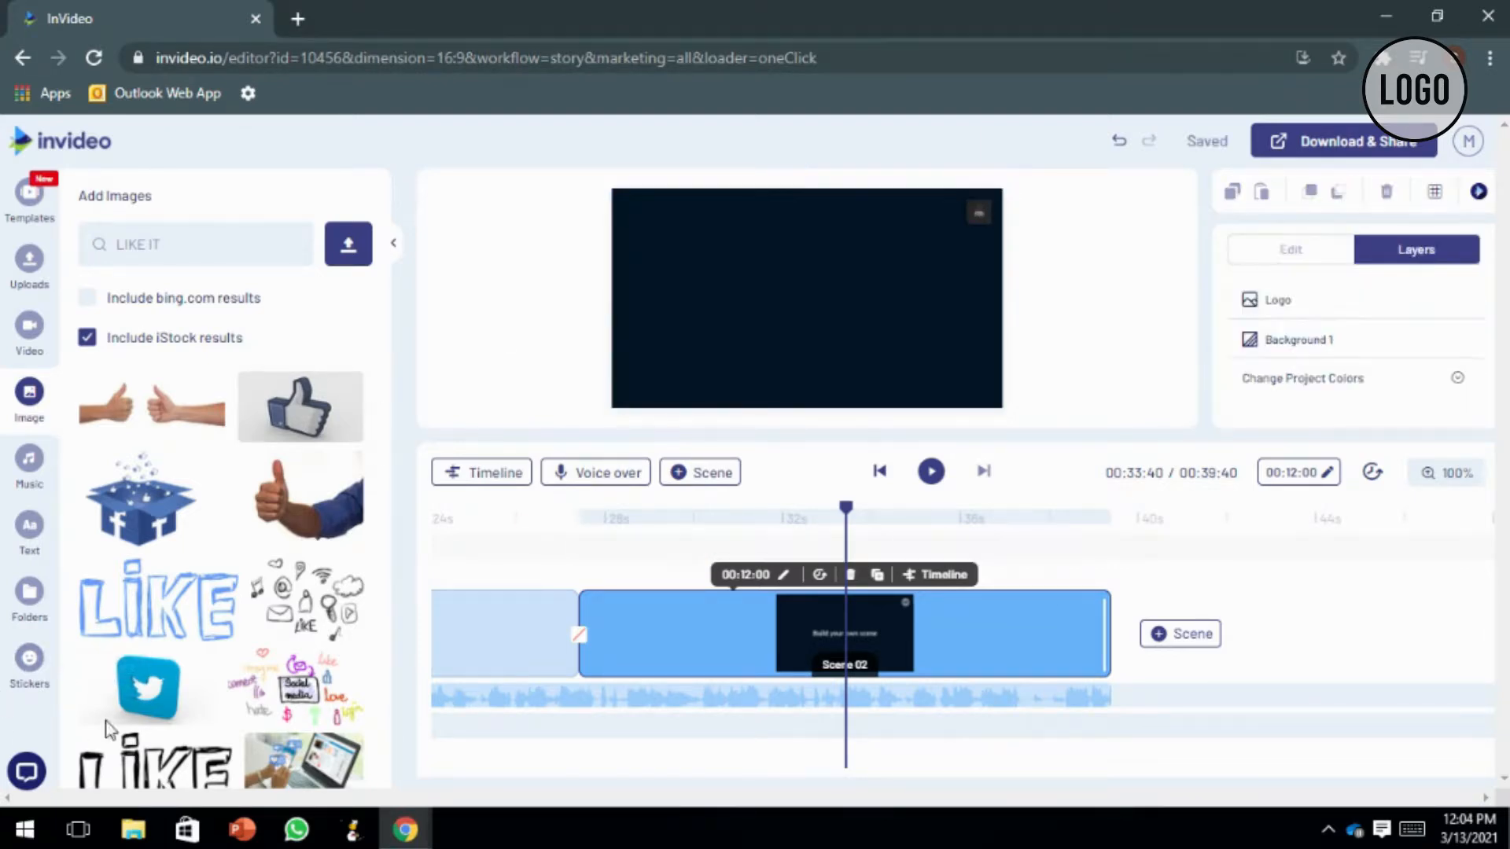
left_click(155, 602)
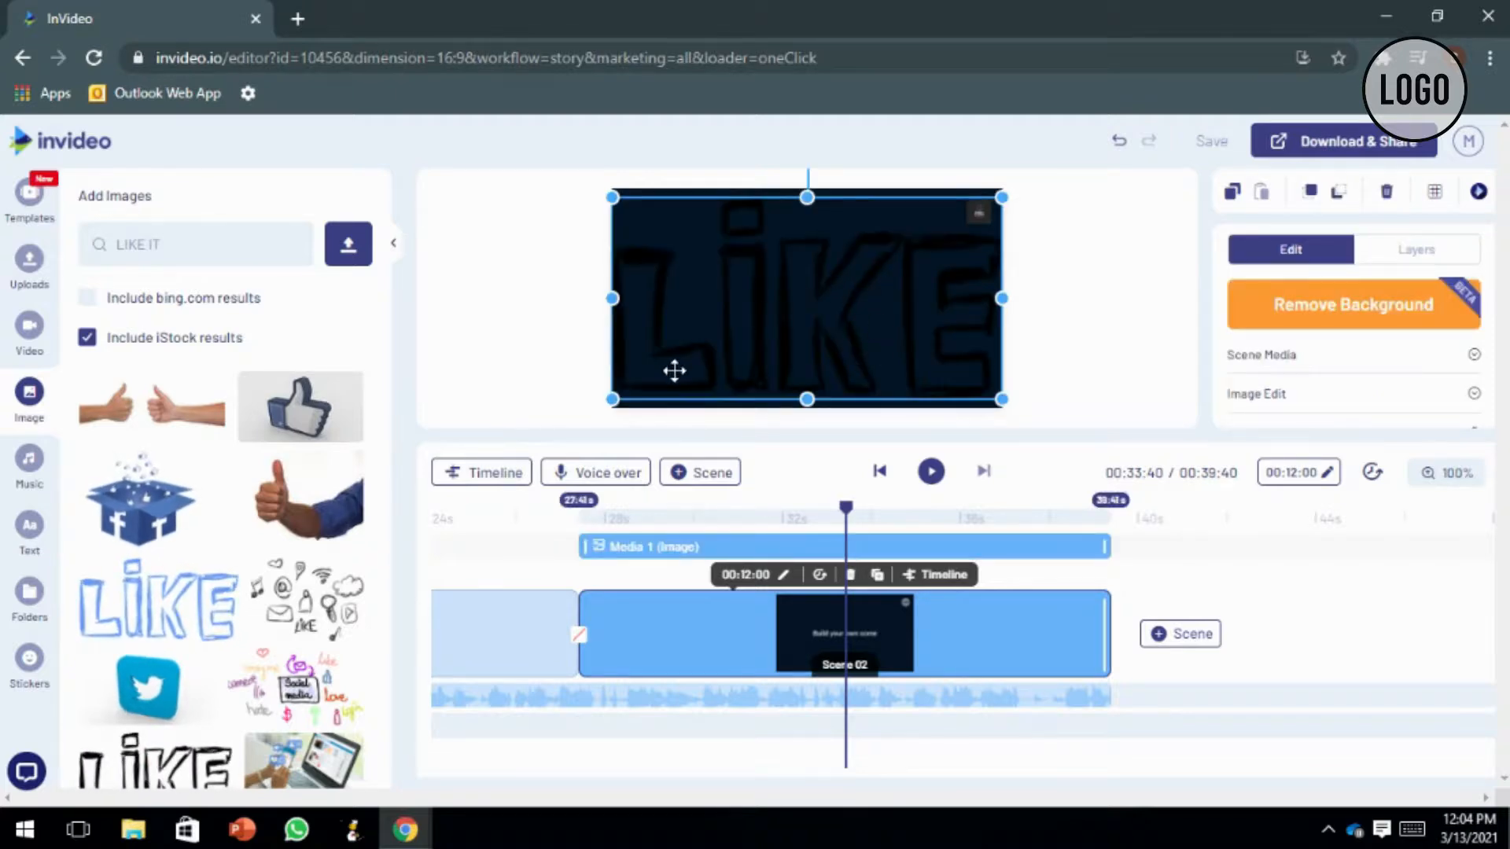
key("Delete")
Insert the iStock image of a laptop and hands holding a phone into the new scene.
left_click(341, 757)
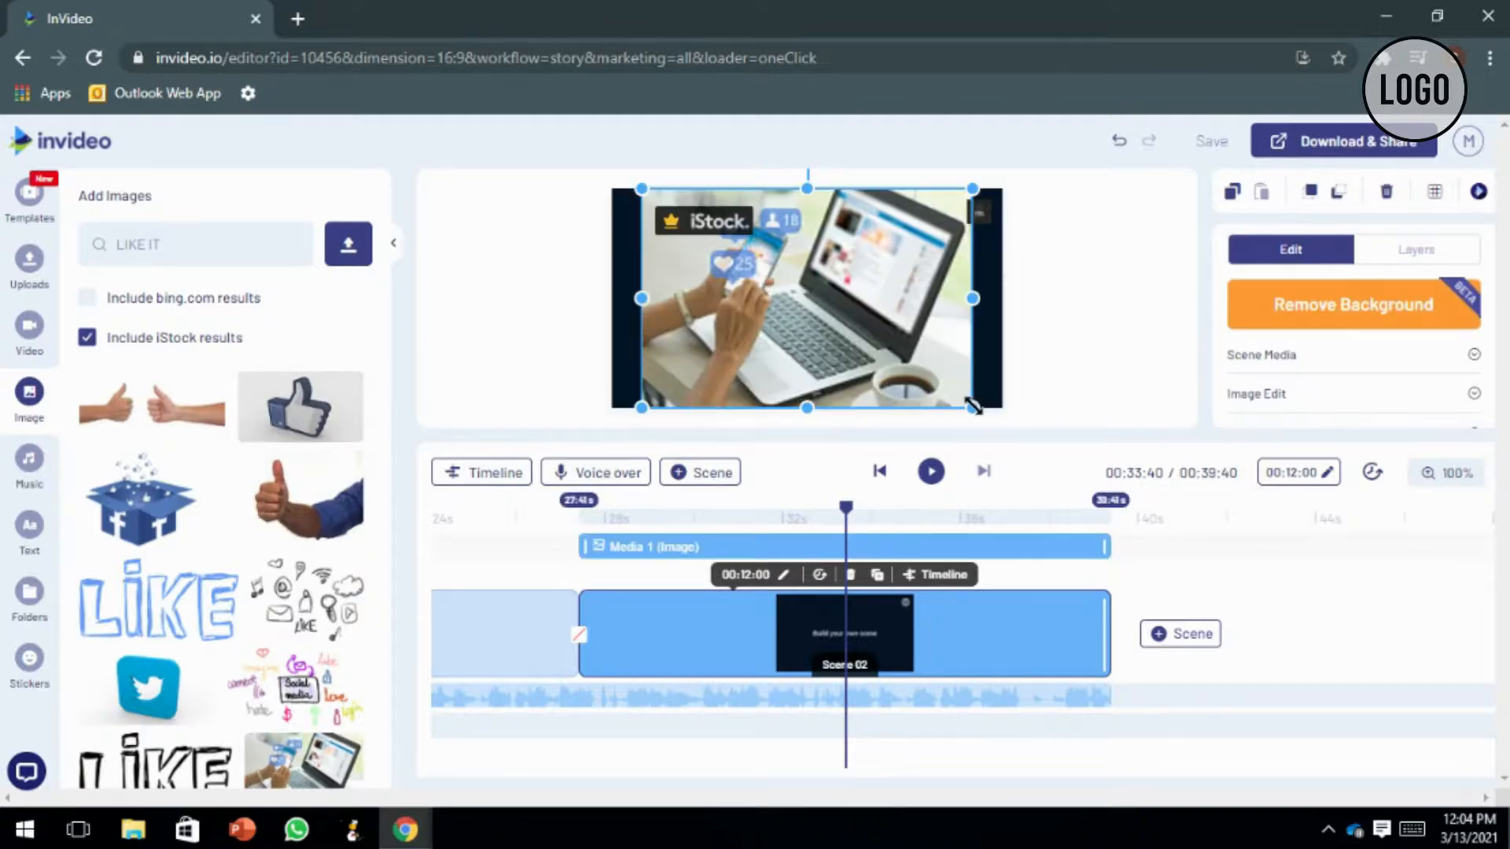
left_click_drag(973, 407, 990, 407)
Delete the Logo layer from Scene 2's timeline and select the image layer.
left_click(487, 475)
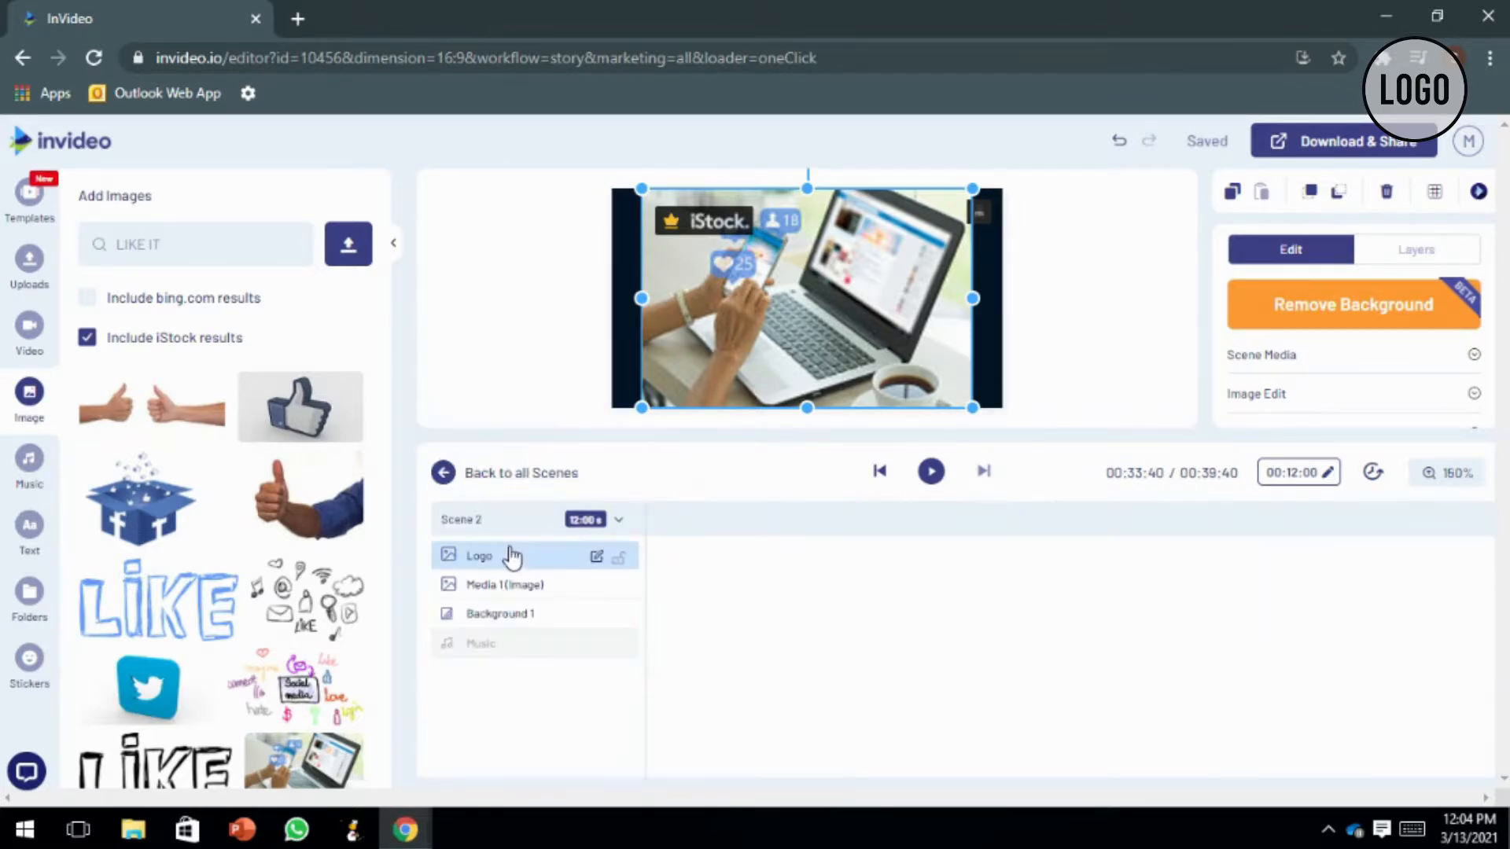
left_click(482, 559)
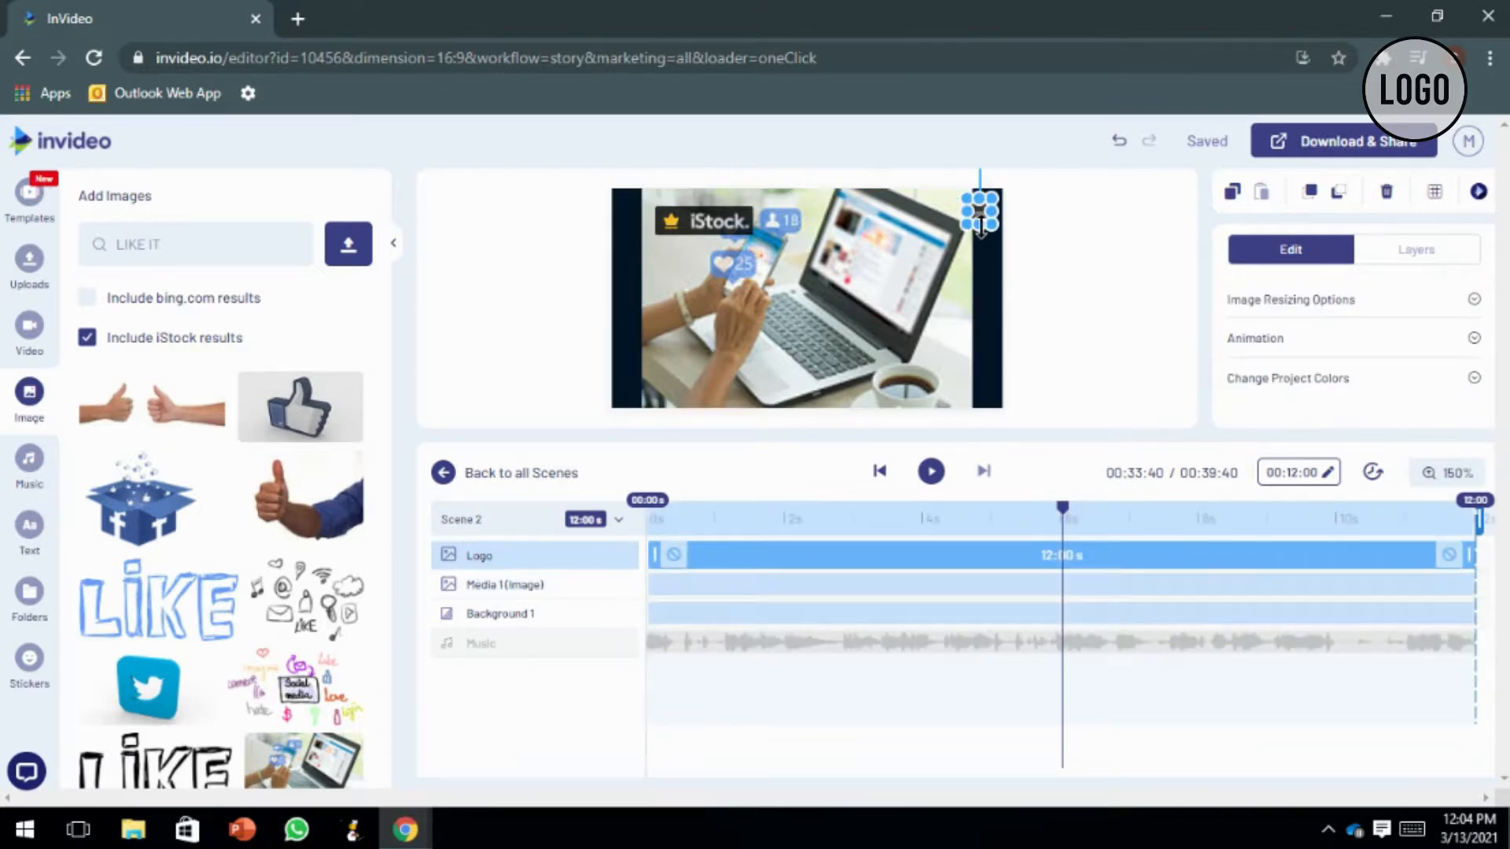
key("Delete")
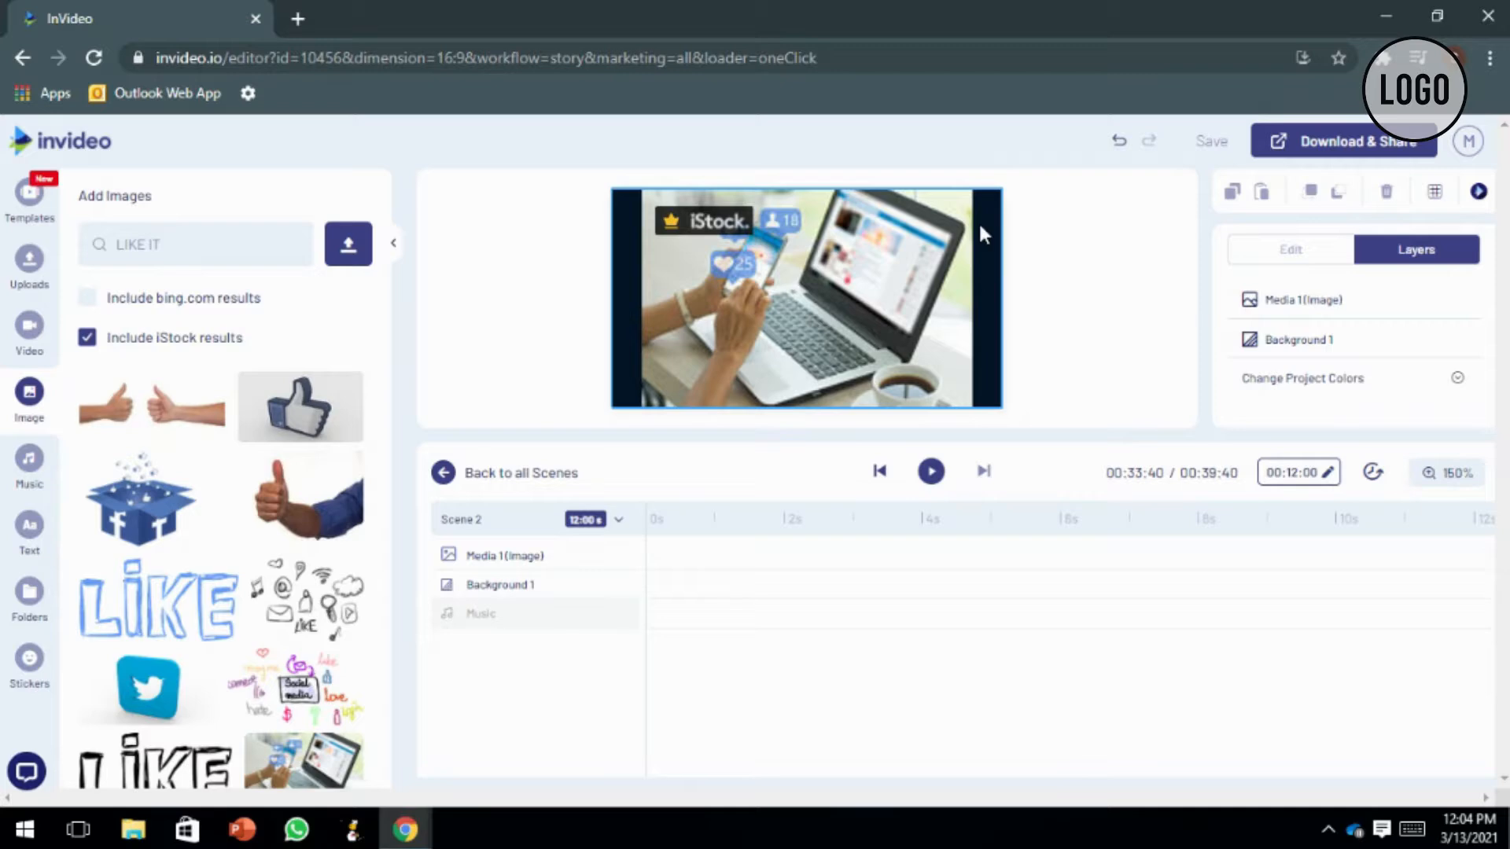
left_click(528, 563)
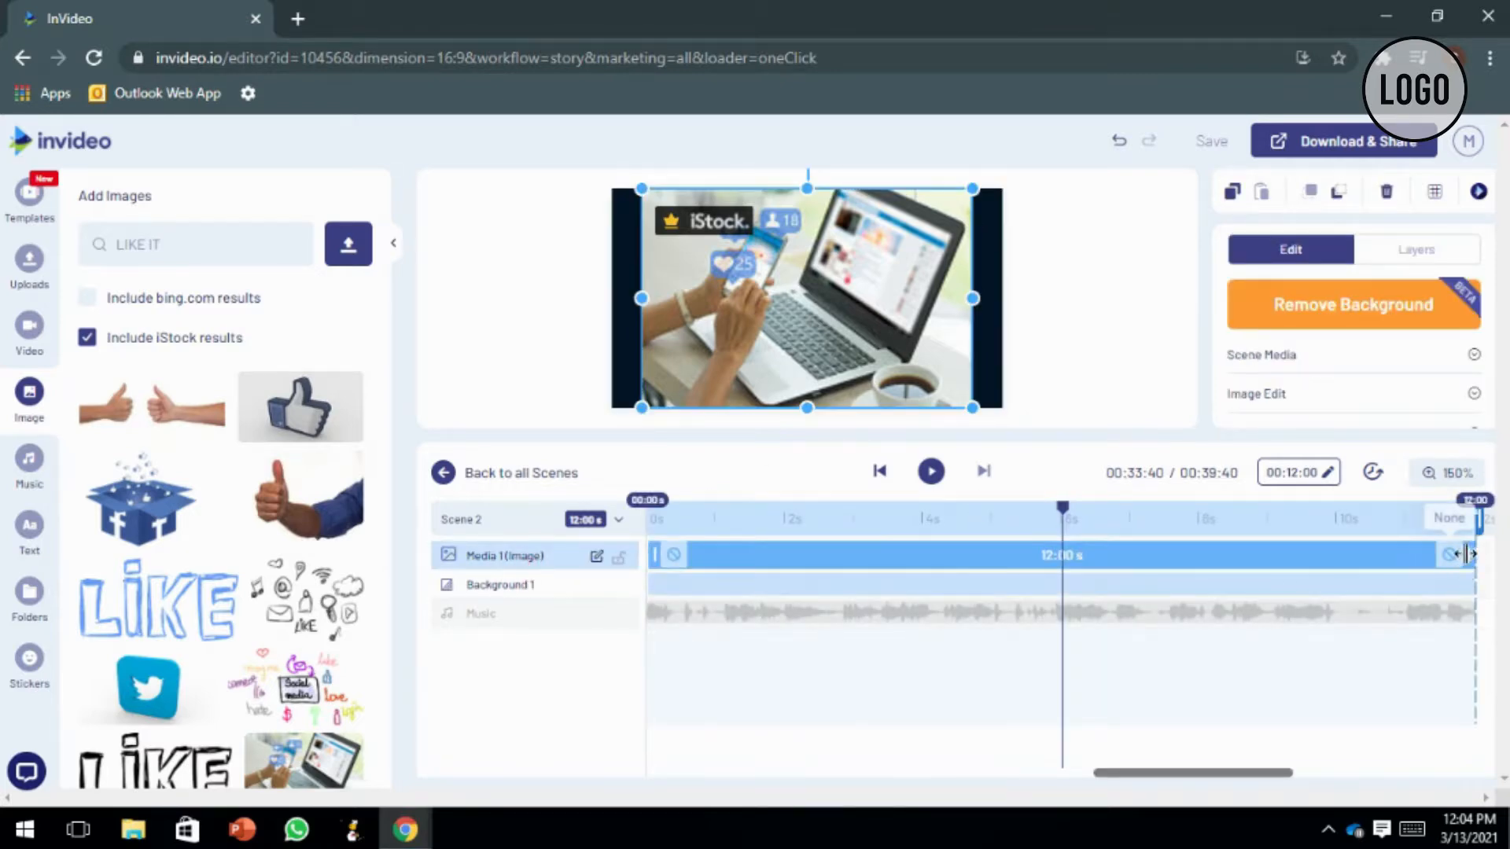
Insert the blue LIKE drawing into Scene 2 and shorten the laptop image layer to end at about 05:44 s.
mouse_move(720, 235)
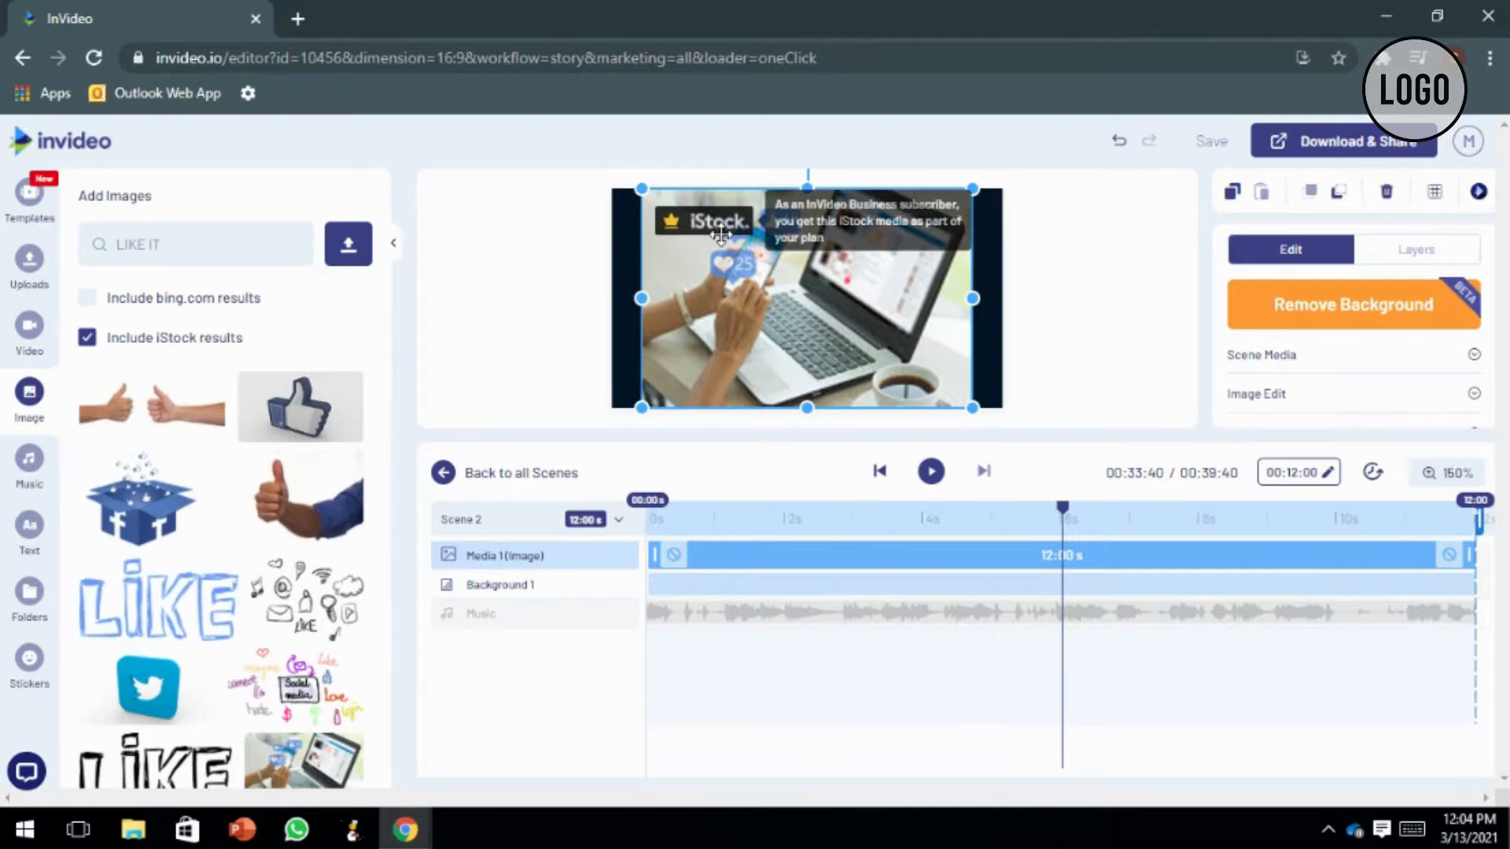
left_click(163, 627)
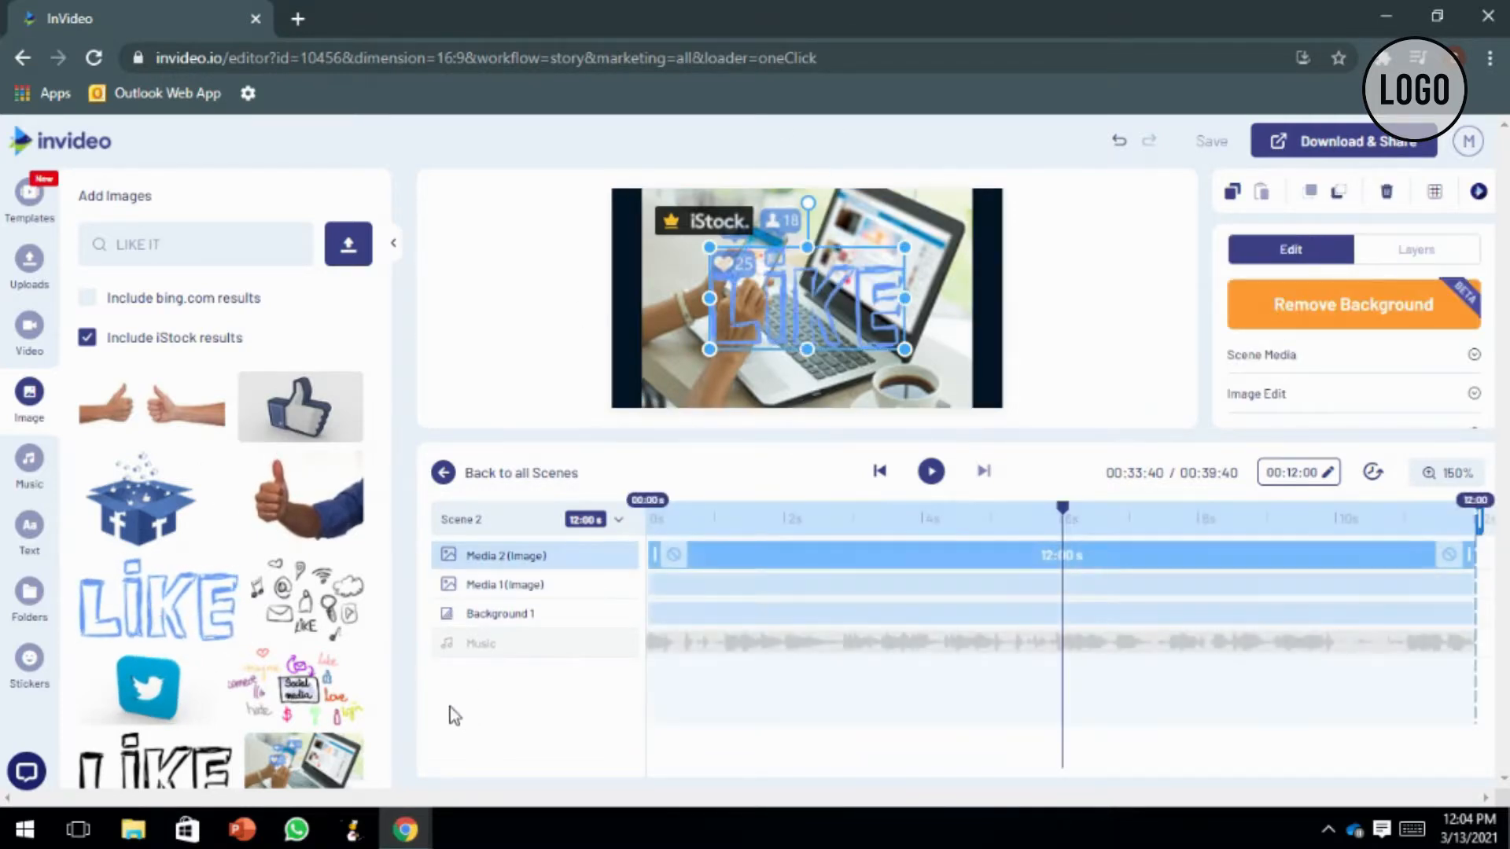
left_click(525, 586)
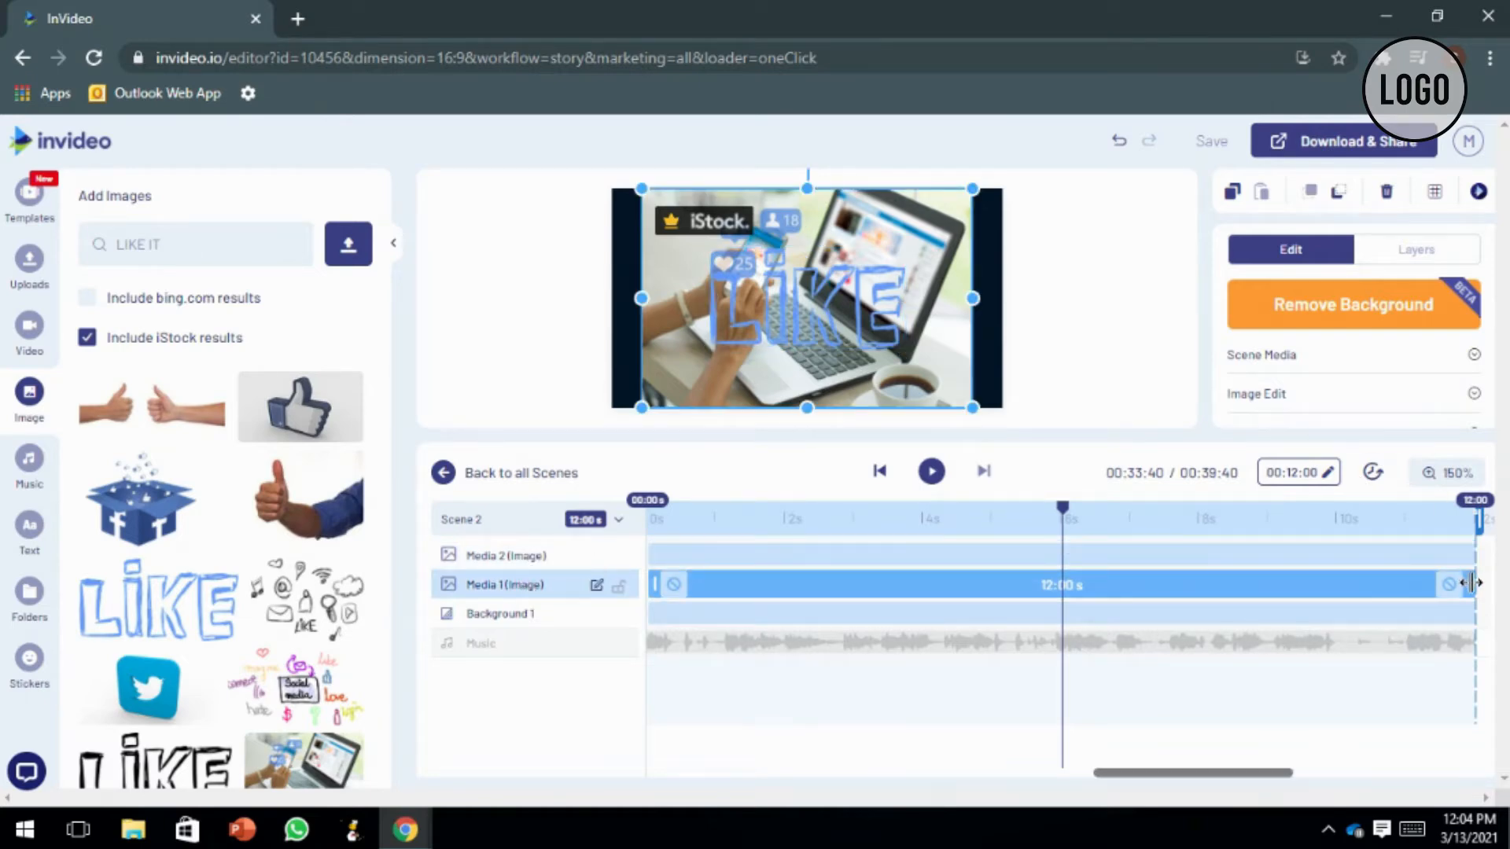
left_click_drag(1470, 584, 1020, 588)
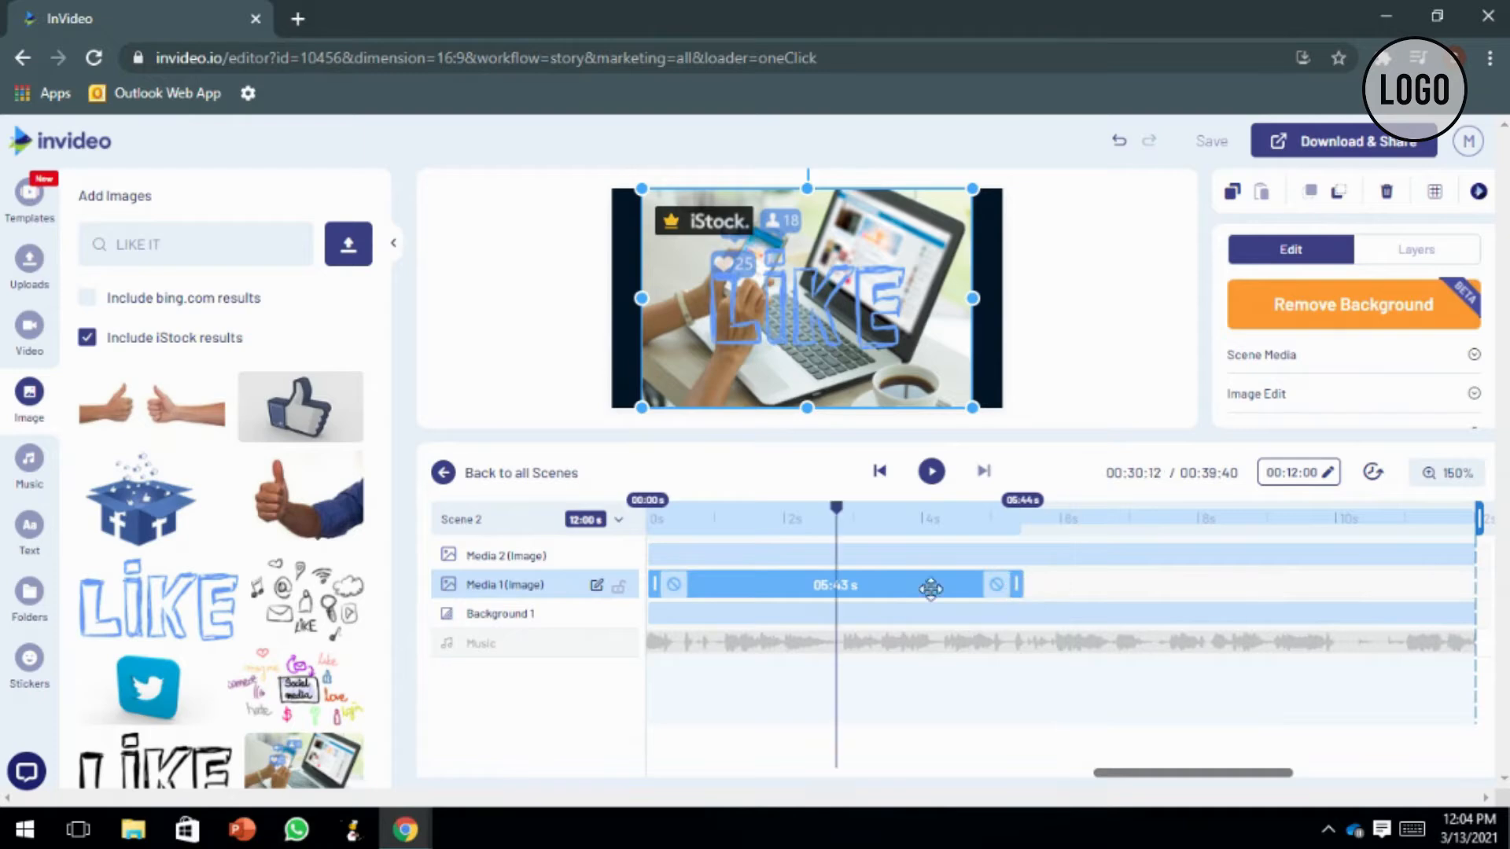
Trim the LIKE drawing's layer to start at about 05:44 s, where the laptop image ends, and play Scene 2 from its beginning.
left_click(508, 557)
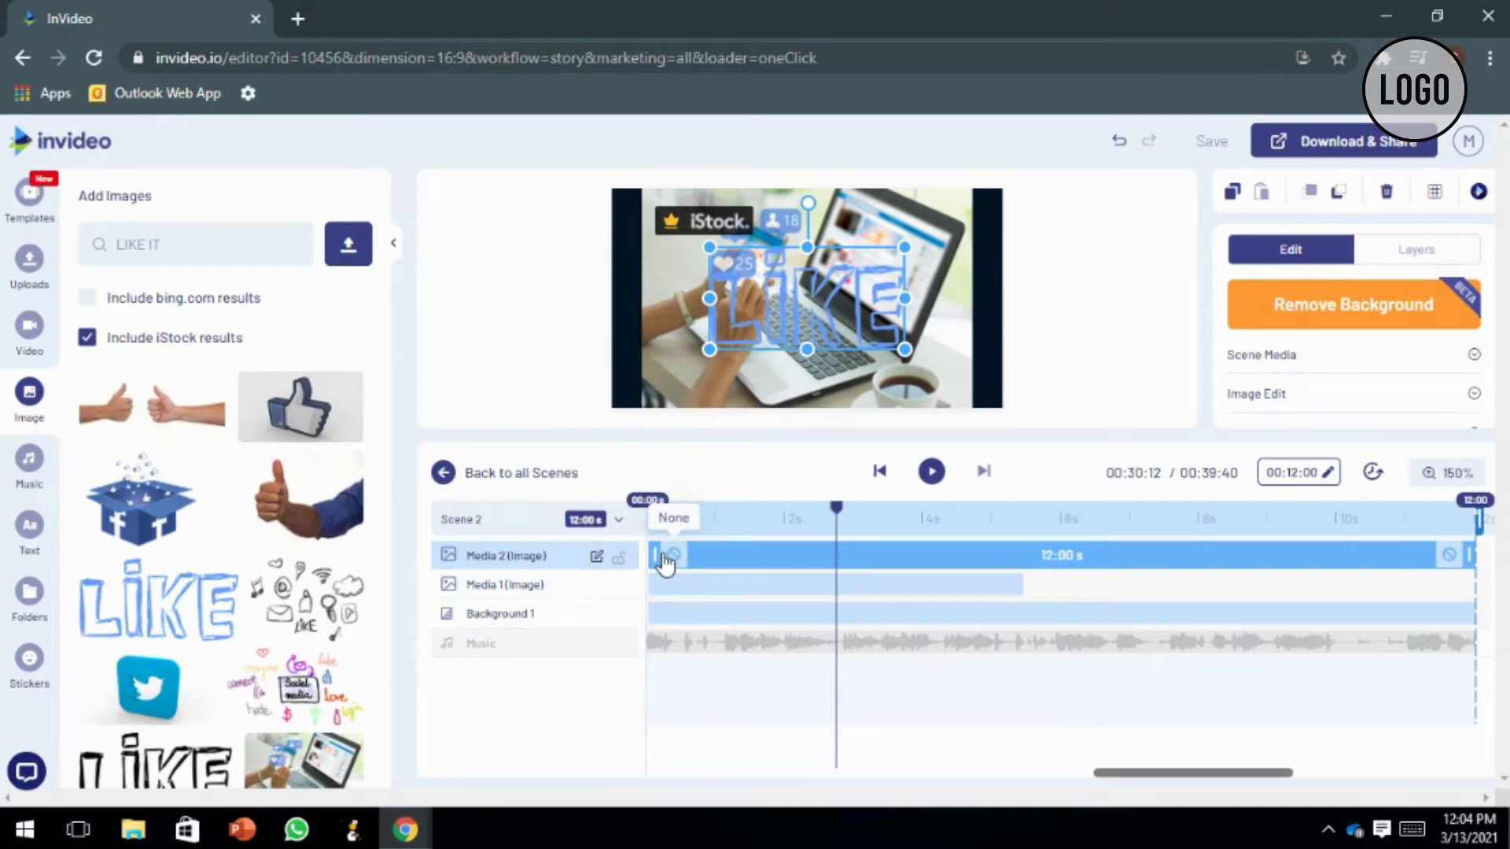
left_click_drag(654, 553, 1038, 536)
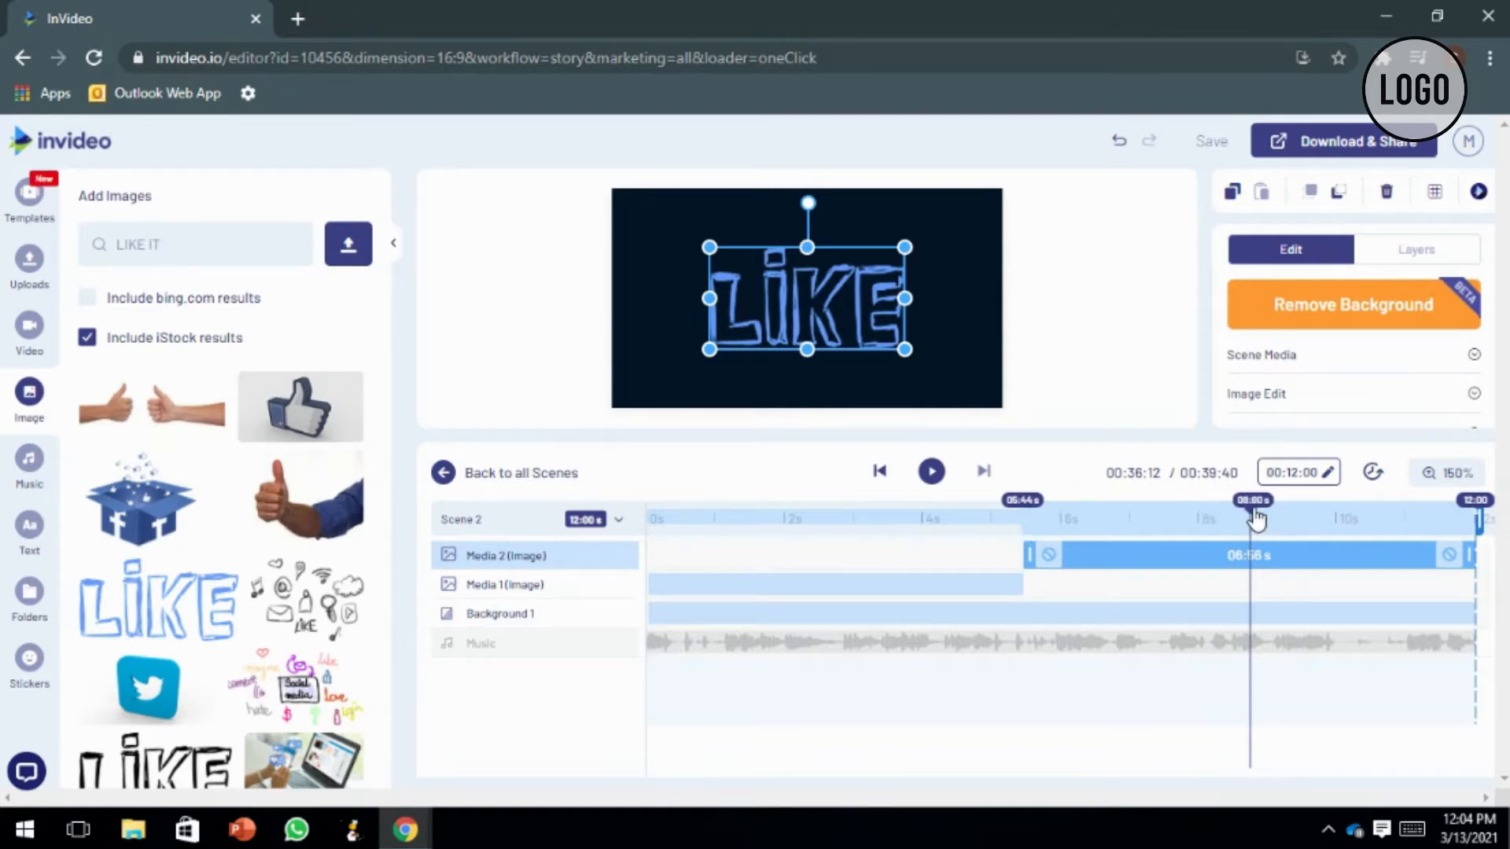
left_click_drag(1255, 519, 637, 567)
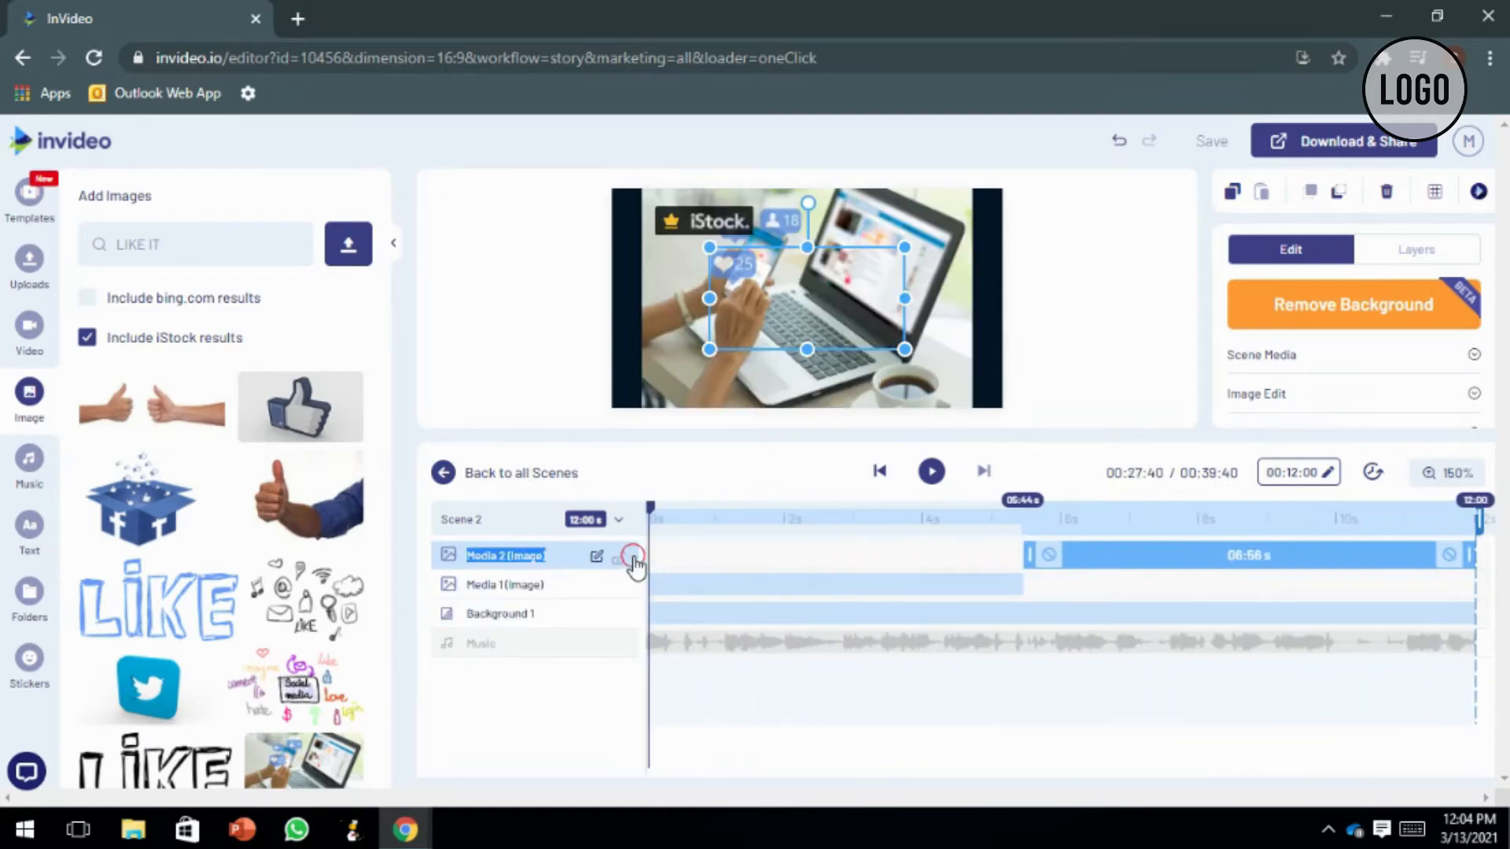
left_click(929, 472)
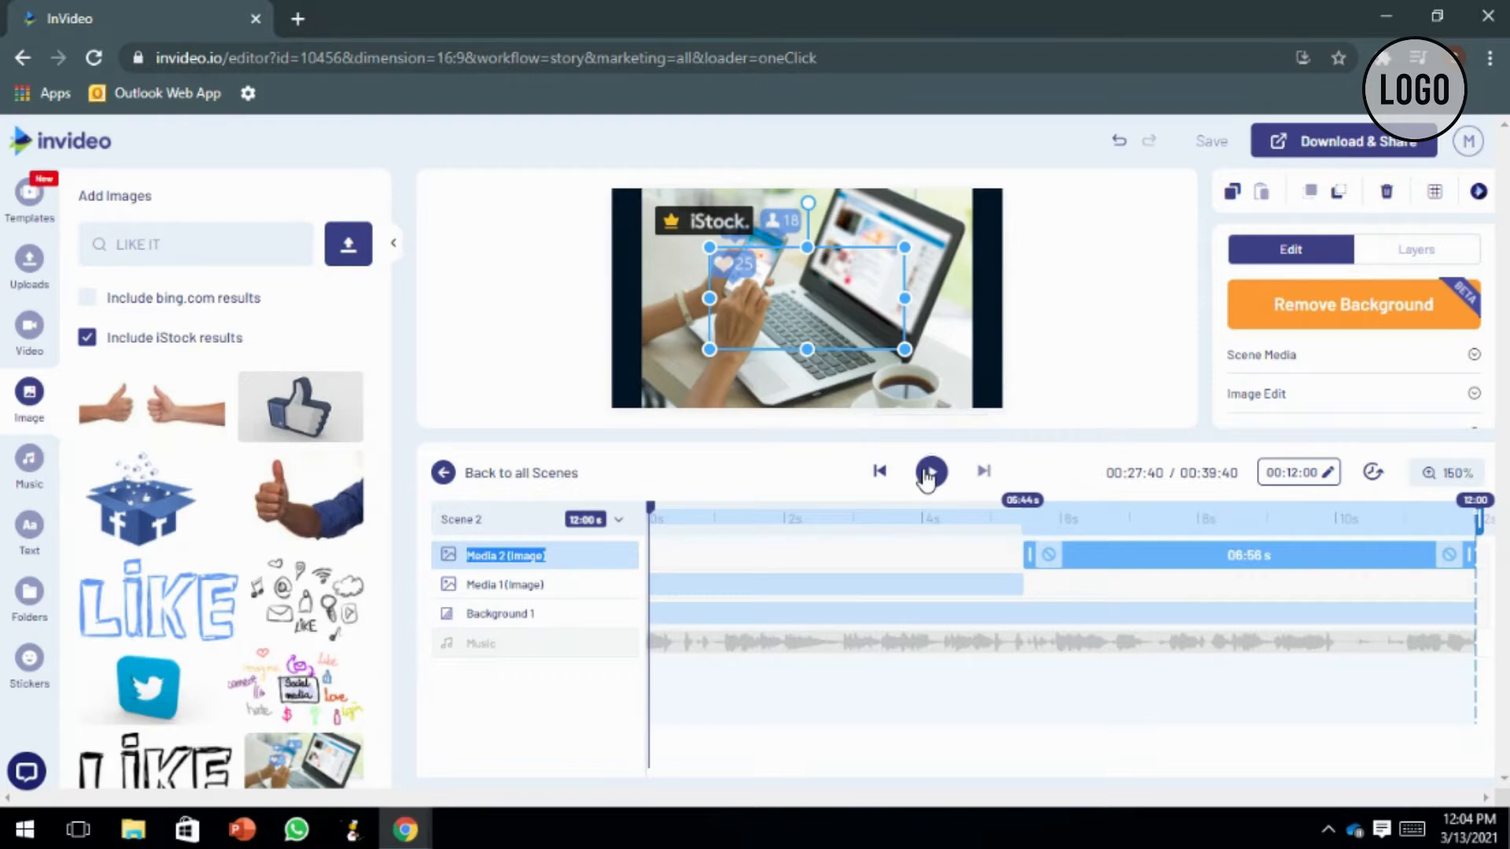